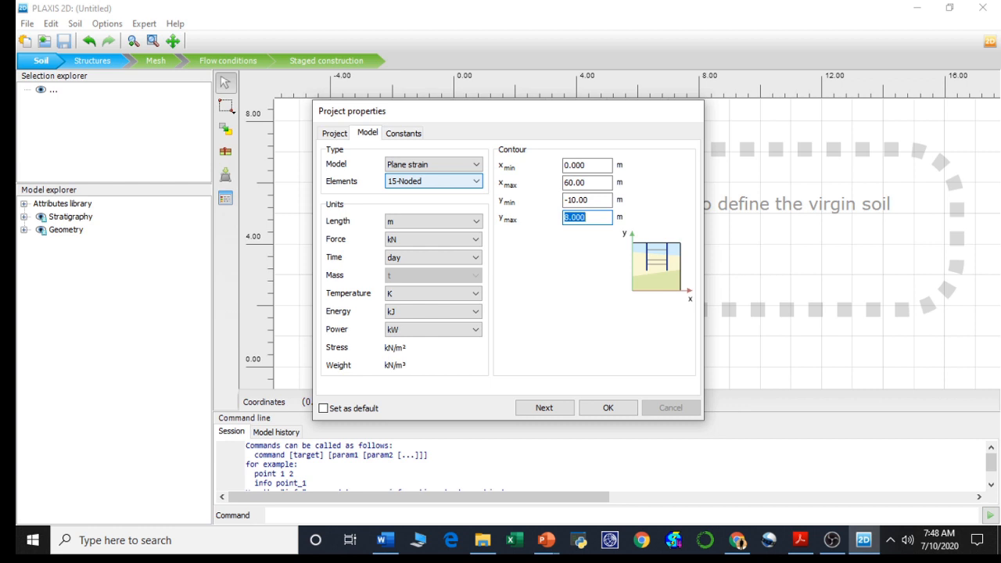
- Set the model contour's y max to 4 m and accept the project properties
{"action": "type", "text": "4"}
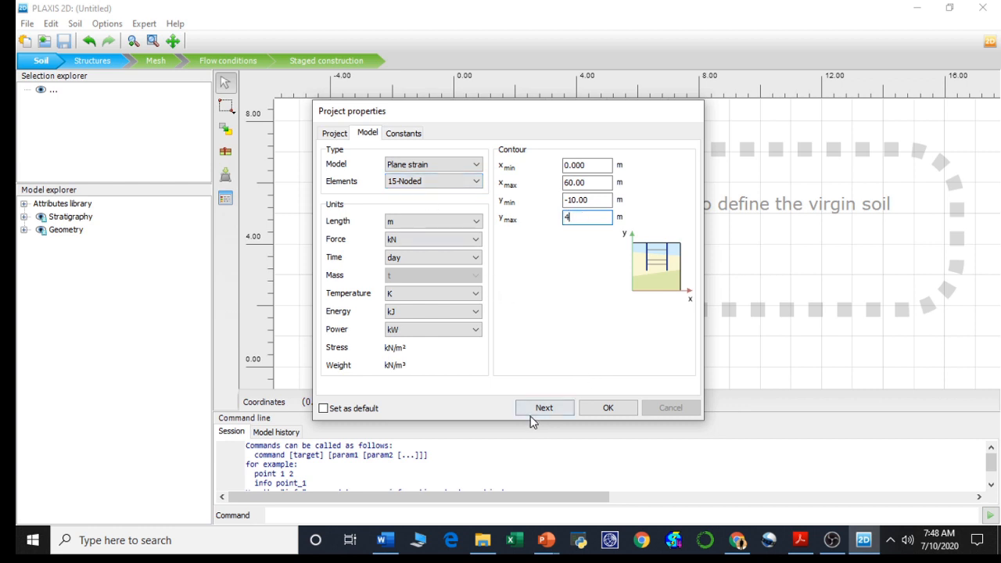
{"action": "key", "text": "Tab"}
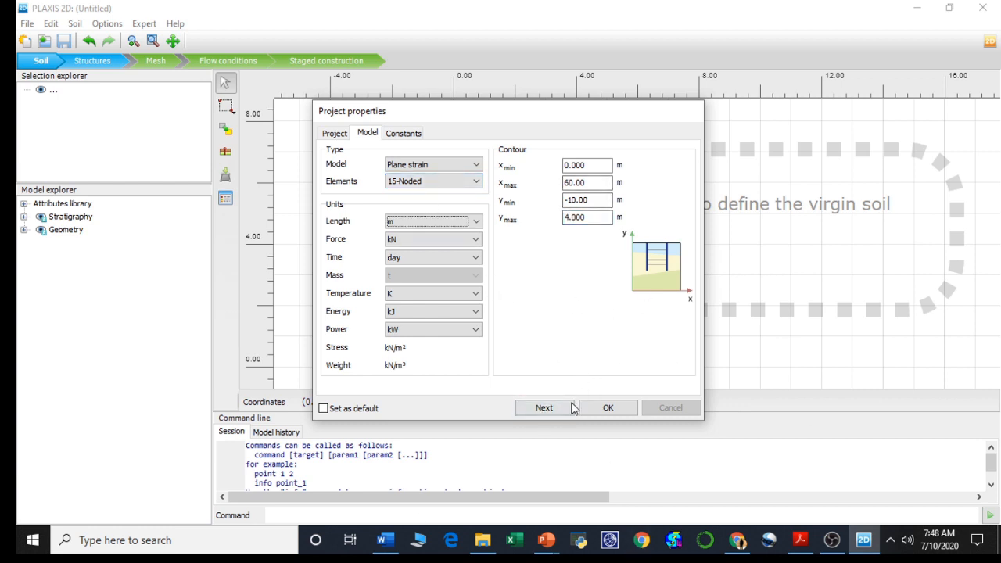
{"action": "left_click", "coordinate": [609, 408]}
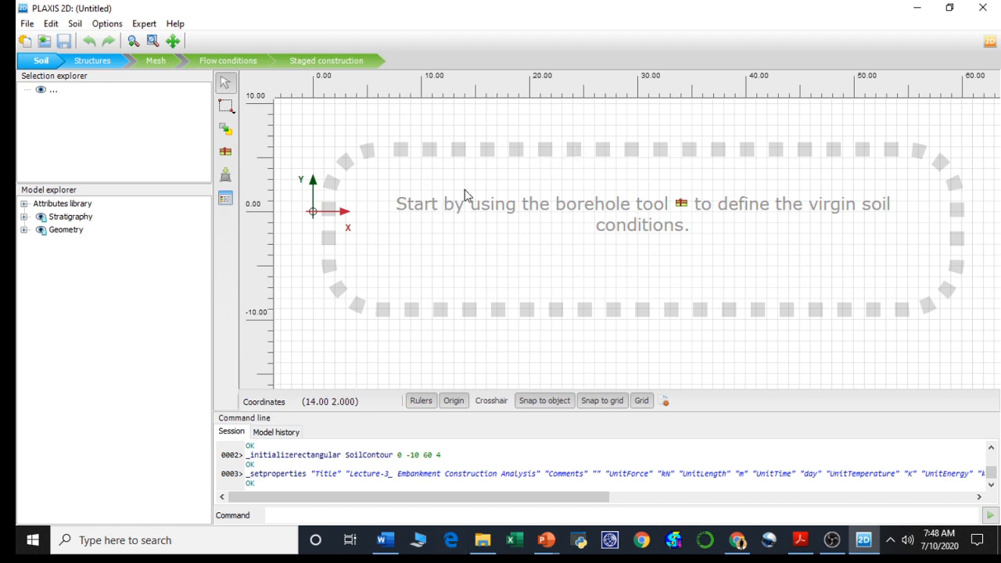
- Create a borehole at the origin, x = 0
{"action": "left_click", "coordinate": [226, 157]}
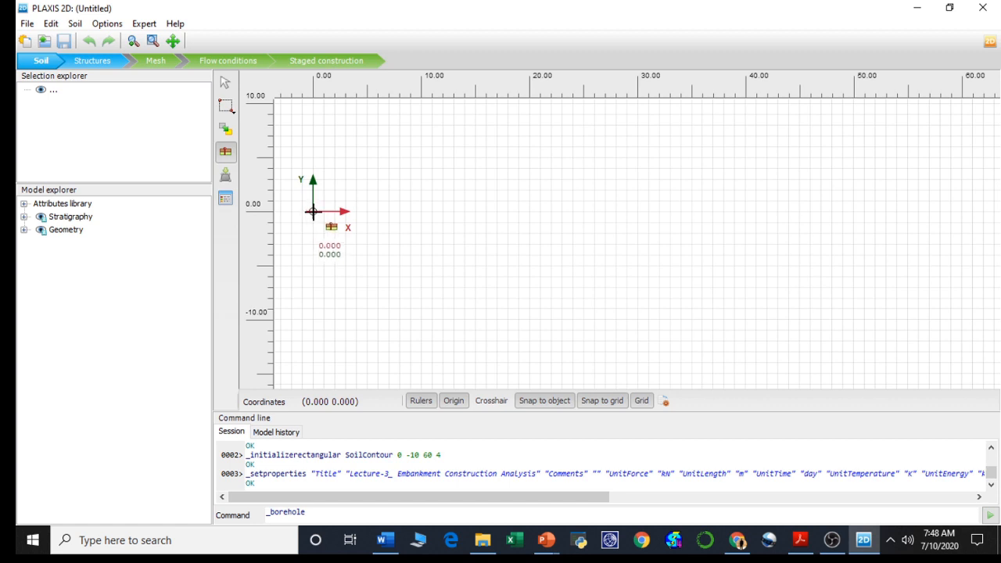
{"action": "left_click", "coordinate": [313, 212]}
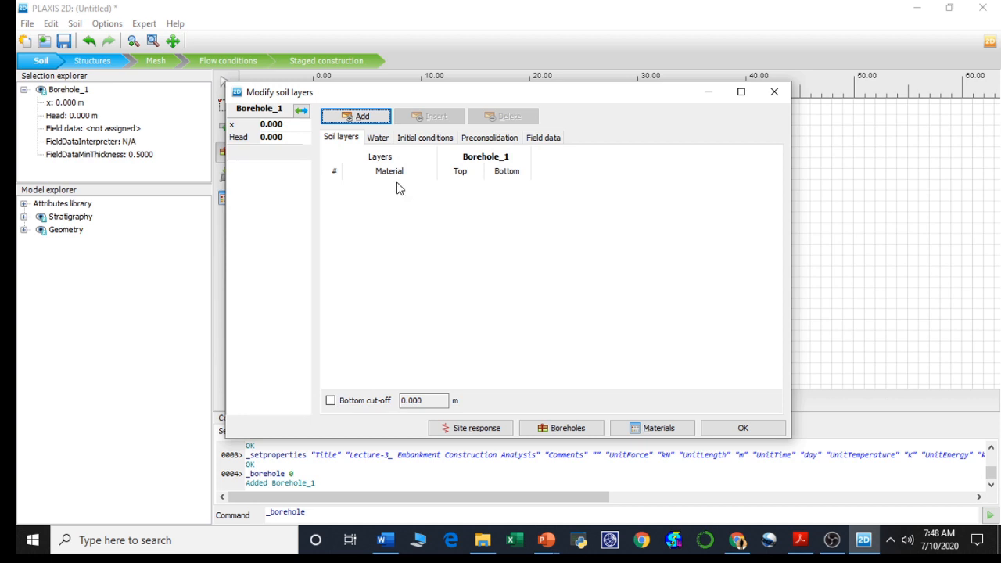
- Consult the Geometry & Soil Condition slide in PowerPoint and, back in PLAXIS 2D, add three soil layers to the borehole
{"action": "left_click", "coordinate": [544, 544]}
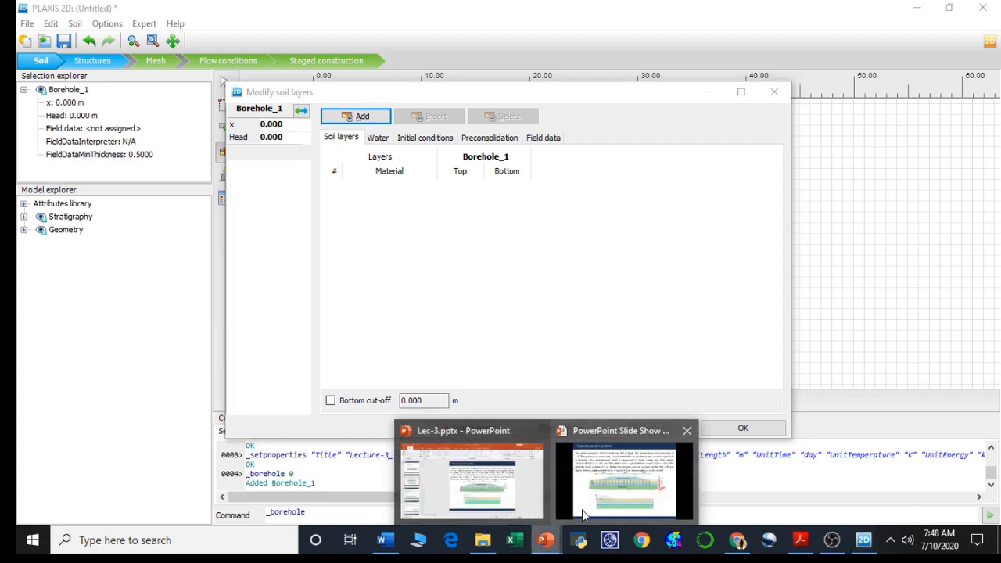
{"action": "left_click", "coordinate": [612, 491]}
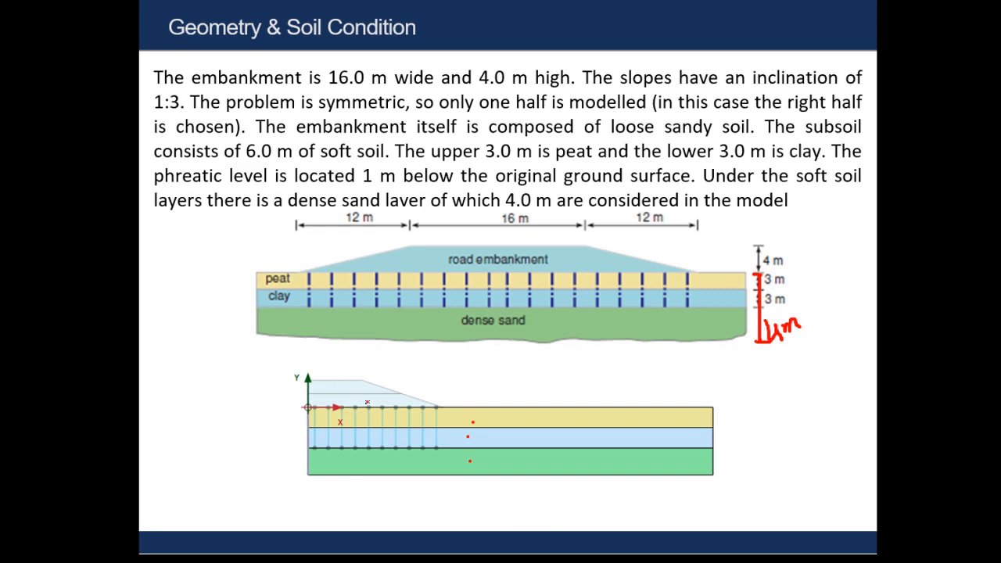
{"action": "key", "text": "super"}
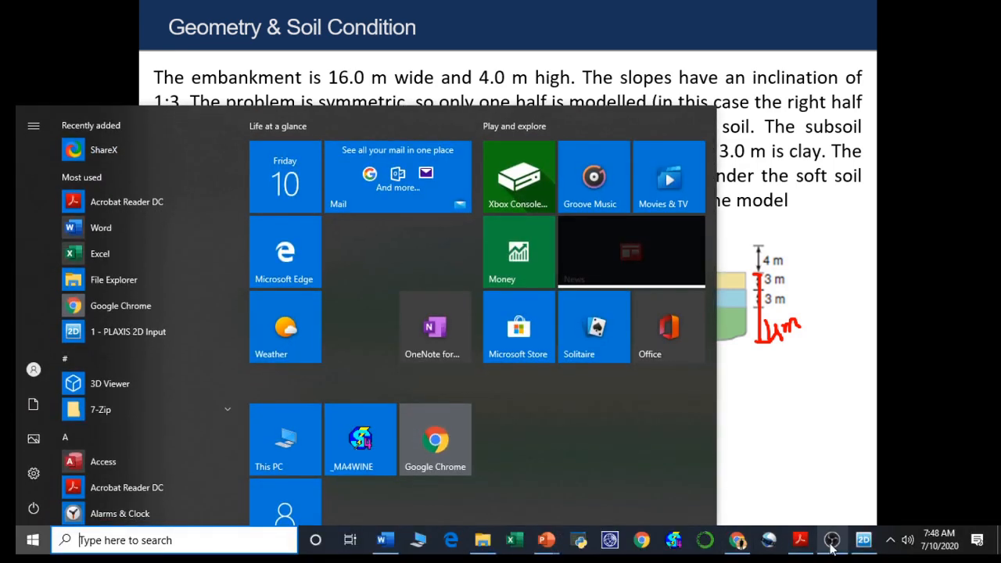
{"action": "left_click", "coordinate": [861, 541]}
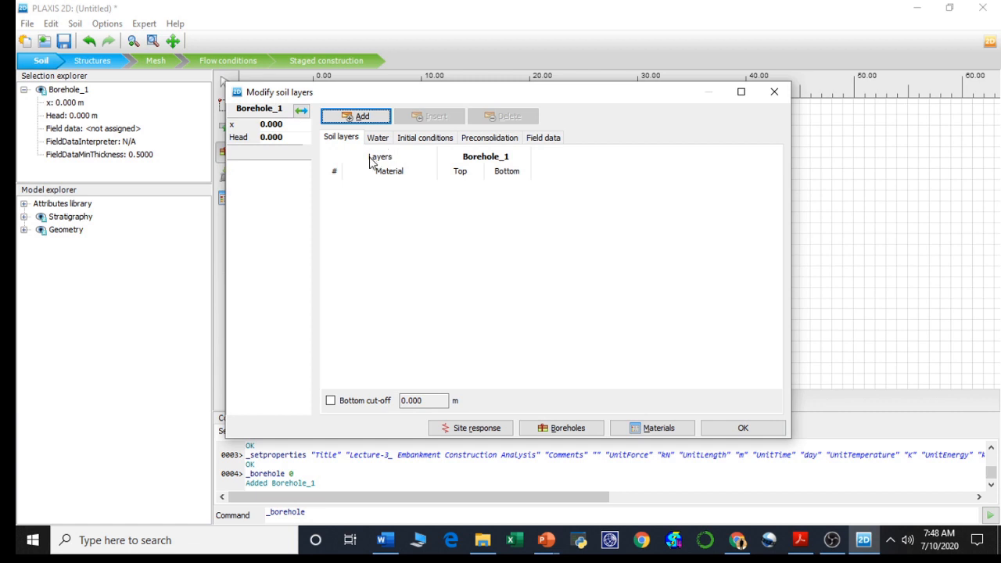
{"action": "left_click", "coordinate": [363, 116]}
{"action": "left_click", "coordinate": [363, 116]}
{"action": "left_click", "coordinate": [363, 117]}
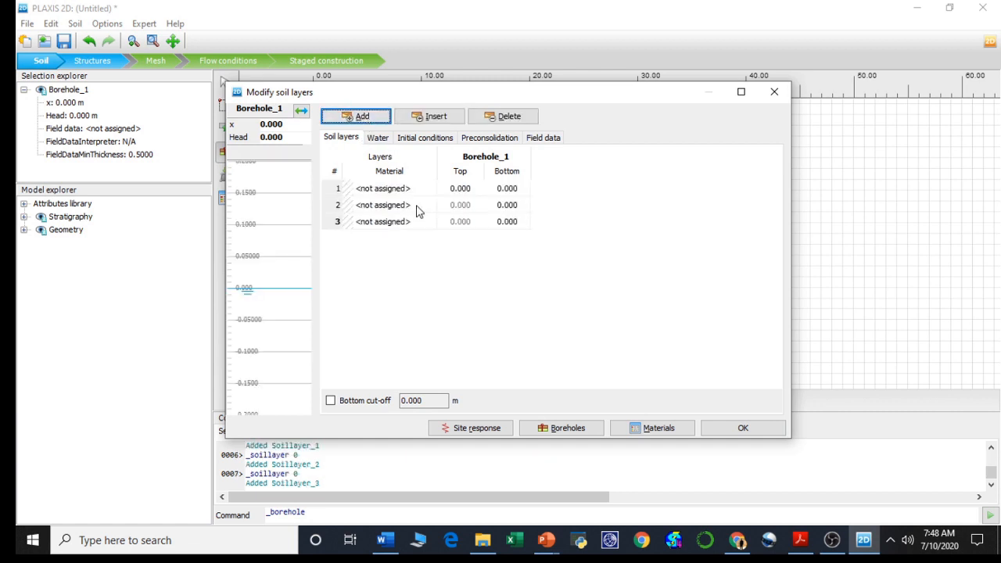
{"action": "left_click", "coordinate": [831, 541]}
{"action": "left_click", "coordinate": [831, 541]}
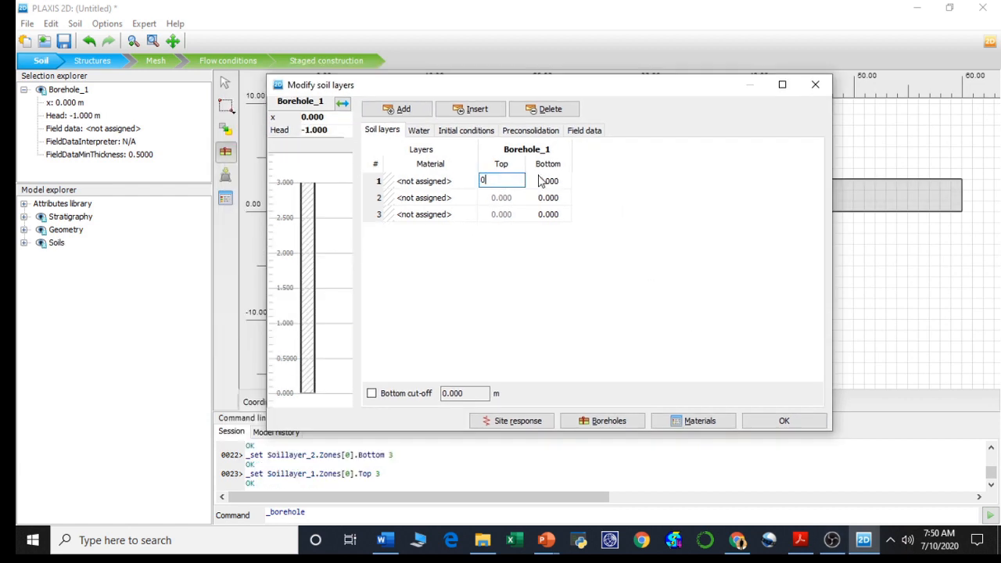
- Try to set the bottom level of the first soil layer to 3 m
{"action": "left_click", "coordinate": [545, 179]}
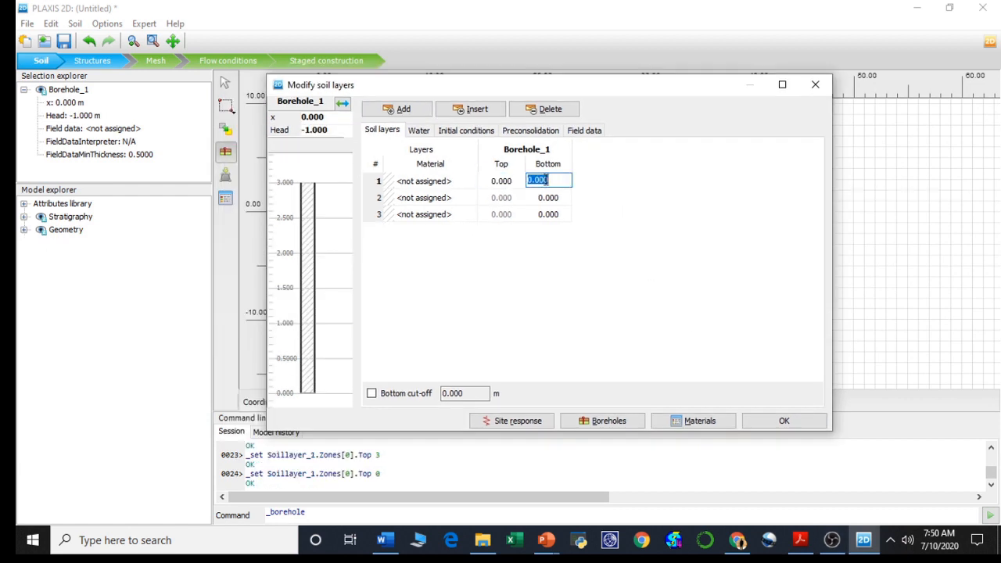
{"action": "type", "text": "3"}
{"action": "key", "text": "Return"}
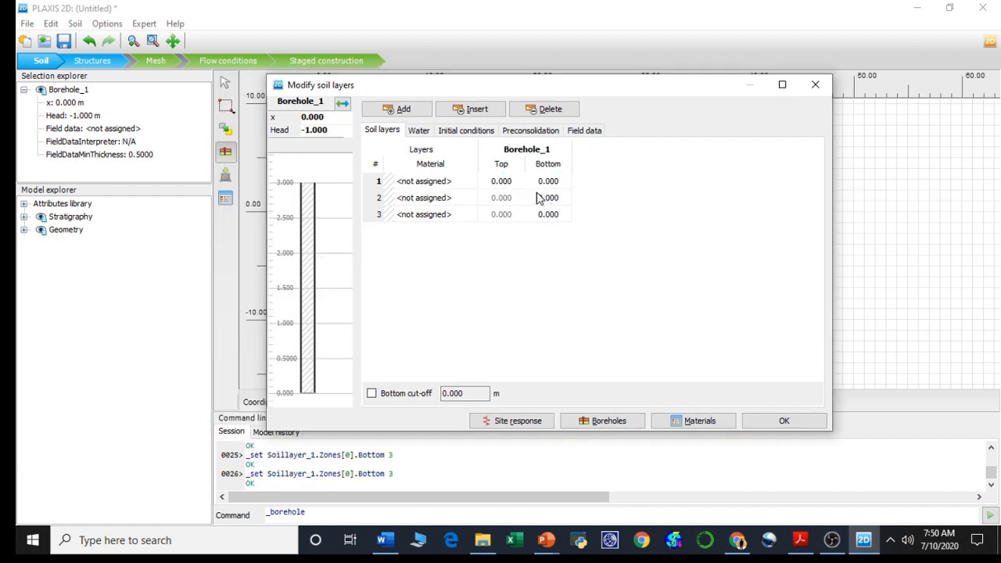
{"action": "left_click", "coordinate": [505, 215]}
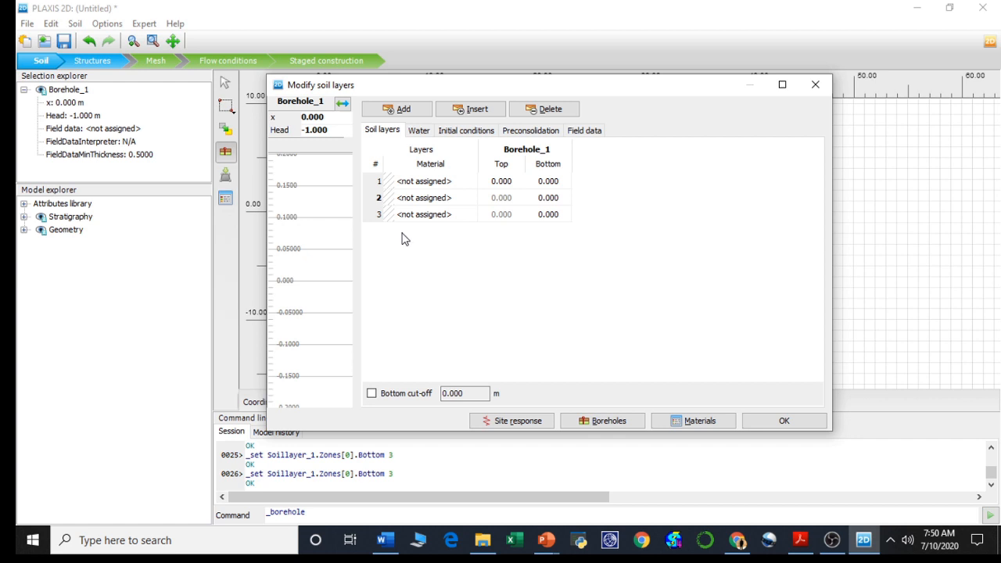
- Set the bottom levels of soil layers 1, 2 and 3 to -3, -6 and -10 m
{"action": "left_click", "coordinate": [546, 181]}
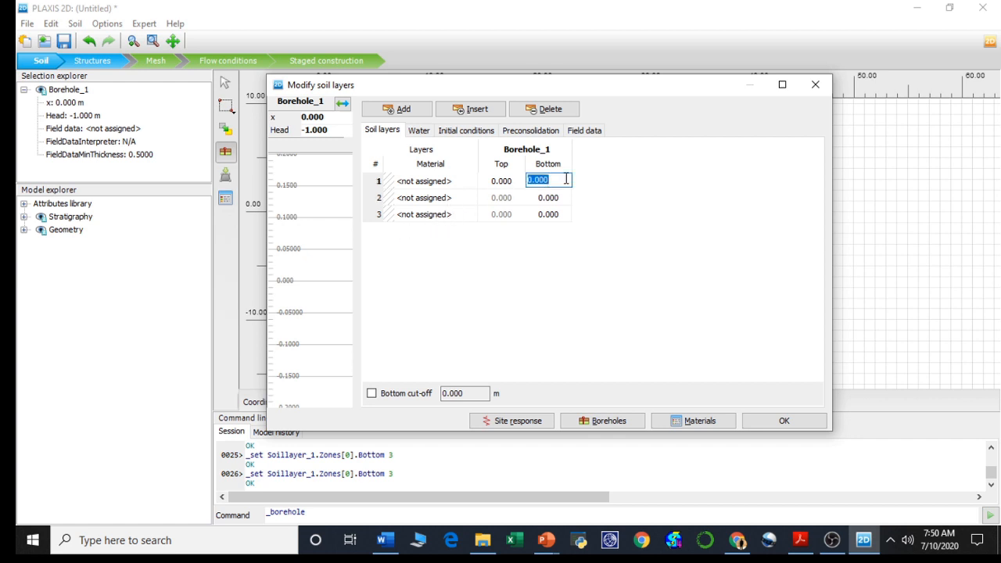
{"action": "type", "text": "-3"}
{"action": "key", "text": "Return"}
{"action": "left_click", "coordinate": [554, 199]}
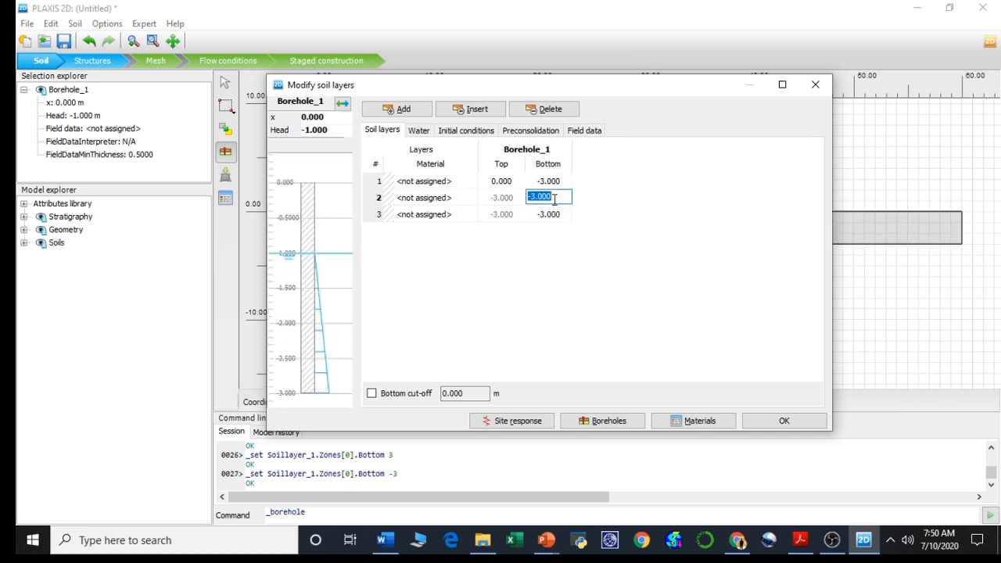
{"action": "type", "text": "-6"}
{"action": "key", "text": "Return"}
{"action": "left_click", "coordinate": [545, 215]}
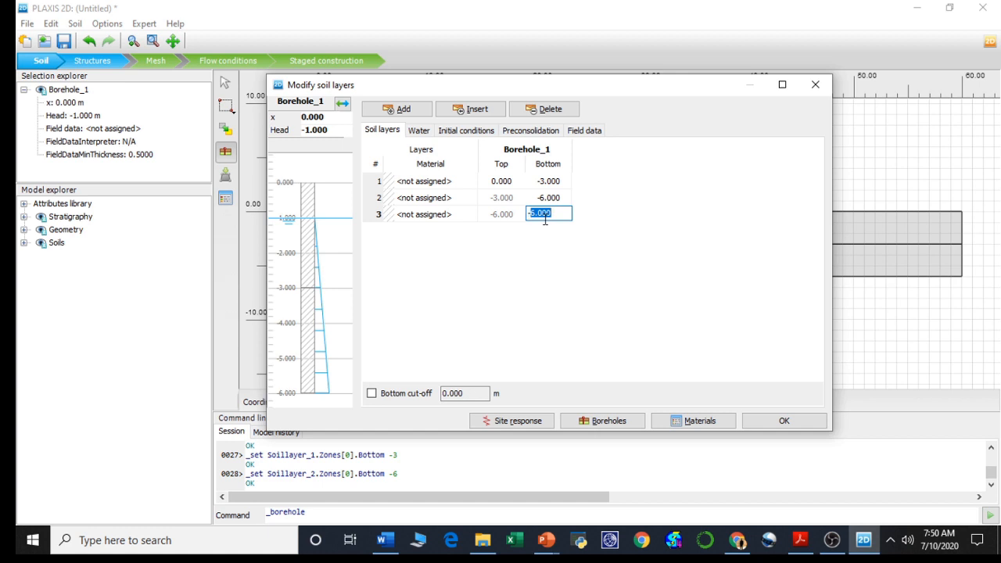
{"action": "type", "text": "-10"}
{"action": "key", "text": "Return"}
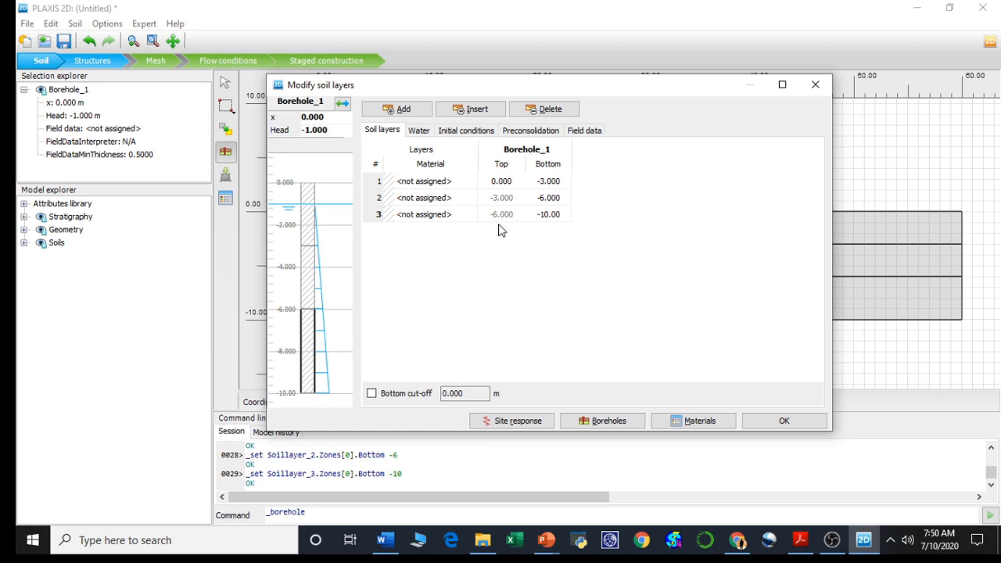
- Review the embankment geometry and soil stratigraphy slides in the PowerPoint slide show, and return to PLAXIS 2D
{"action": "mouse_move", "coordinate": [547, 539]}
{"action": "mouse_move", "coordinate": [630, 501]}
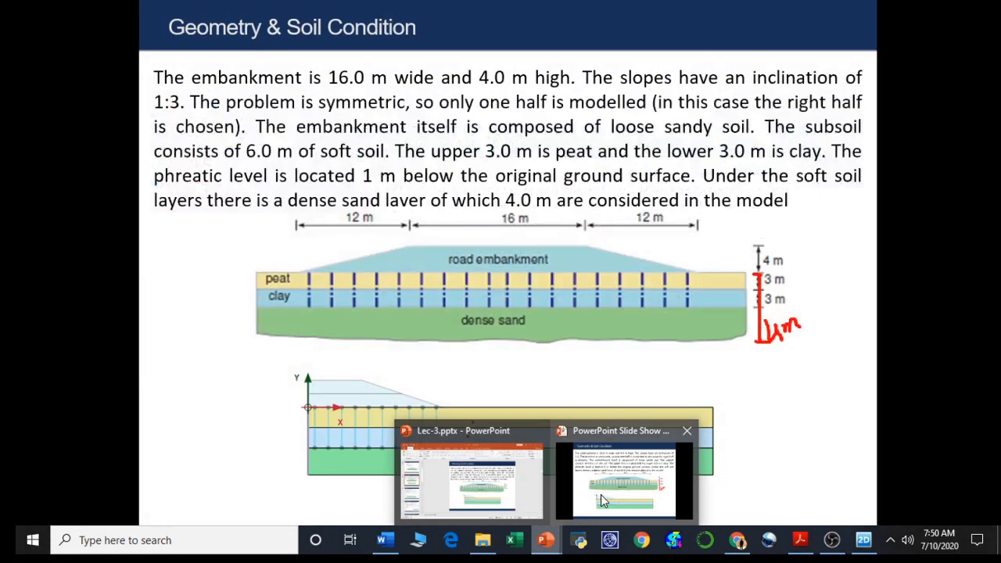
{"action": "left_click", "coordinate": [559, 486]}
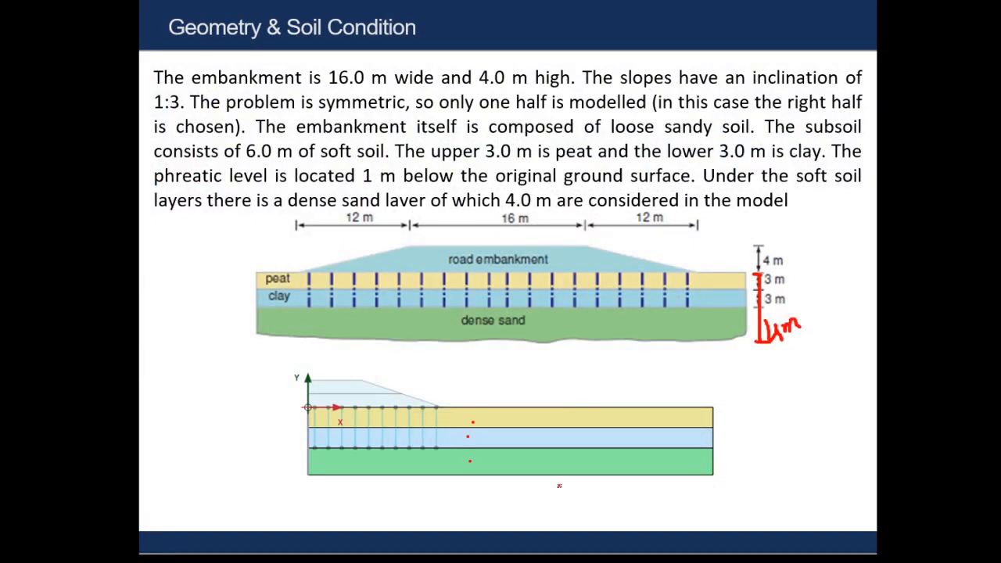
{"action": "key", "text": "Right"}
{"action": "key", "text": "Right"}
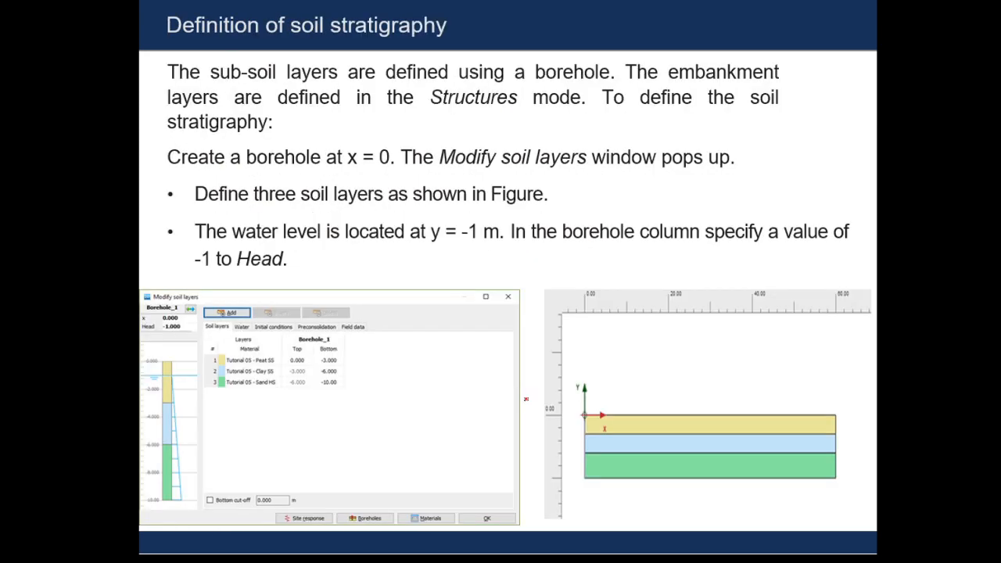
{"action": "key", "text": "Left"}
{"action": "key", "text": "Left"}
{"action": "key", "text": "Left"}
{"action": "key", "text": "Left"}
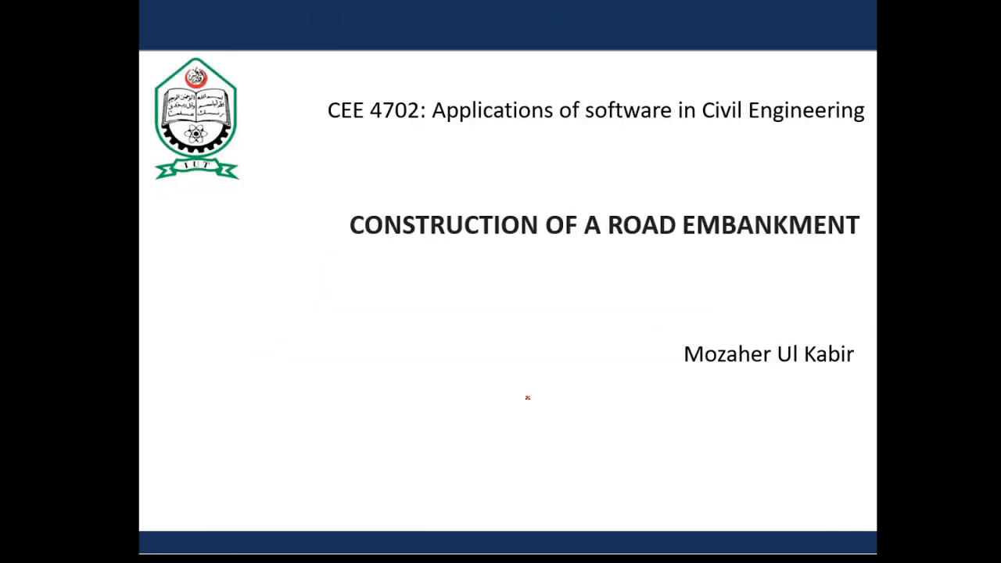
{"action": "key", "text": "Right"}
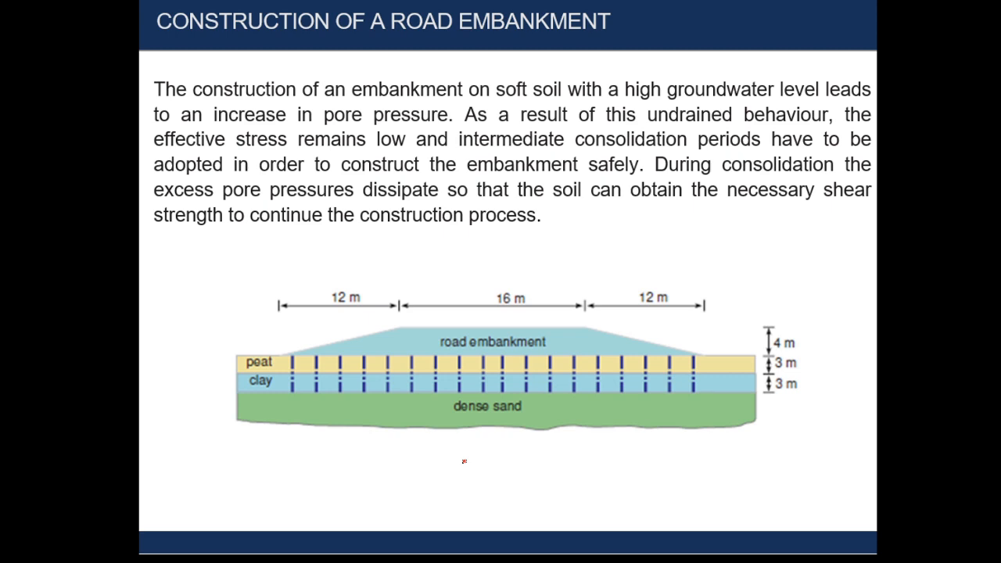
{"action": "key", "text": "super"}
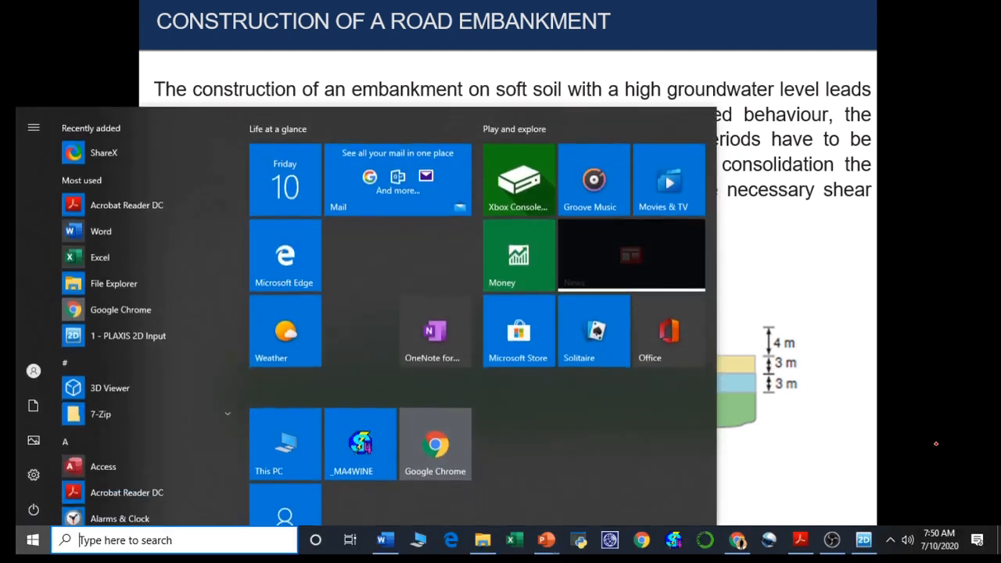
{"action": "left_click", "coordinate": [864, 539]}
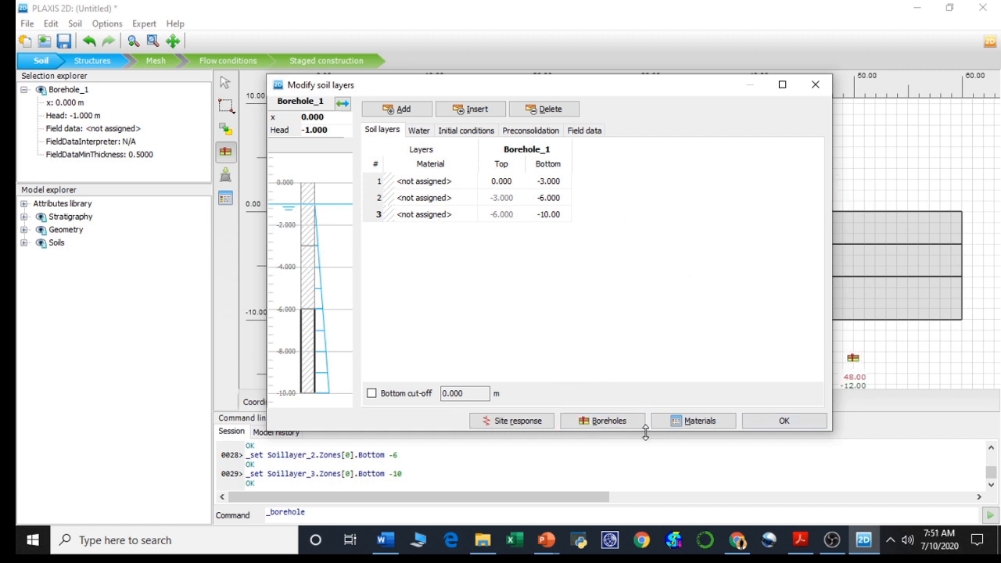
- Copy the global materials Tutorial 05 - Embankment, Peat SS and Sand HS and Tutorial 06 - Clay into the project's material sets
{"action": "left_click", "coordinate": [691, 422]}
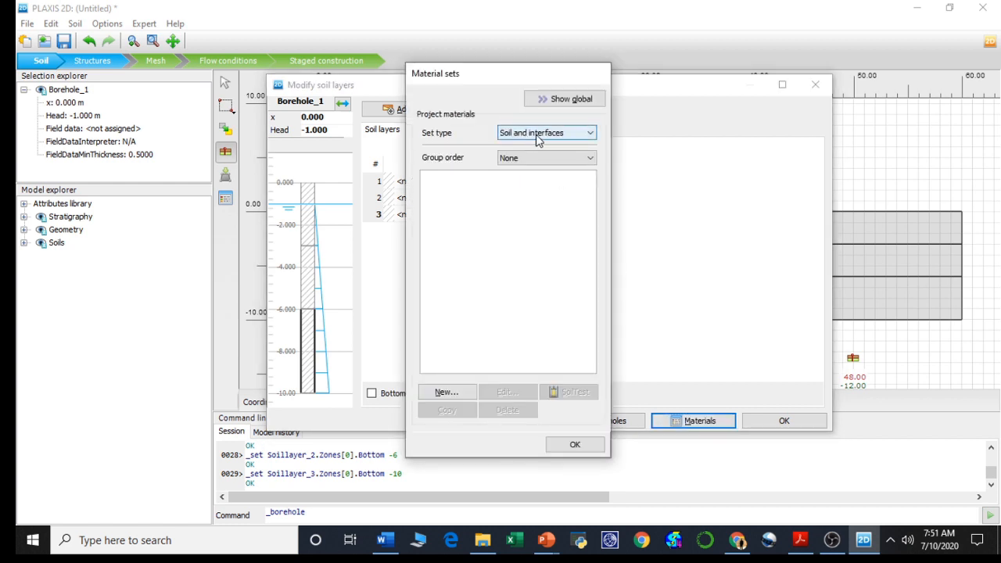
{"action": "left_click", "coordinate": [561, 99]}
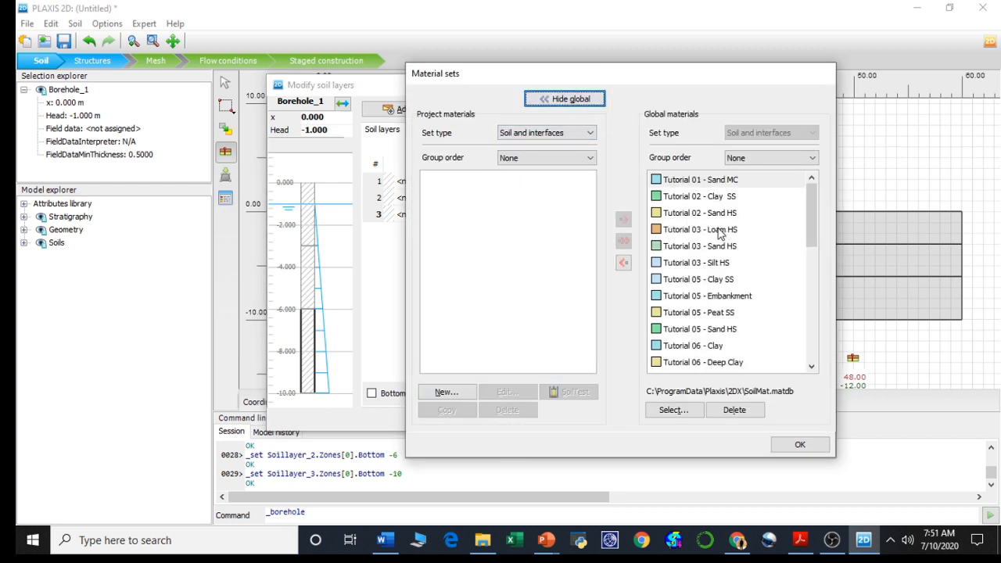
{"action": "left_click", "coordinate": [713, 299]}
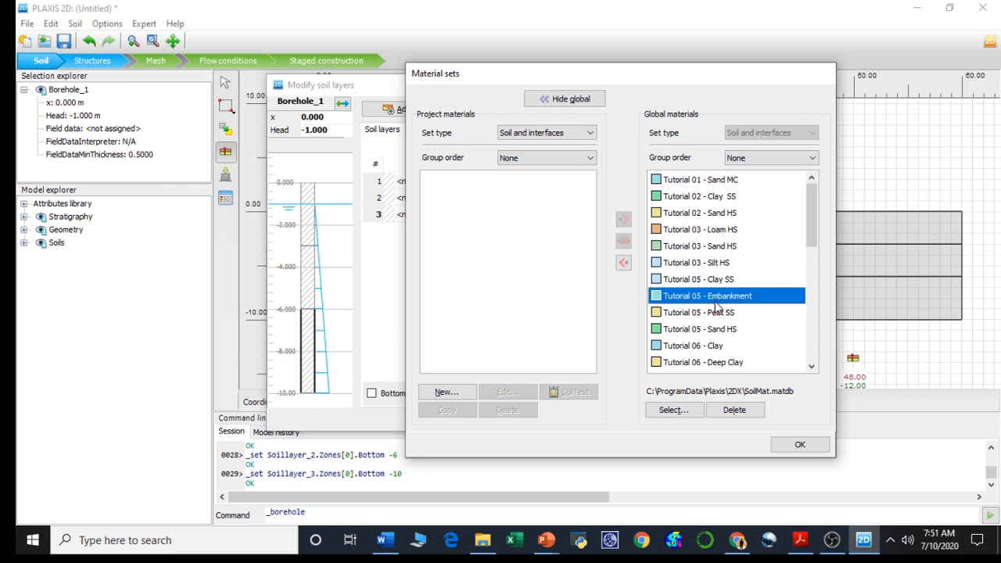
{"action": "left_click", "coordinate": [624, 263]}
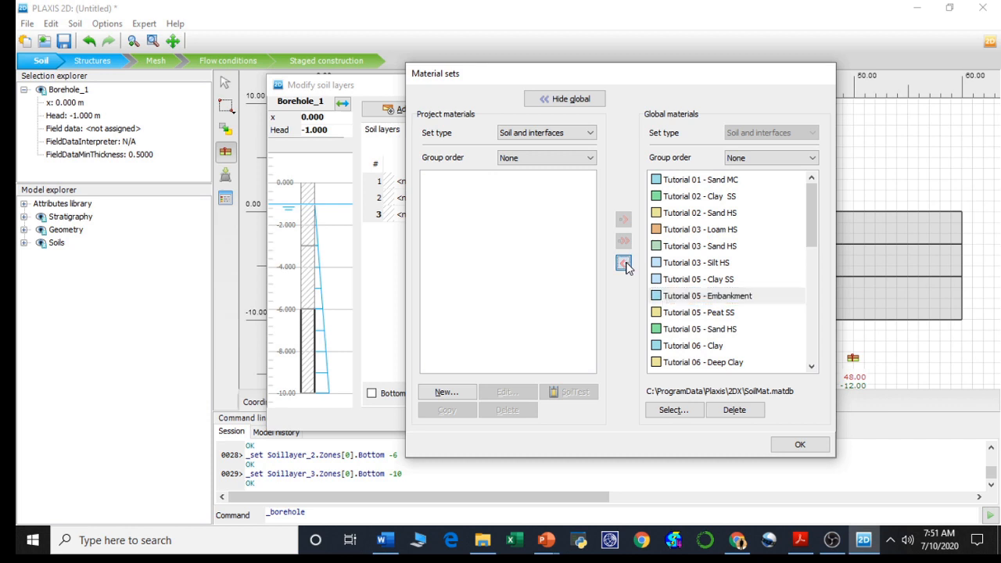
{"action": "left_click", "coordinate": [700, 313]}
{"action": "left_click", "coordinate": [625, 266]}
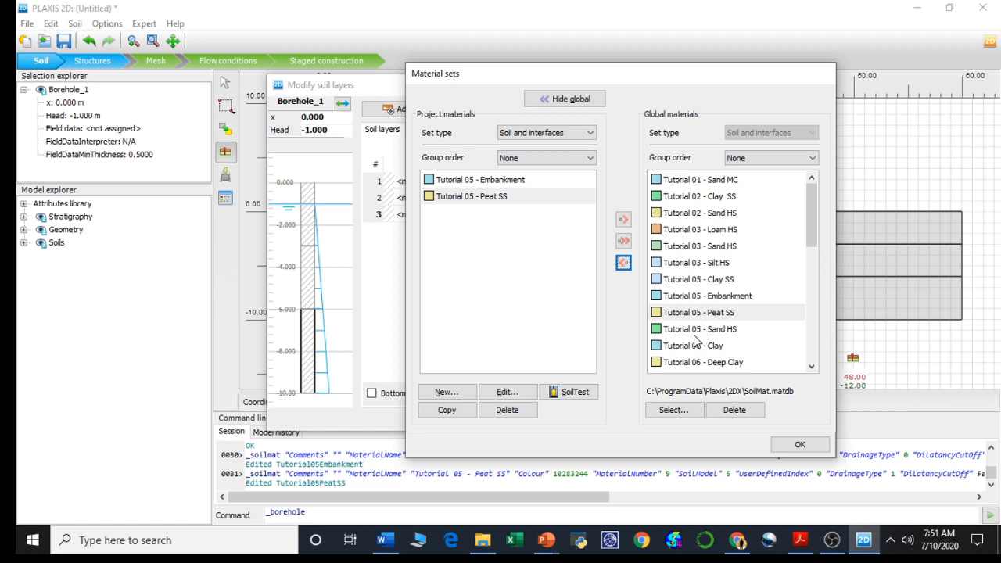
{"action": "left_click", "coordinate": [701, 329]}
{"action": "left_click", "coordinate": [624, 264]}
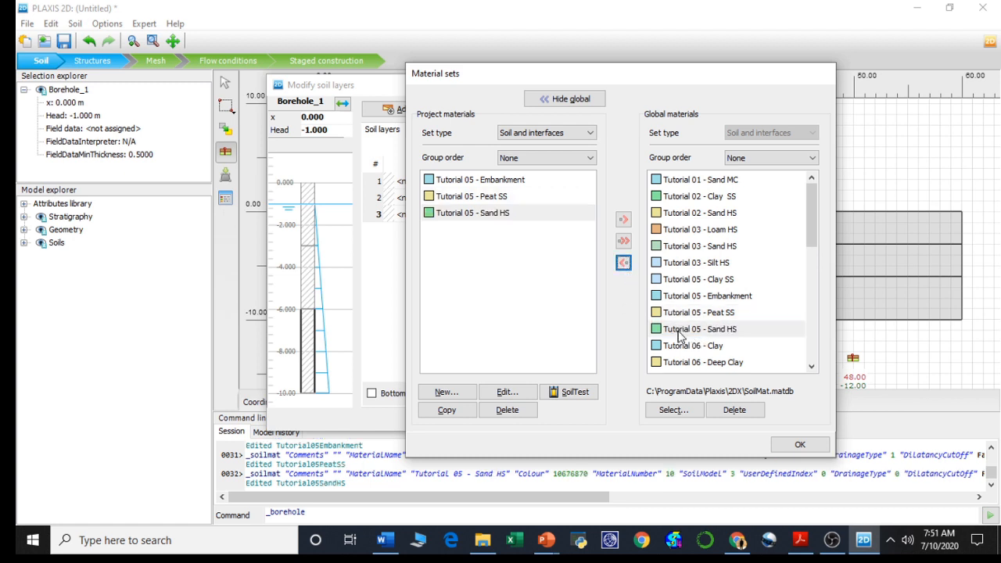
{"action": "left_click", "coordinate": [677, 347]}
{"action": "left_click", "coordinate": [623, 263]}
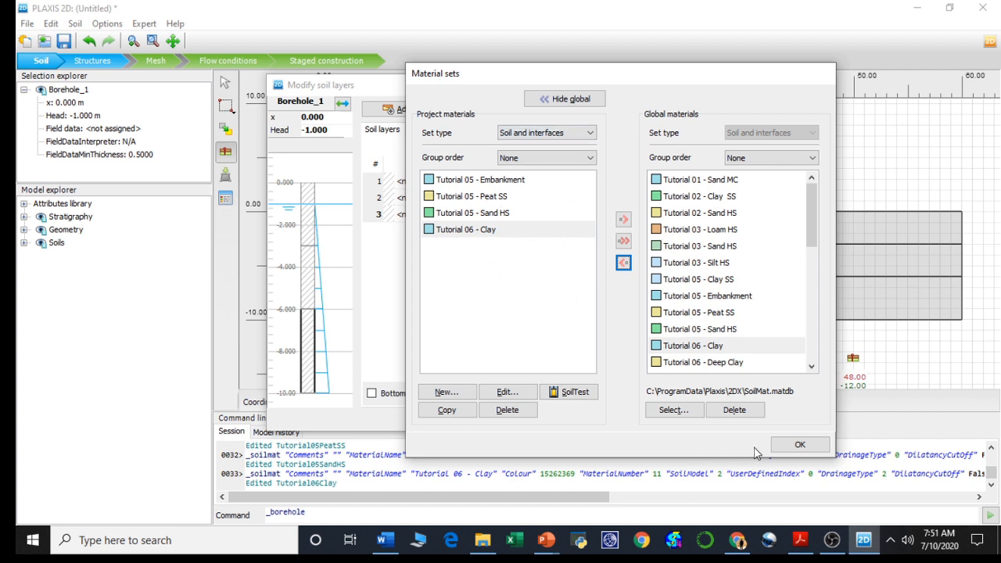
{"action": "left_click", "coordinate": [798, 445]}
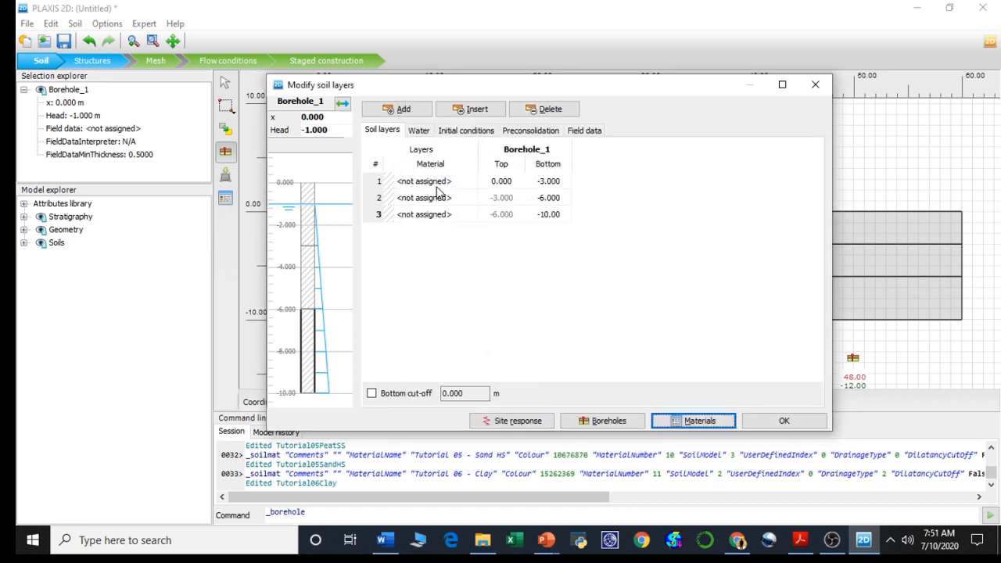
- Check the order of the soil layers on the road embankment slide in the PowerPoint slide show, and return to PLAXIS 2D
{"action": "left_click", "coordinate": [436, 184]}
{"action": "left_click", "coordinate": [435, 185]}
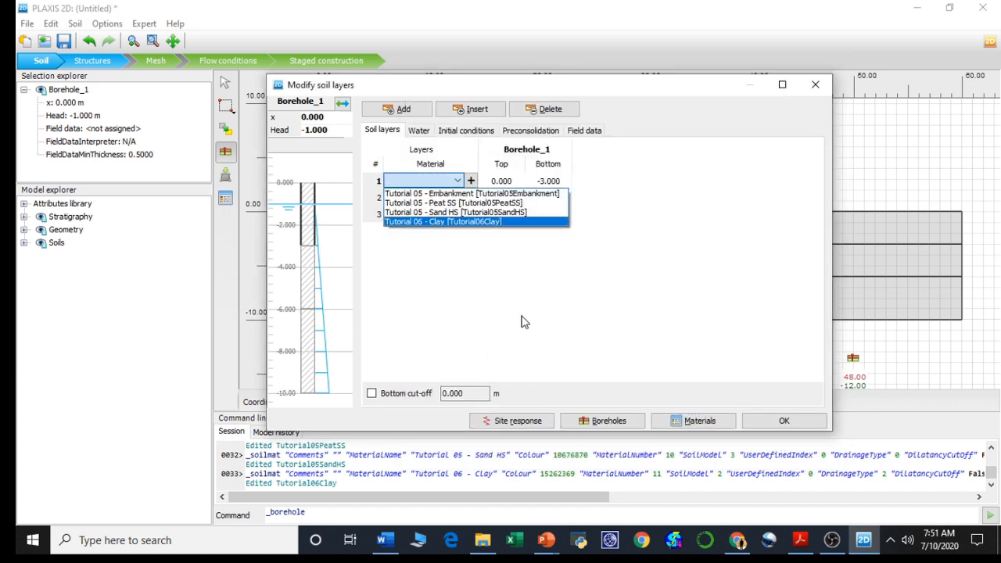
{"action": "left_click", "coordinate": [518, 293]}
{"action": "left_click", "coordinate": [545, 539]}
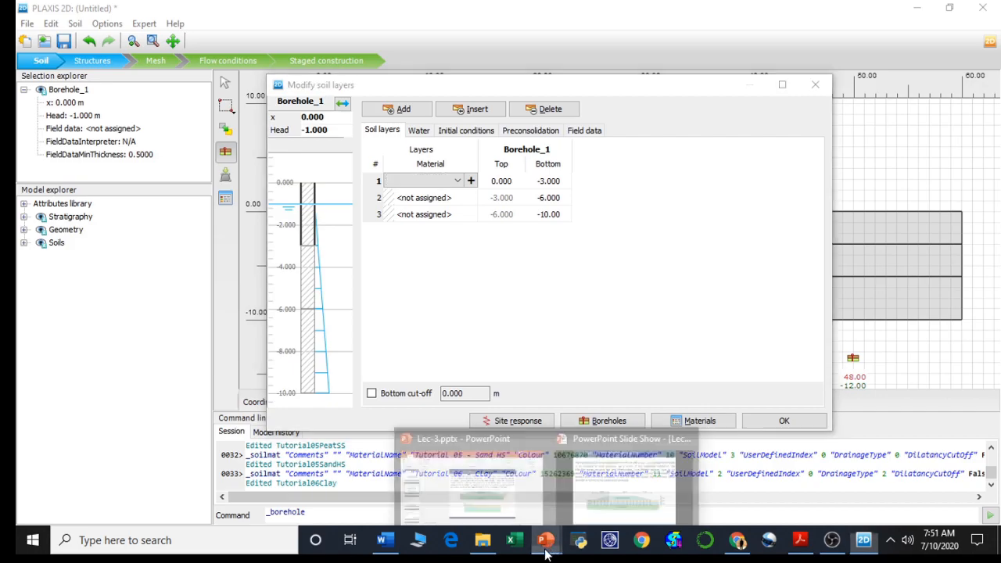
{"action": "left_click", "coordinate": [618, 509]}
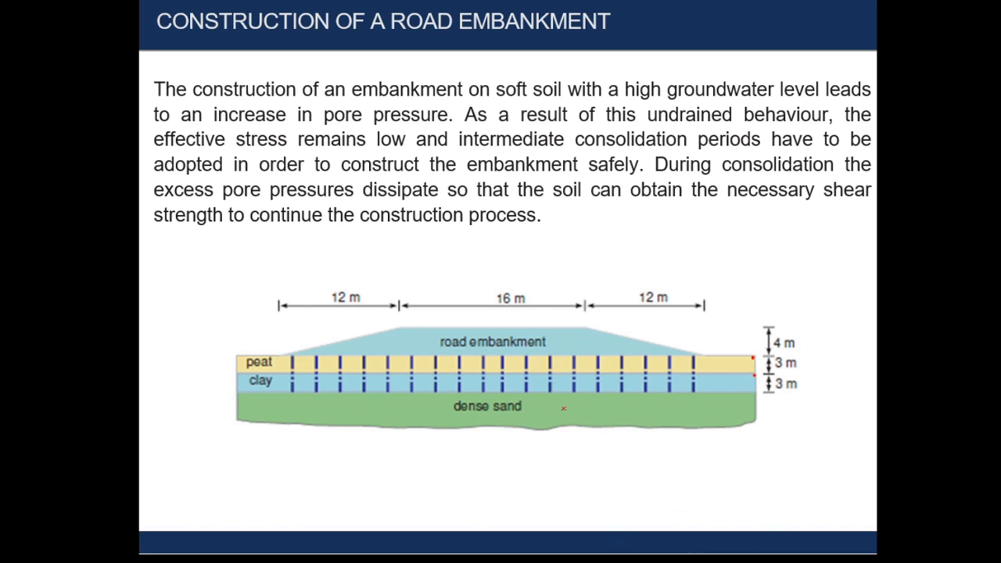
{"action": "key", "text": "super"}
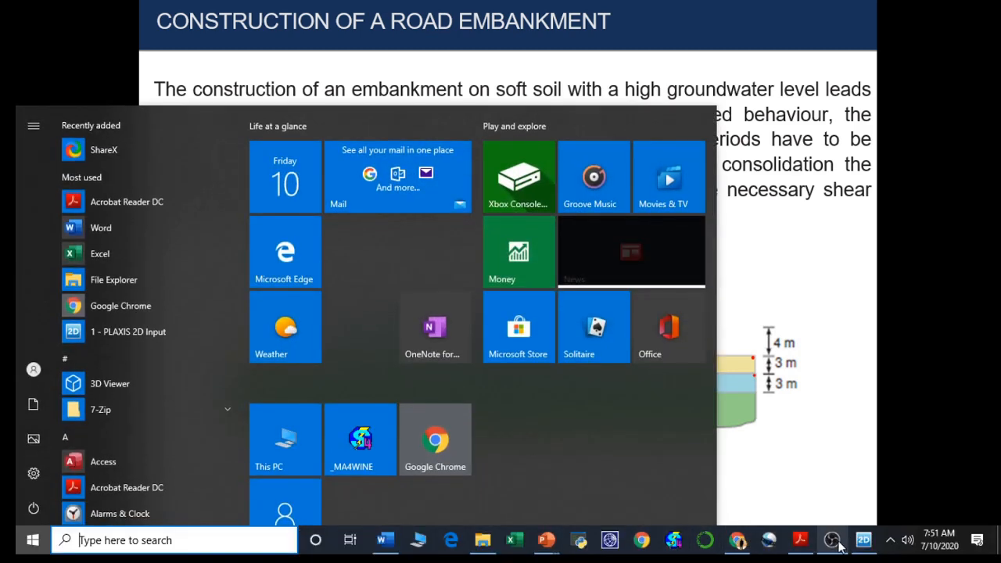
{"action": "left_click", "coordinate": [863, 540]}
- Assign Tutorial 05 - Peat SS, Tutorial 06 - Clay and Tutorial 05 - Sand HS to soil layers 1, 2 and 3 respectively
{"action": "left_click", "coordinate": [456, 181]}
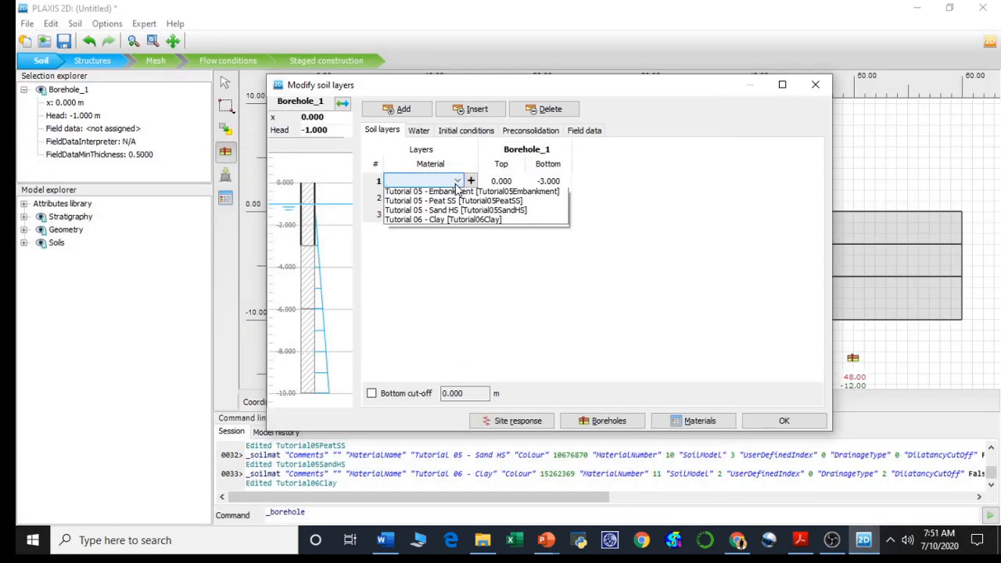
{"action": "left_click", "coordinate": [452, 198]}
{"action": "left_click", "coordinate": [452, 198]}
{"action": "left_click", "coordinate": [457, 197]}
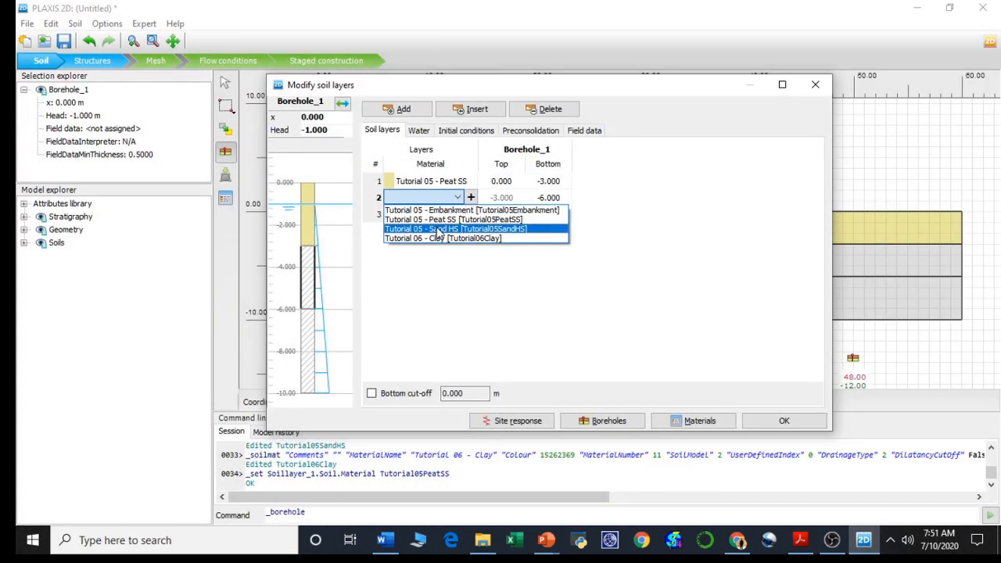
{"action": "left_click", "coordinate": [436, 239]}
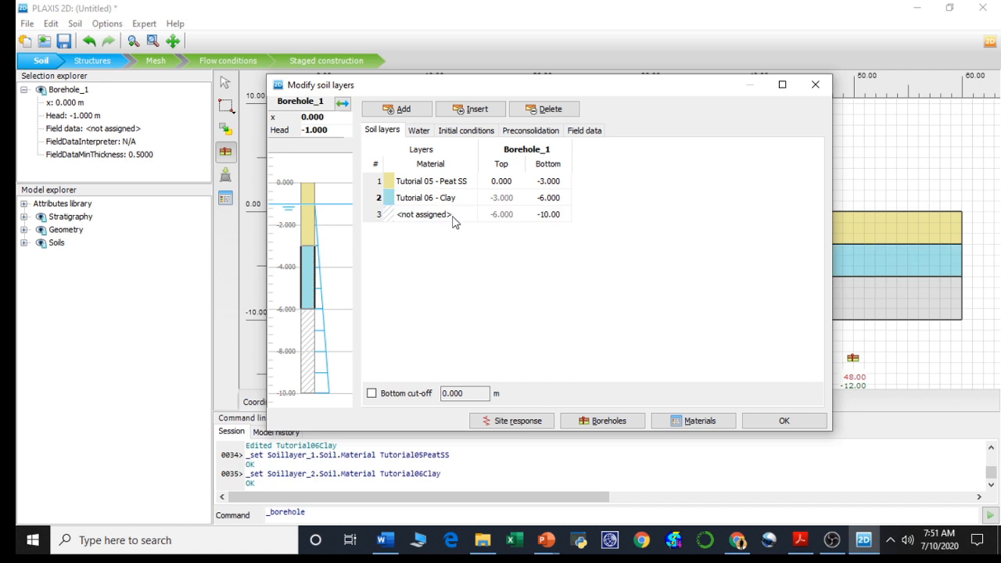
{"action": "left_click", "coordinate": [458, 214]}
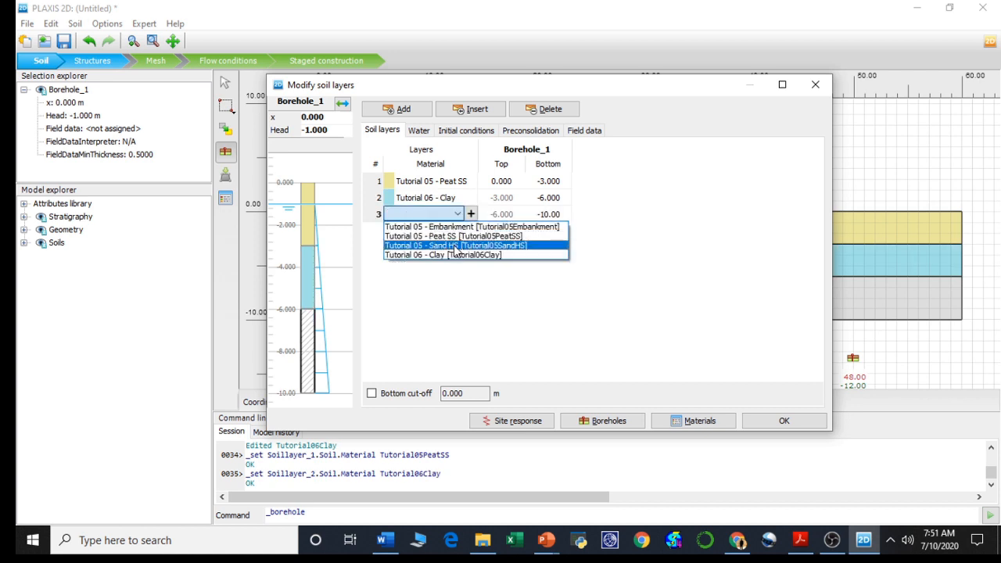
{"action": "left_click", "coordinate": [467, 245]}
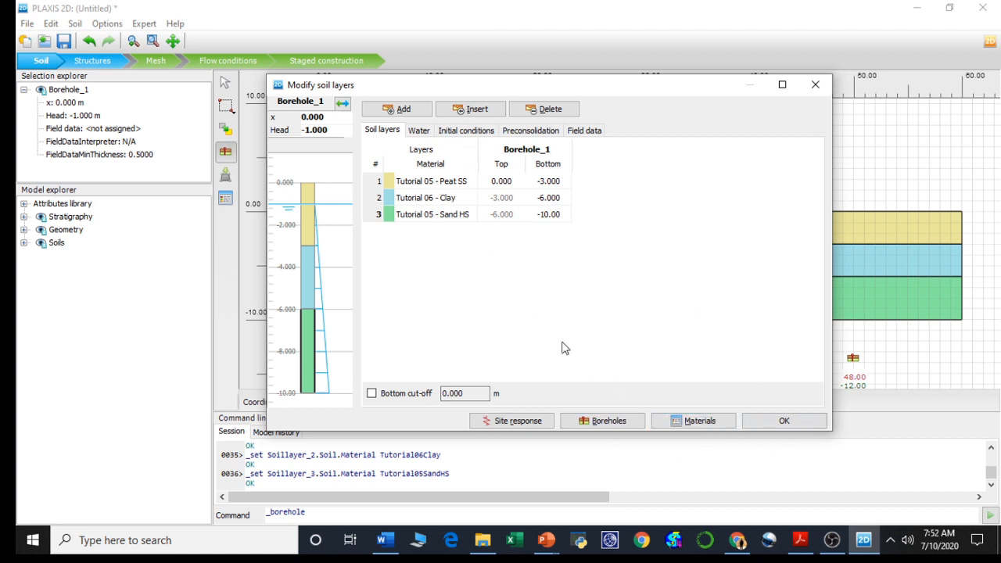
- Examine the general, stiffness, strength and groundwater properties of the Tutorial 06 - Clay material, and close the soil layers dialog
{"action": "left_click", "coordinate": [732, 425]}
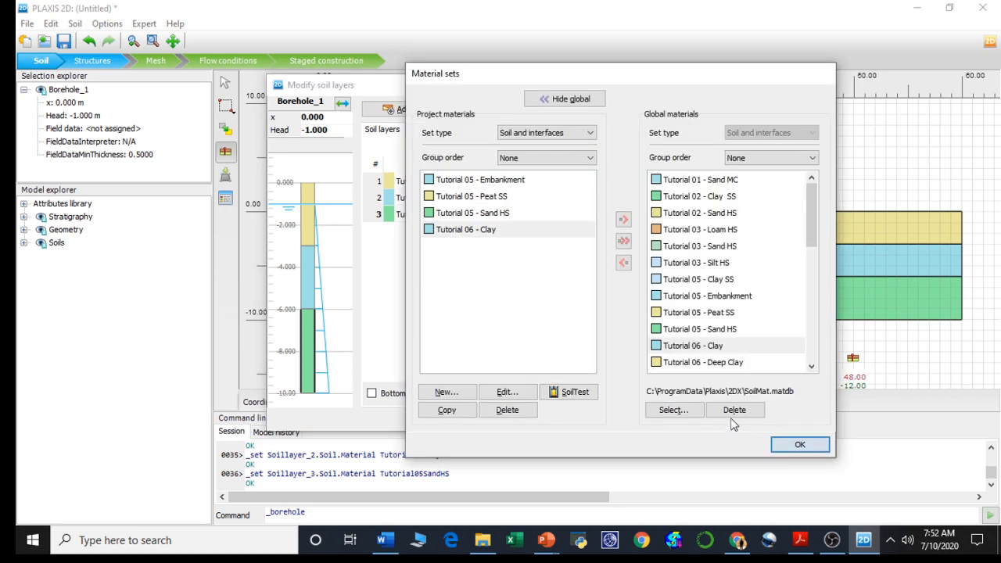
{"action": "double_click", "coordinate": [479, 230]}
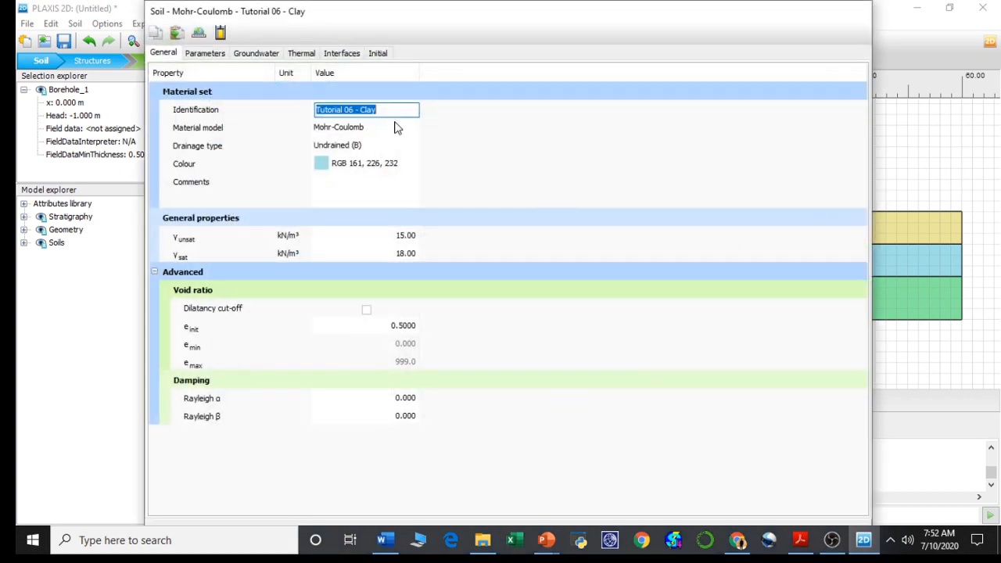
{"action": "left_click", "coordinate": [221, 55]}
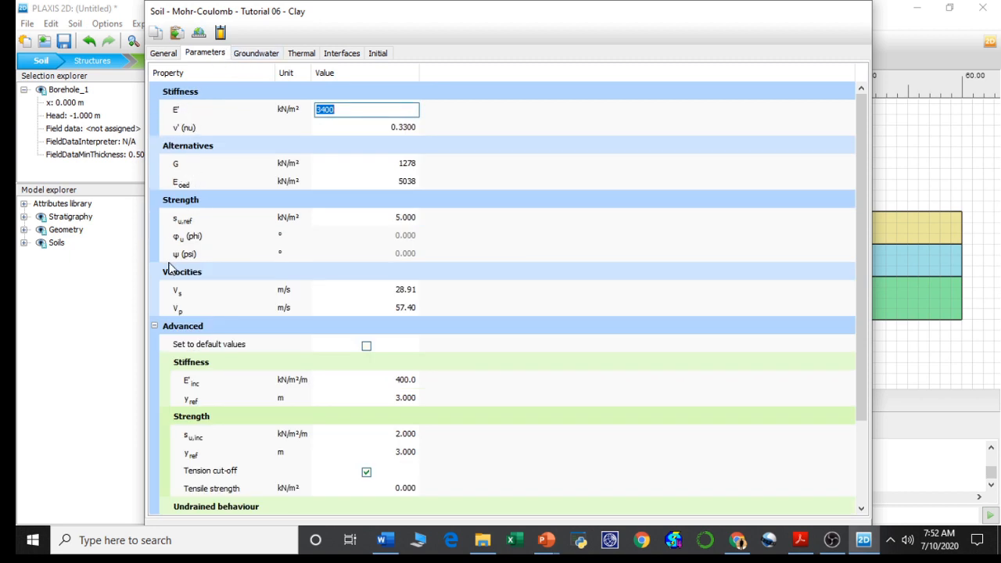
{"action": "left_click", "coordinate": [258, 54]}
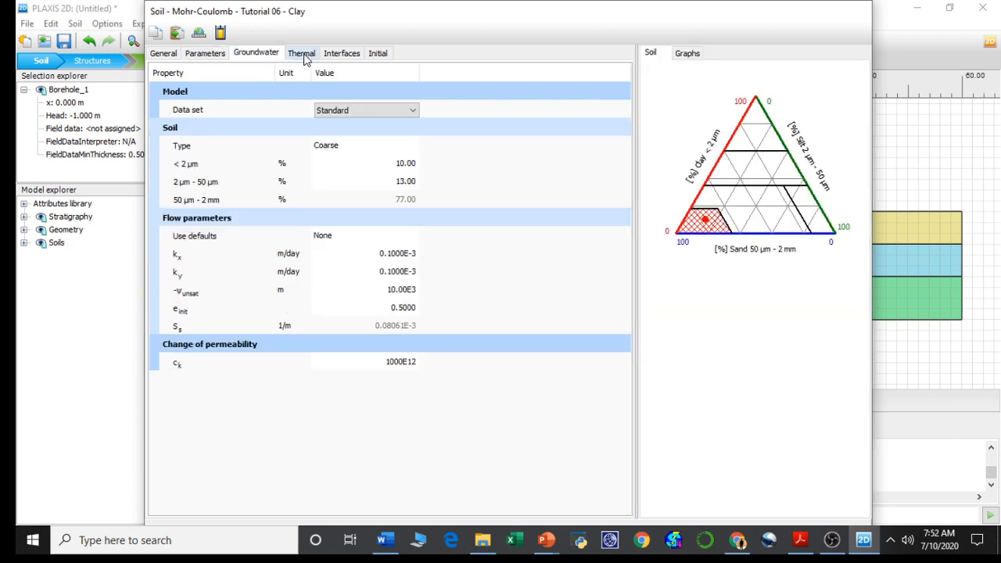
{"action": "left_click", "coordinate": [303, 55]}
{"action": "left_click", "coordinate": [262, 57]}
{"action": "mouse_move", "coordinate": [833, 1]}
{"action": "left_mouse_down"}
{"action": "mouse_move", "coordinate": [820, 34]}
{"action": "mouse_move", "coordinate": [826, 13]}
{"action": "left_mouse_up"}
{"action": "left_click", "coordinate": [782, 501]}
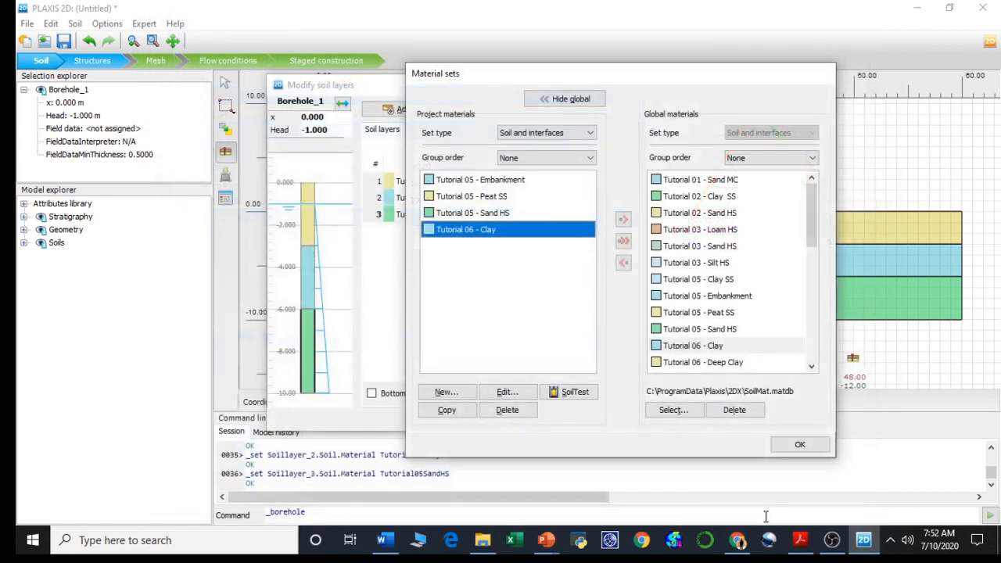
{"action": "left_click", "coordinate": [801, 445]}
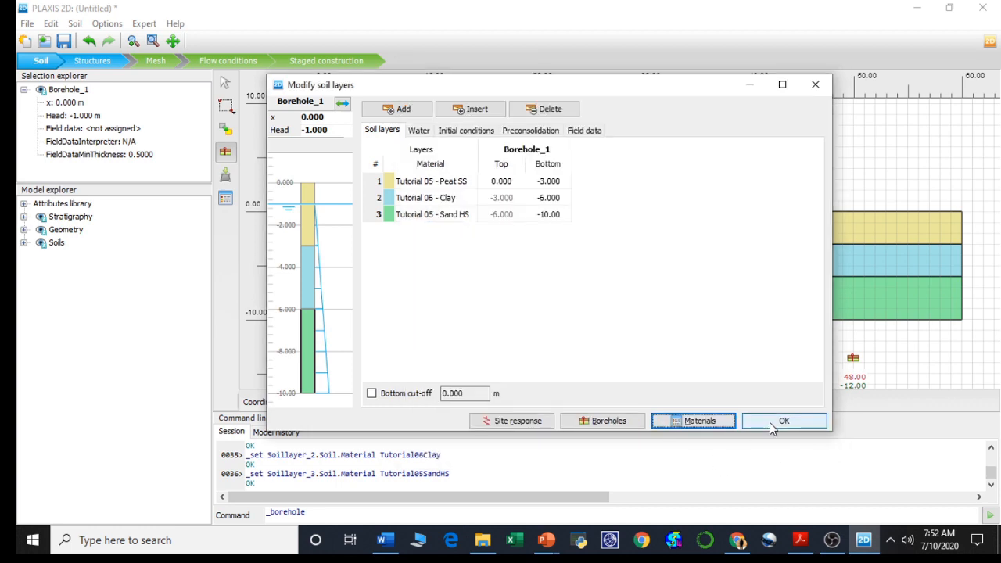
{"action": "left_click", "coordinate": [773, 427]}
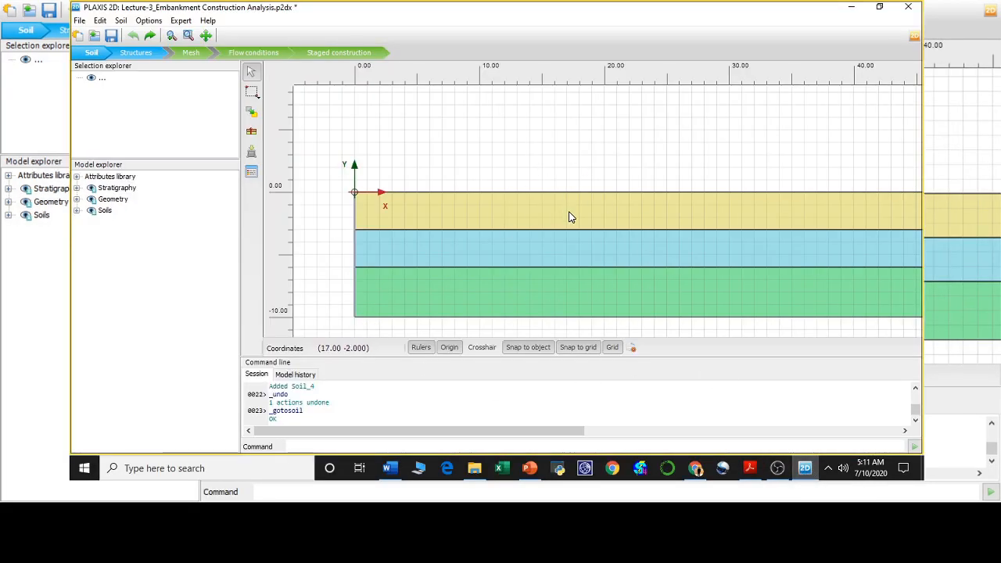
- Draw the half-embankment soil polygon in Structures mode through the points (0, 0), (0, 4), (8, 4) and (20, 0)
{"action": "scroll", "coordinate": [569, 216], "scroll_direction": "down", "scroll_amount": 3}
{"action": "left_click_drag", "start_coordinate": [588, 227], "coordinate": [494, 228]}
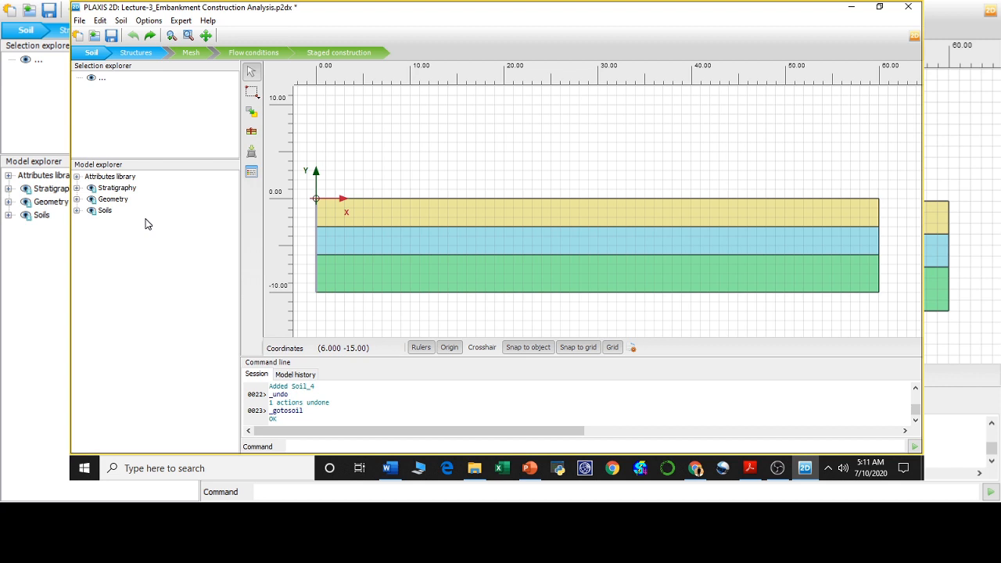
{"action": "left_click", "coordinate": [140, 53]}
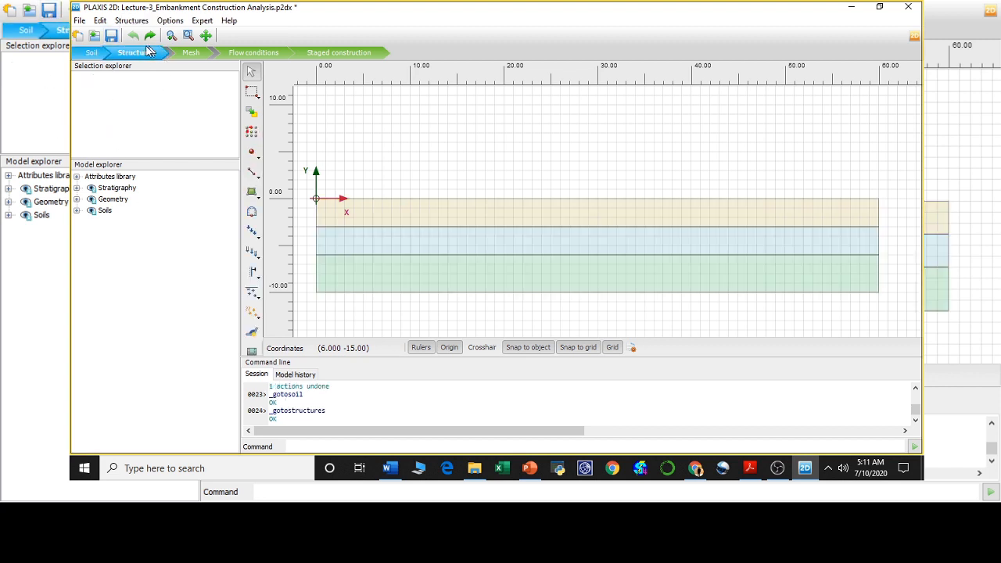
{"action": "left_click", "coordinate": [259, 197]}
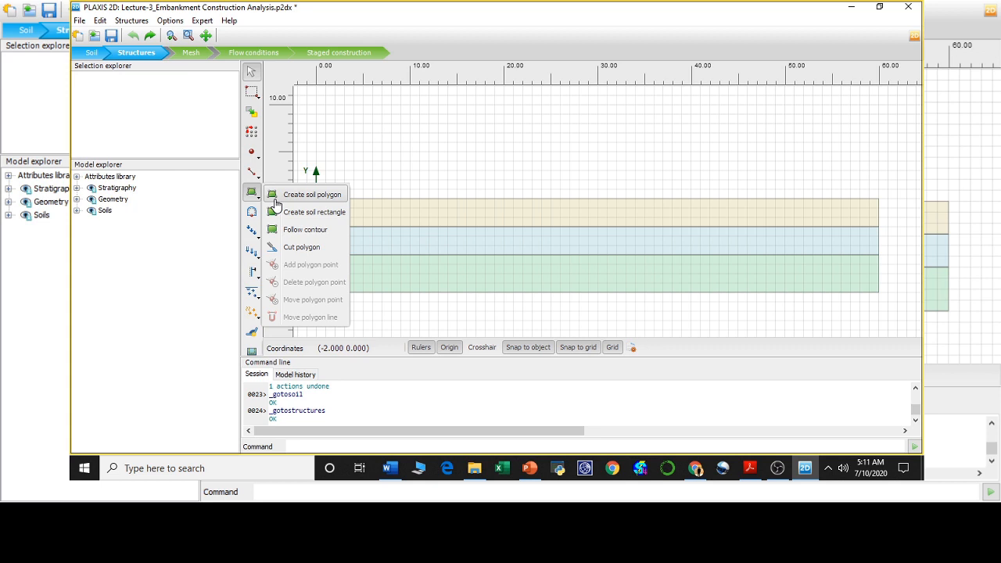
{"action": "left_click", "coordinate": [281, 202]}
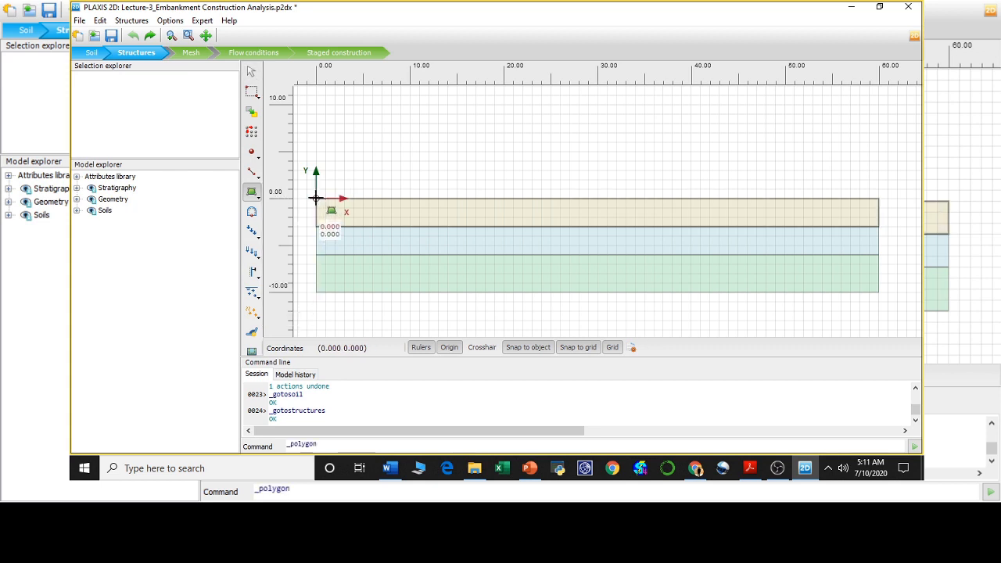
{"action": "left_click", "coordinate": [315, 198]}
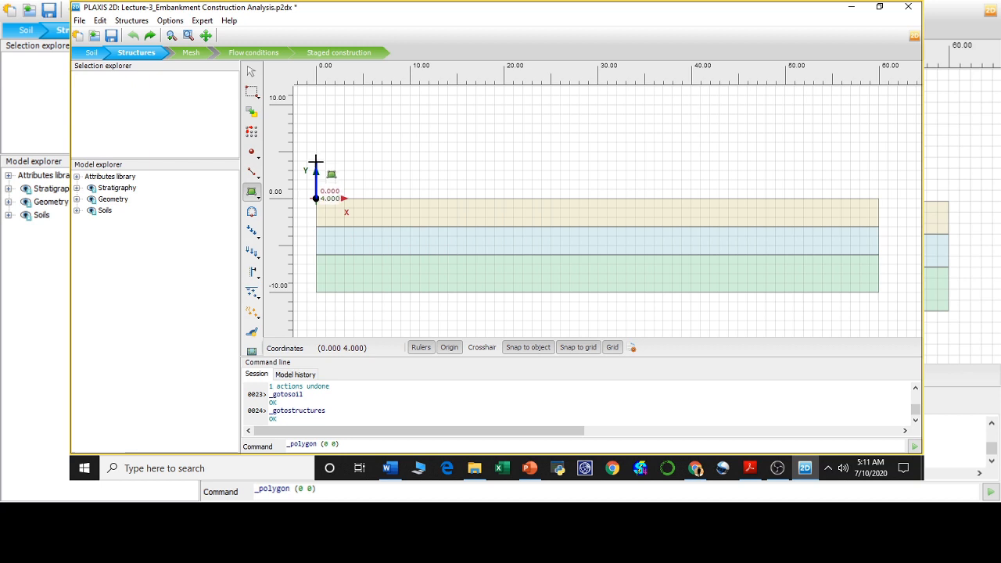
{"action": "left_click", "coordinate": [315, 161]}
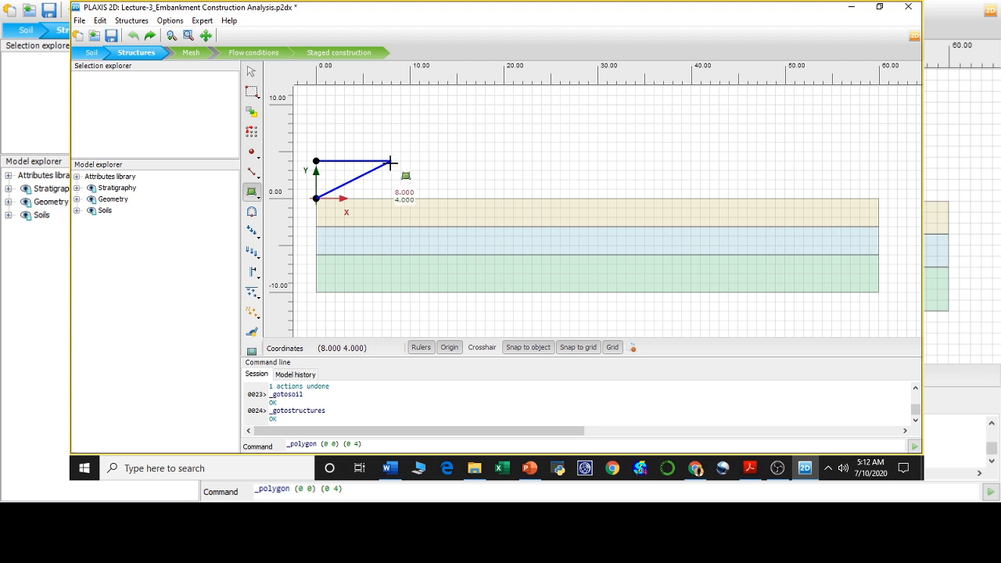
{"action": "left_click", "coordinate": [391, 162]}
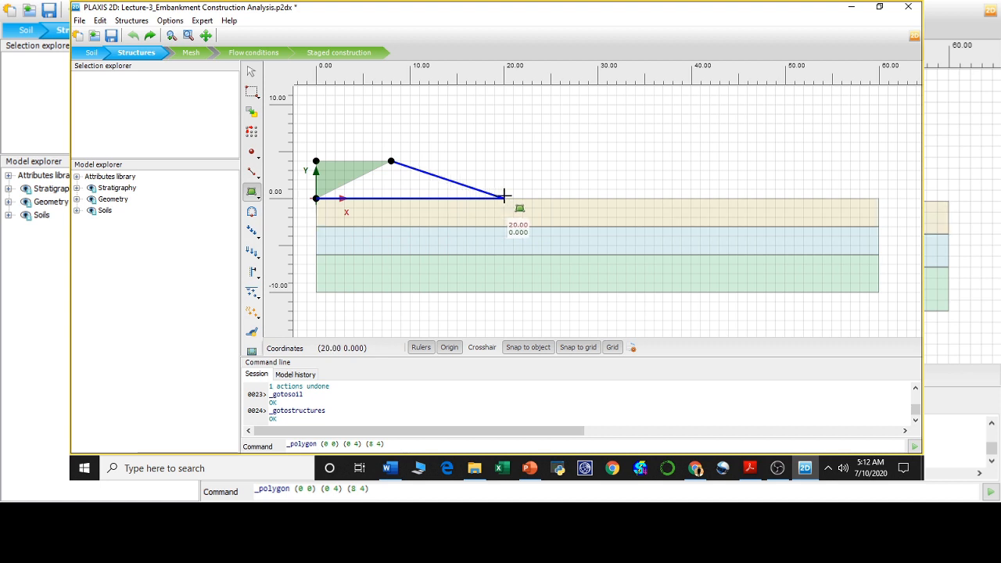
{"action": "left_click", "coordinate": [504, 196]}
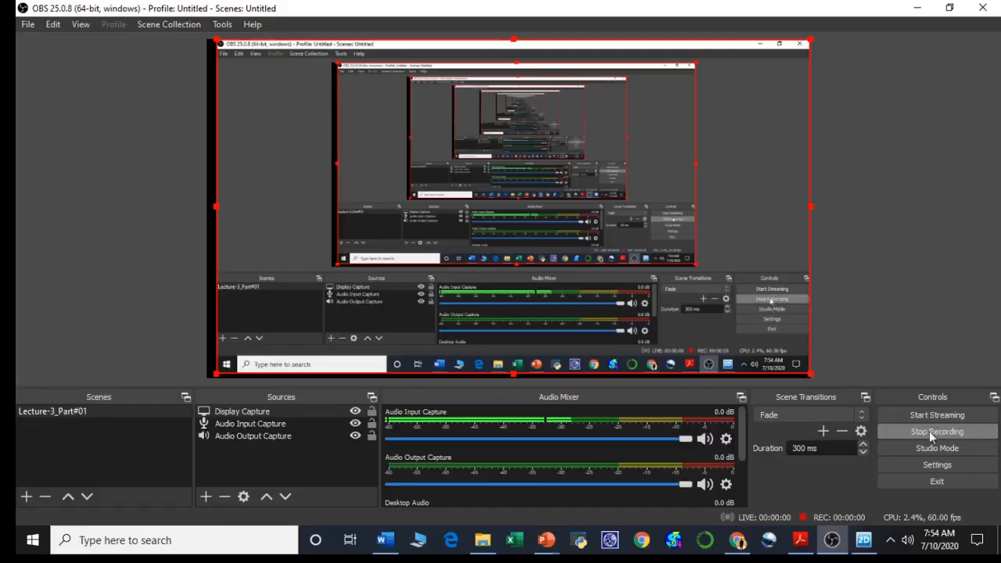
- Return to PLAXIS 2D and set the embankment polygon's soil material to Tutorial 05 - Embankment
{"action": "left_click", "coordinate": [867, 538]}
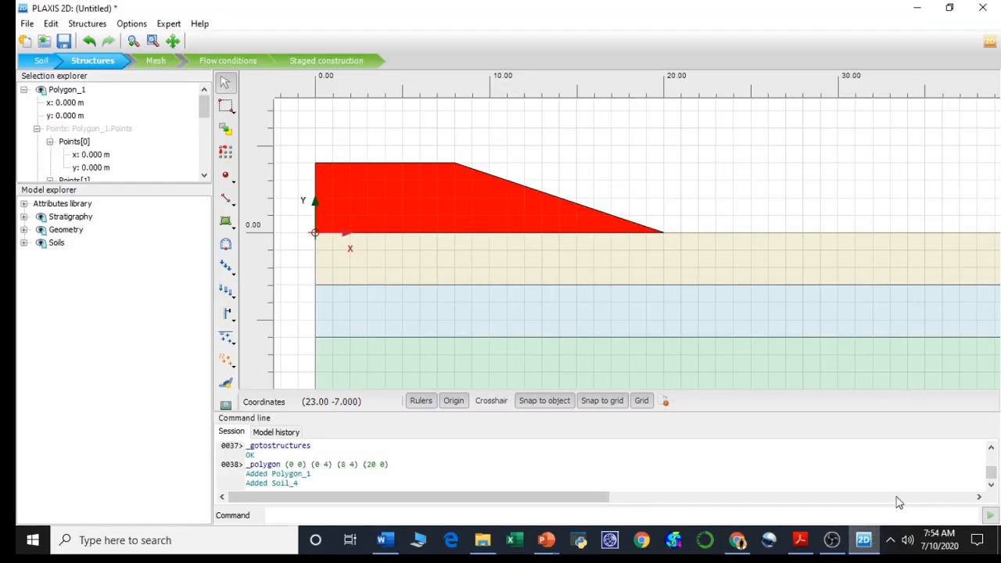
{"action": "right_click", "coordinate": [393, 202]}
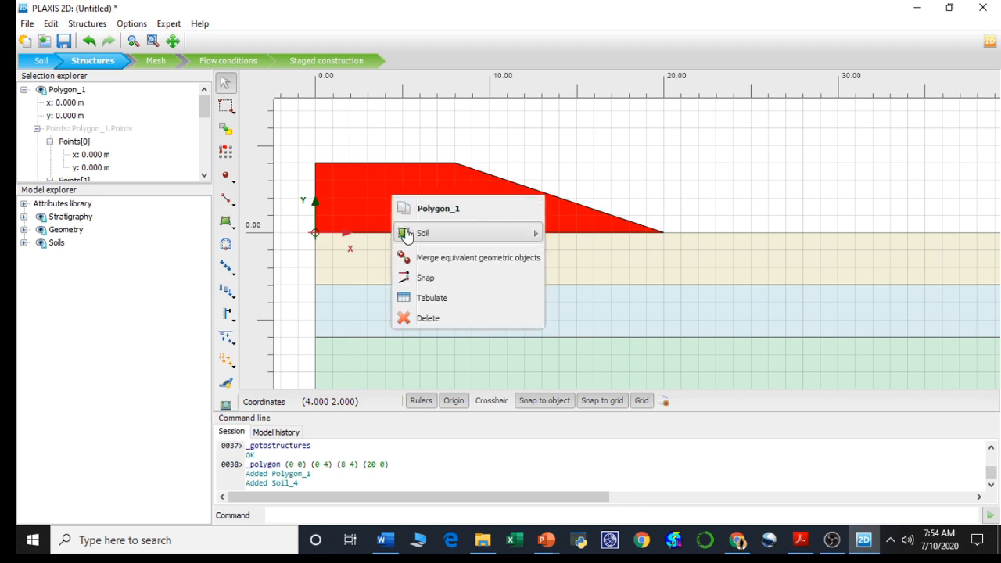
{"action": "mouse_move", "coordinate": [411, 238]}
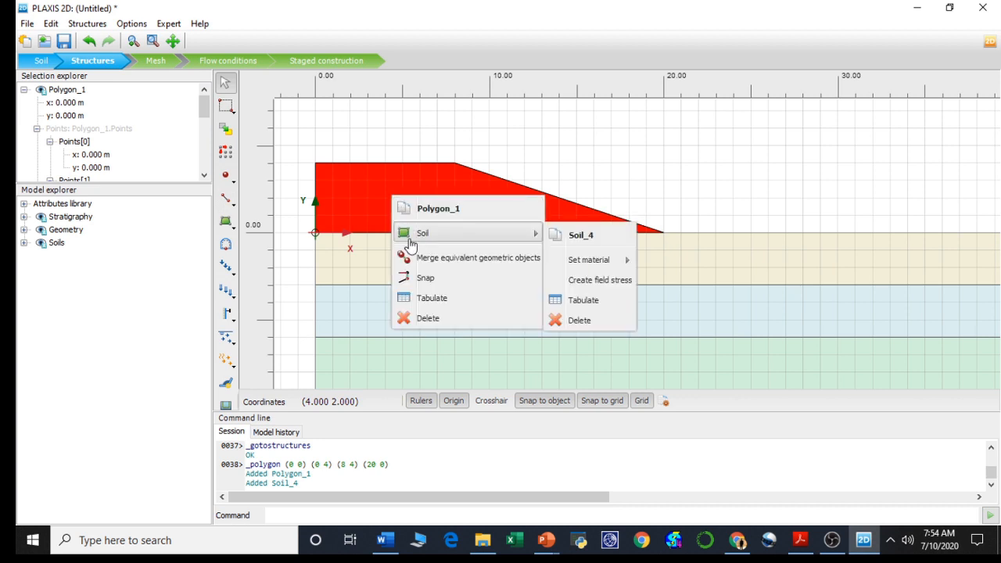
{"action": "right_click", "coordinate": [358, 196]}
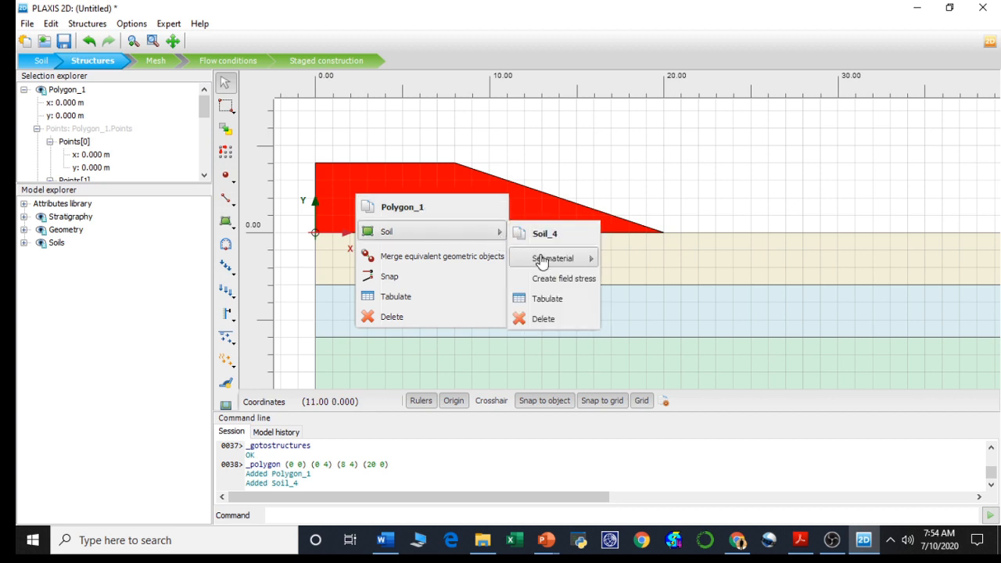
{"action": "mouse_move", "coordinate": [541, 262]}
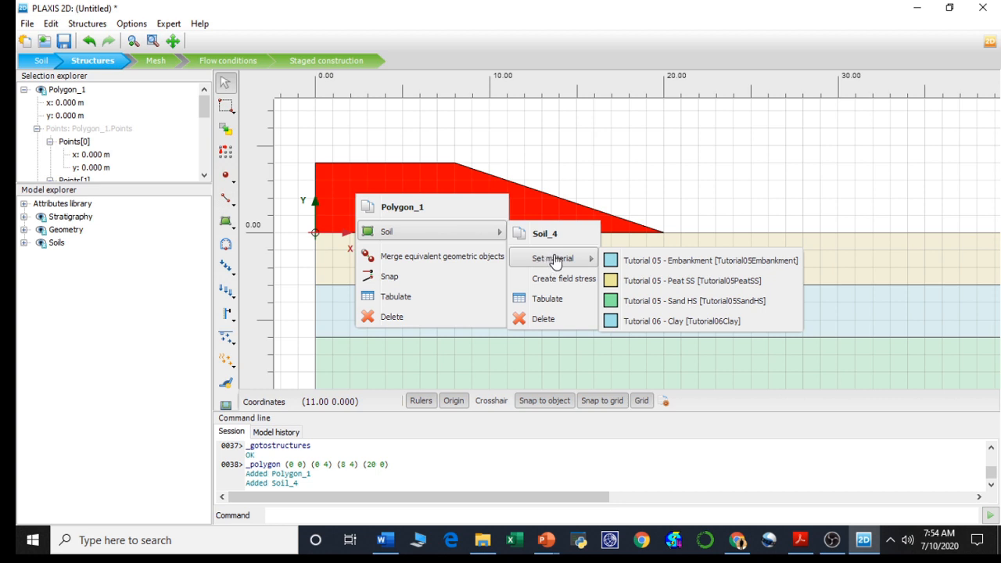
{"action": "left_click", "coordinate": [640, 260]}
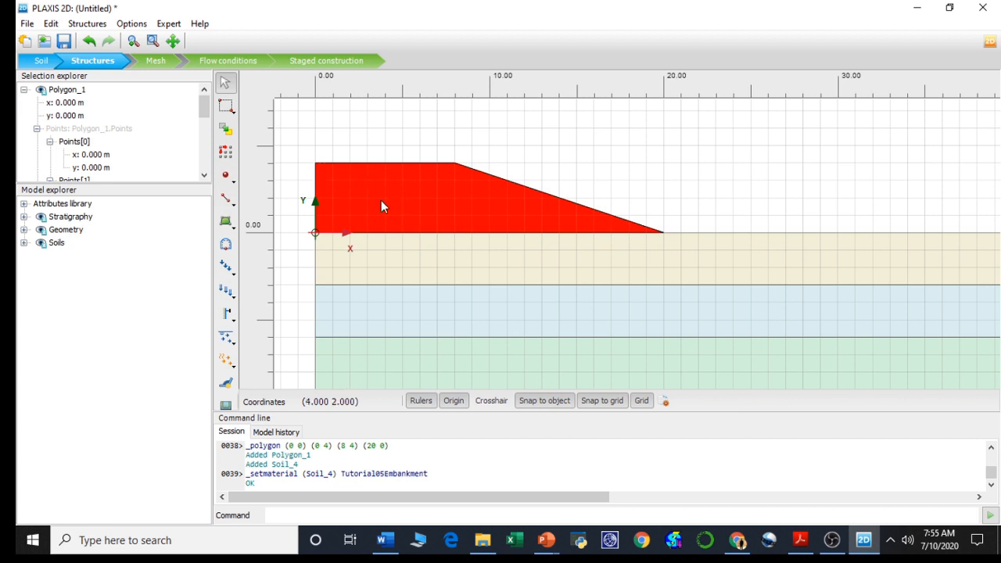
- Cut the embankment polygon horizontally at y = 2 m, from the point (0, 2) to the sloping face
{"action": "left_click", "coordinate": [225, 233]}
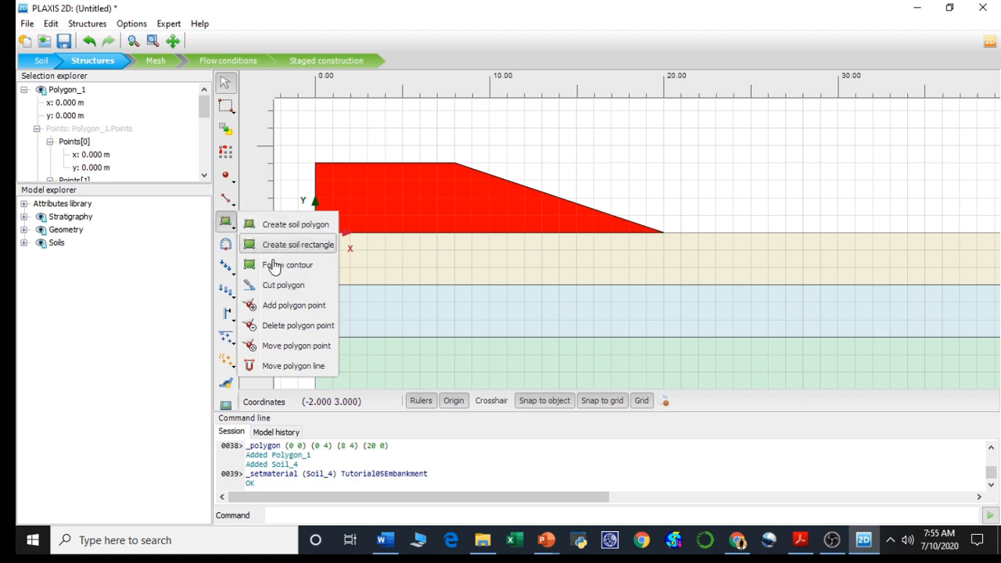
{"action": "left_click", "coordinate": [280, 287]}
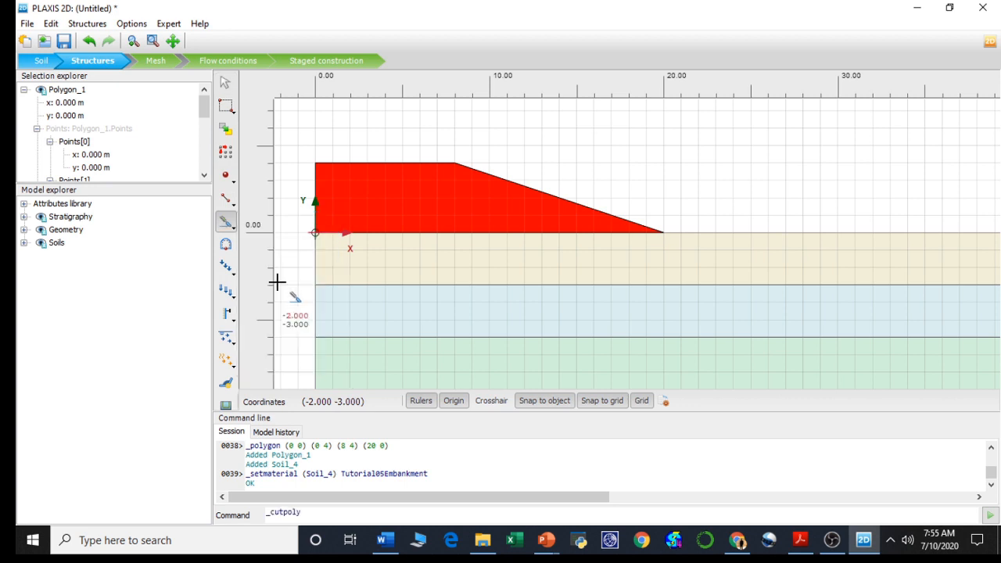
{"action": "left_click", "coordinate": [315, 200]}
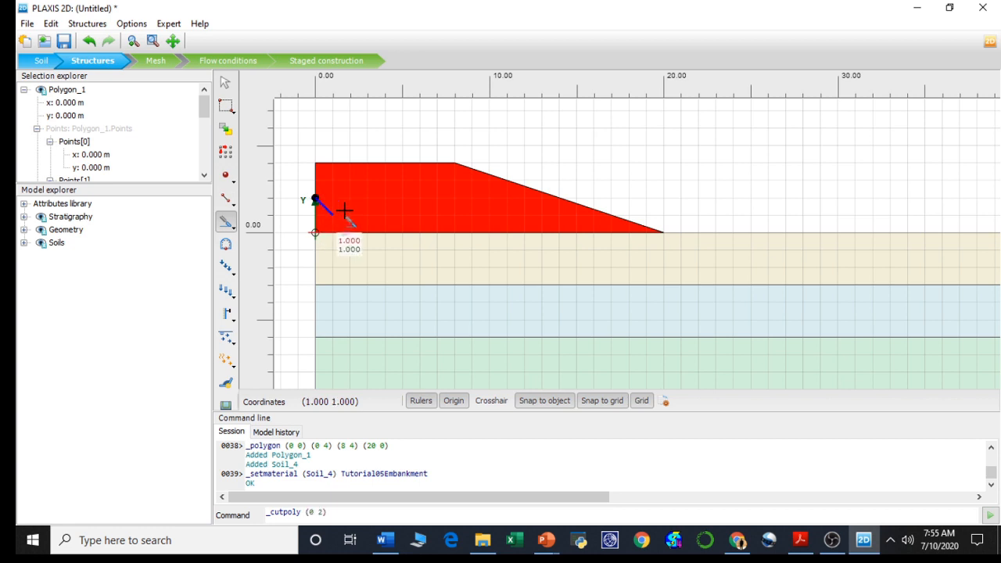
{"action": "left_click", "coordinate": [557, 200]}
{"action": "right_click", "coordinate": [558, 199]}
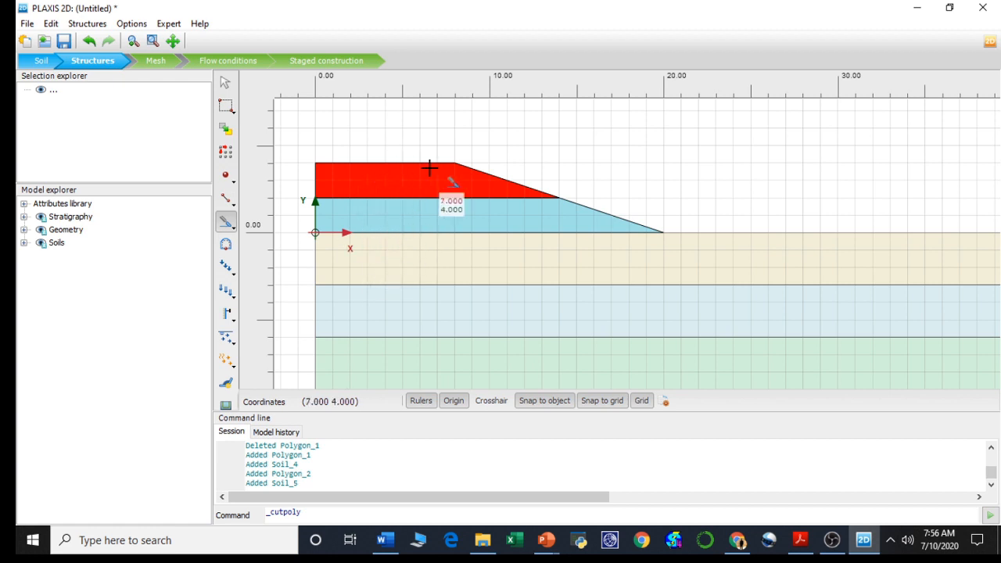
{"action": "scroll", "coordinate": [451, 219], "scroll_direction": "down", "scroll_amount": 1}
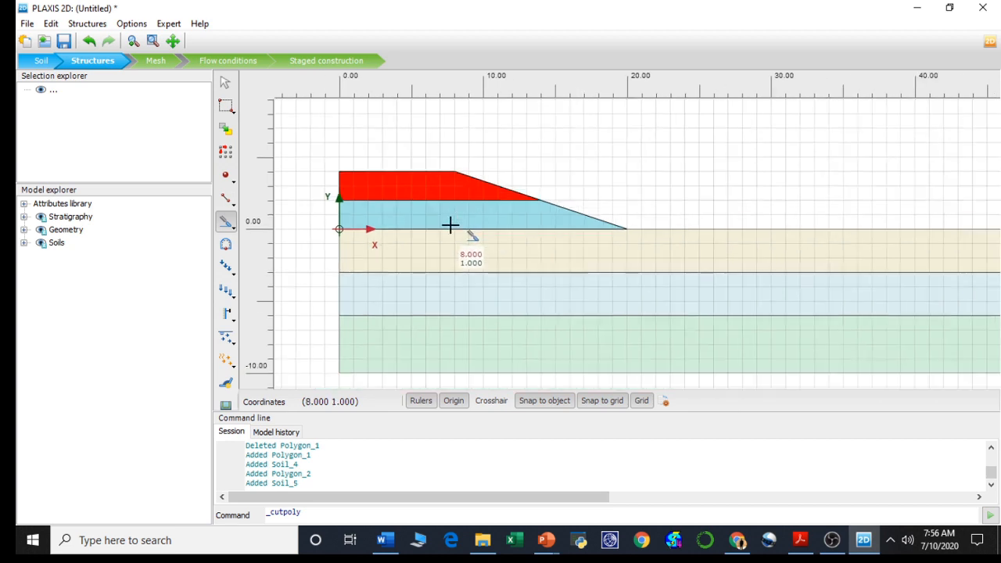
- Create a vertical drain line beneath the embankment from the point (1, 0) to the point (1, -6)
{"action": "scroll", "coordinate": [537, 251], "scroll_direction": "down", "scroll_amount": 1}
{"action": "left_click_drag", "start_coordinate": [594, 275], "coordinate": [527, 254]}
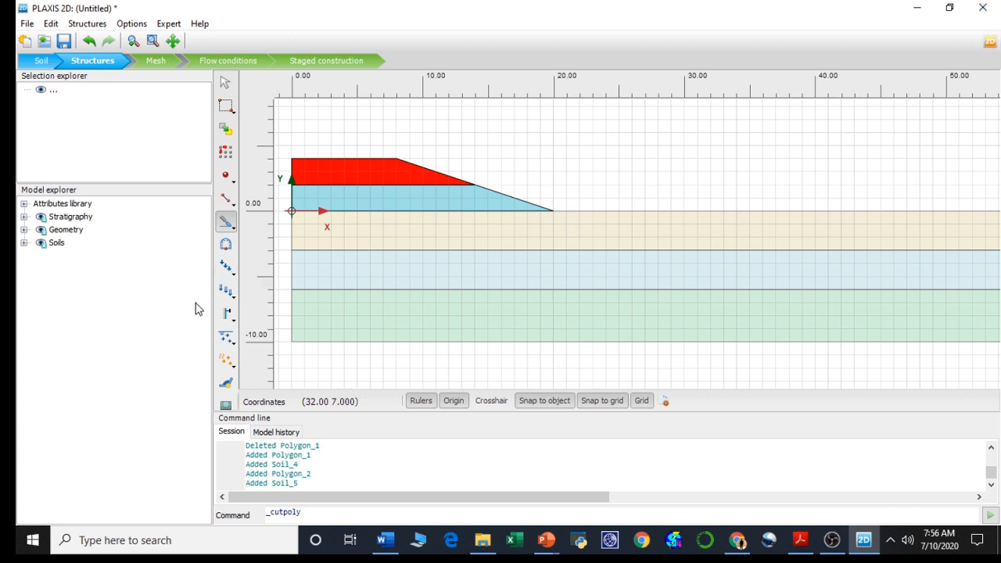
{"action": "left_click", "coordinate": [225, 292]}
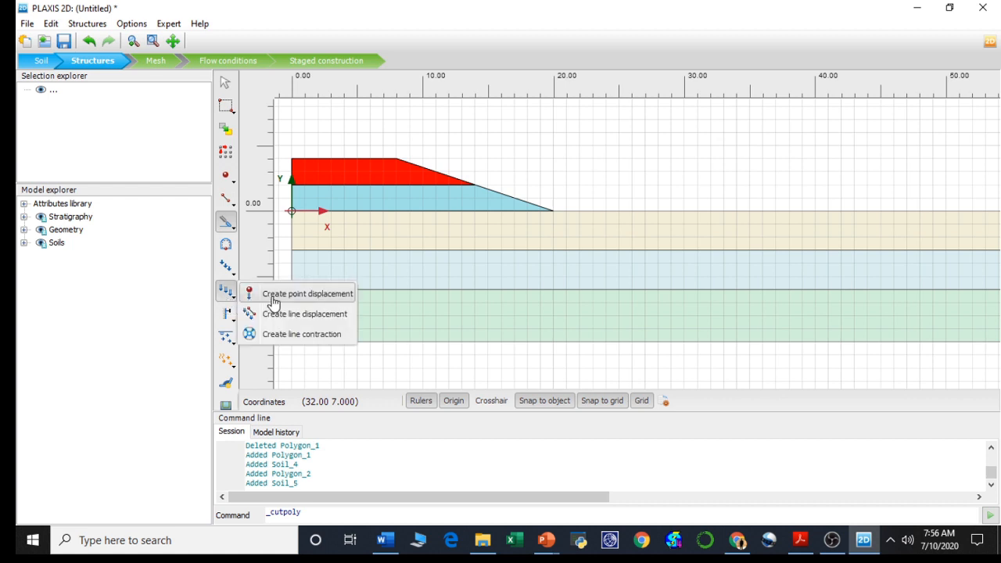
{"action": "left_click", "coordinate": [225, 314]}
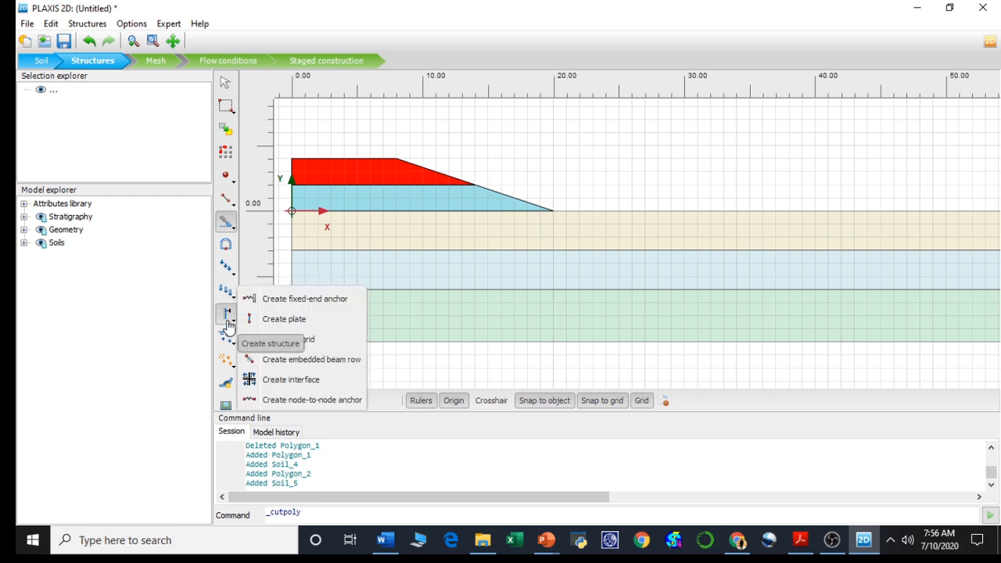
{"action": "left_click", "coordinate": [225, 337]}
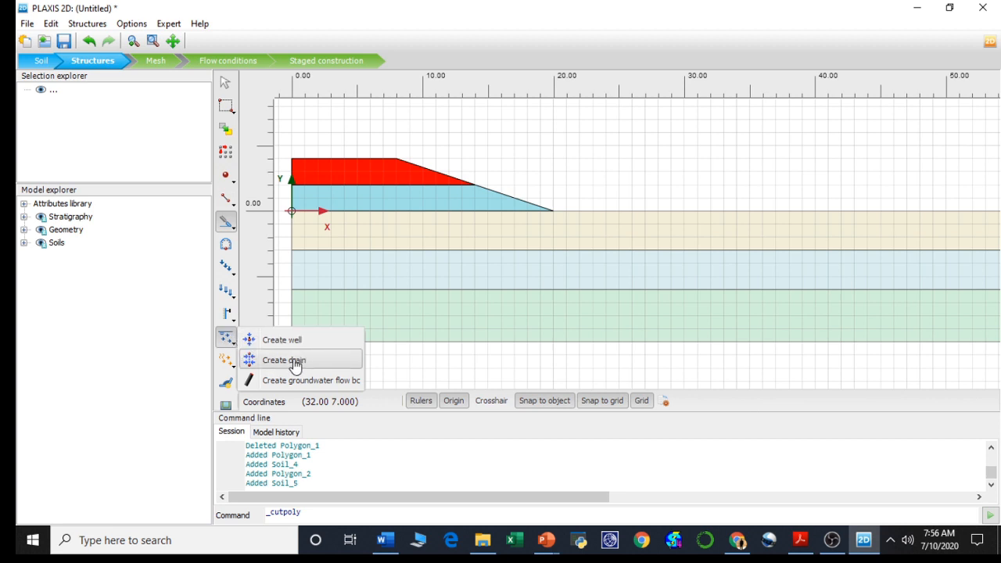
{"action": "left_click", "coordinate": [295, 360]}
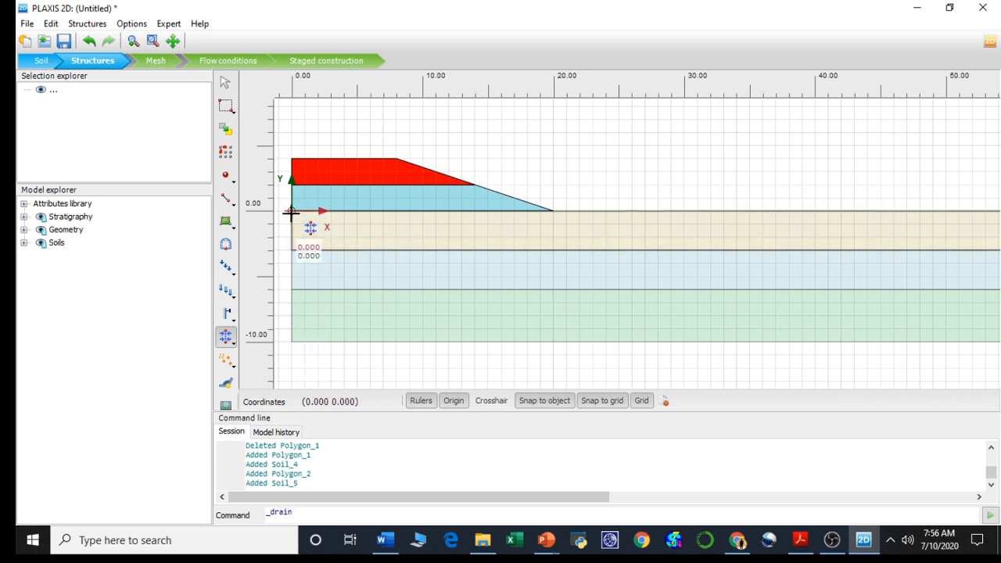
{"action": "left_click", "coordinate": [290, 211]}
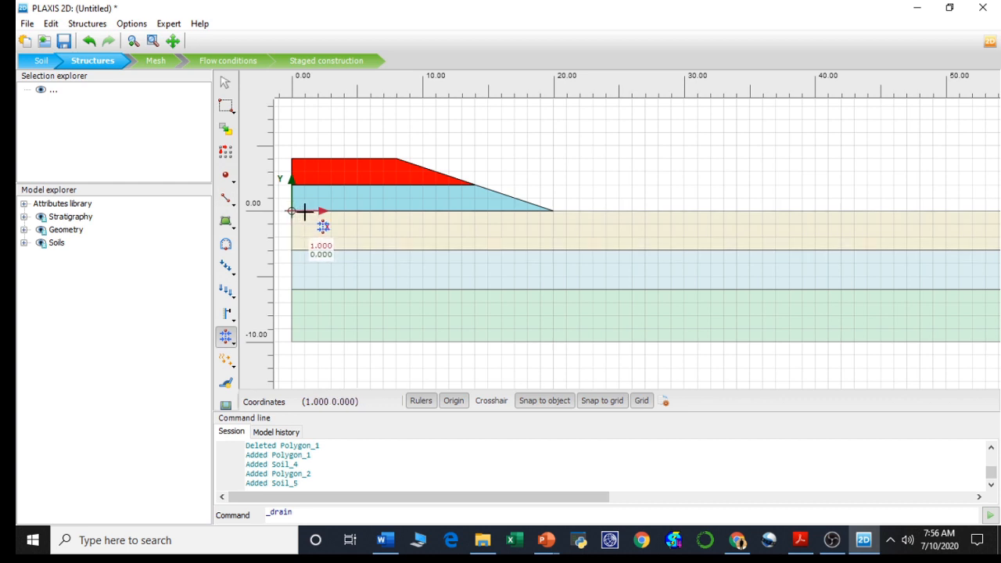
{"action": "left_click", "coordinate": [305, 211]}
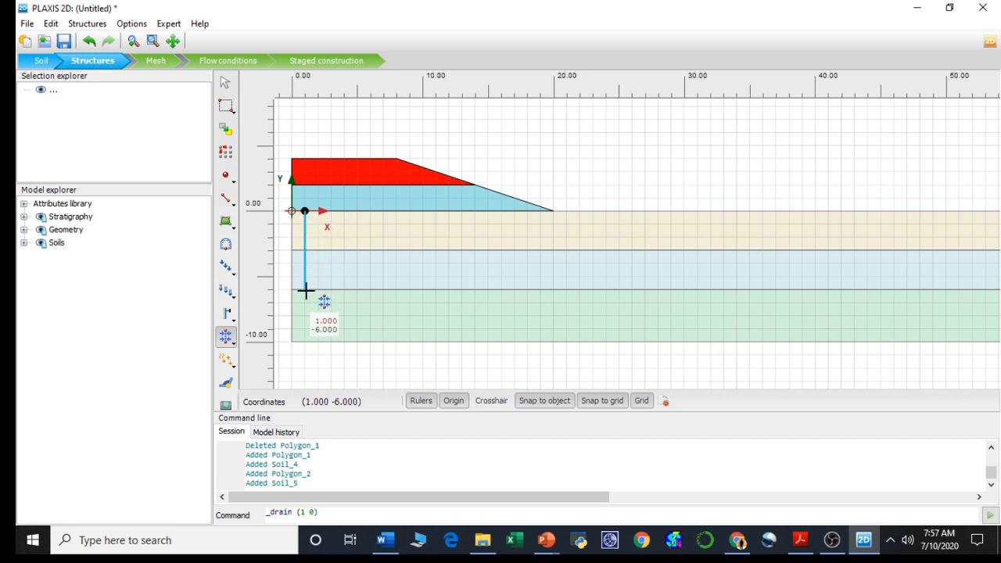
{"action": "left_click", "coordinate": [305, 290]}
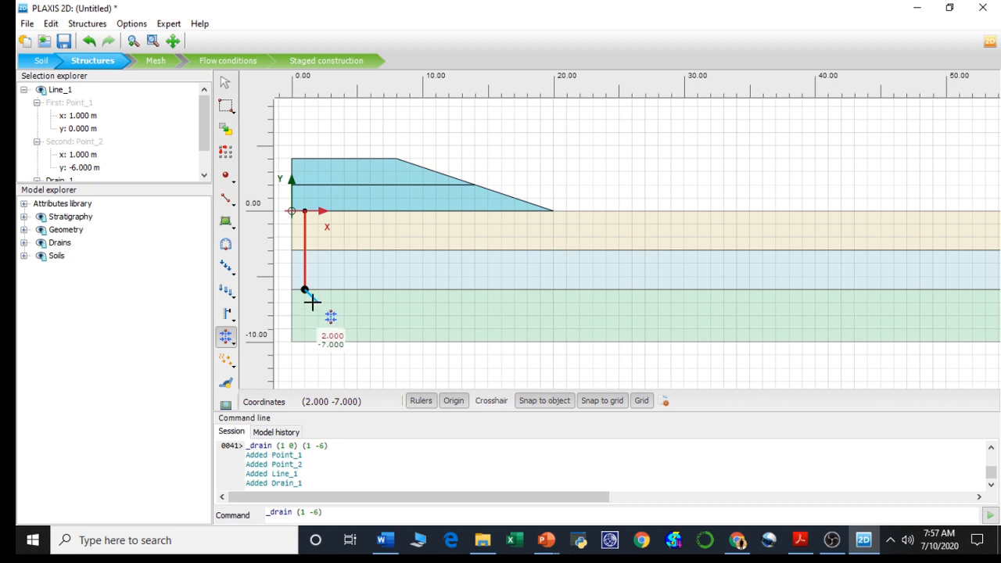
{"action": "right_click", "coordinate": [310, 298]}
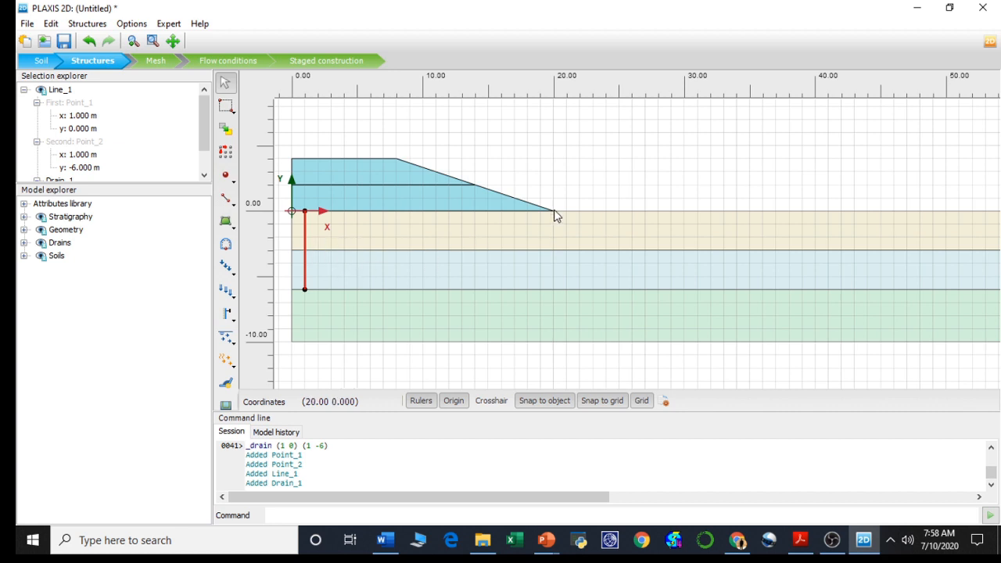
- Array the drain line rectangularly as 1D in the x direction, with 10 columns spaced 2 m apart
{"action": "left_click", "coordinate": [226, 152]}
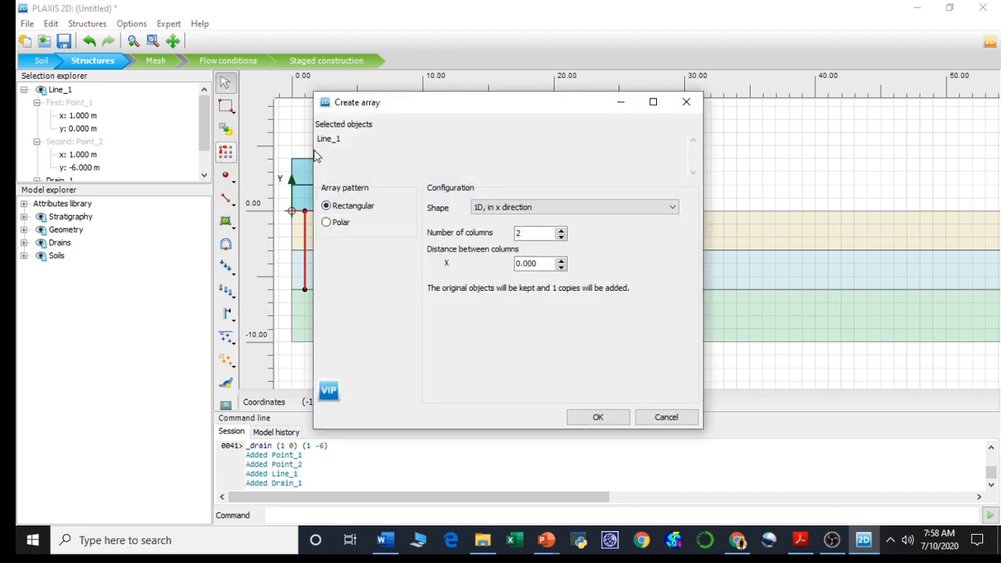
{"action": "left_click_drag", "start_coordinate": [316, 156], "coordinate": [371, 156]}
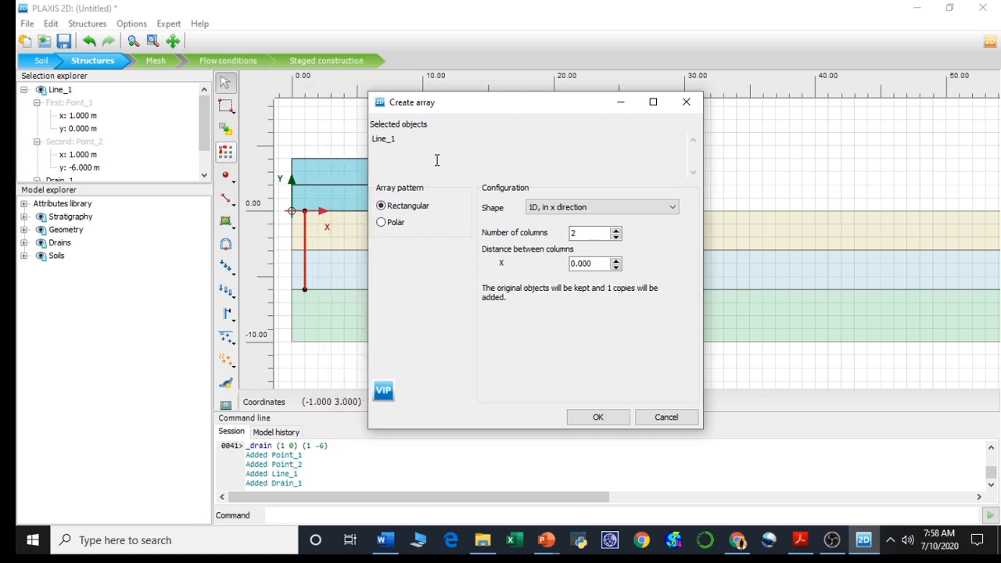
{"action": "double_click", "coordinate": [591, 232]}
{"action": "type", "text": "10"}
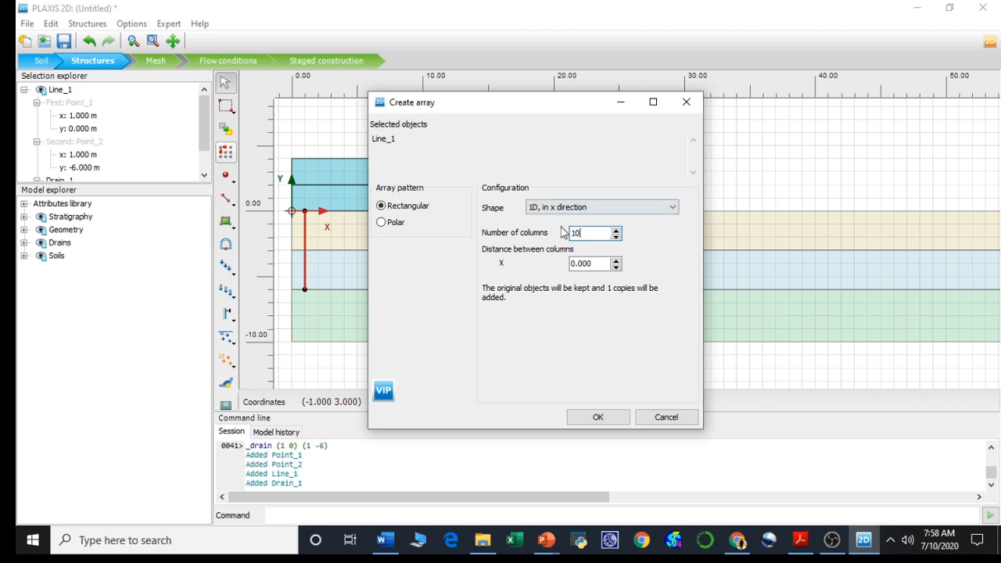
{"action": "left_click", "coordinate": [598, 264]}
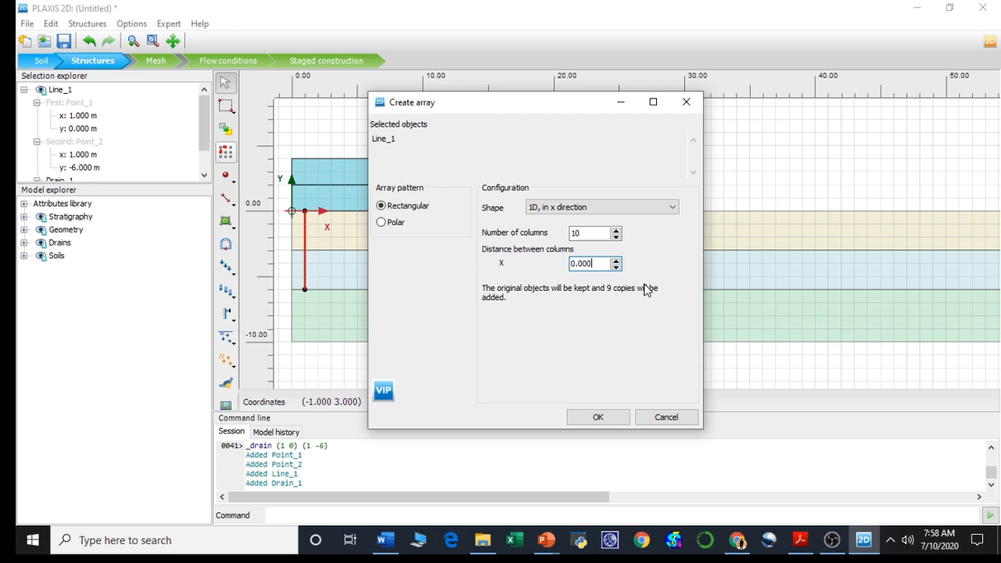
{"action": "double_click", "coordinate": [597, 265]}
{"action": "type", "text": "2"}
{"action": "left_click", "coordinate": [613, 421]}
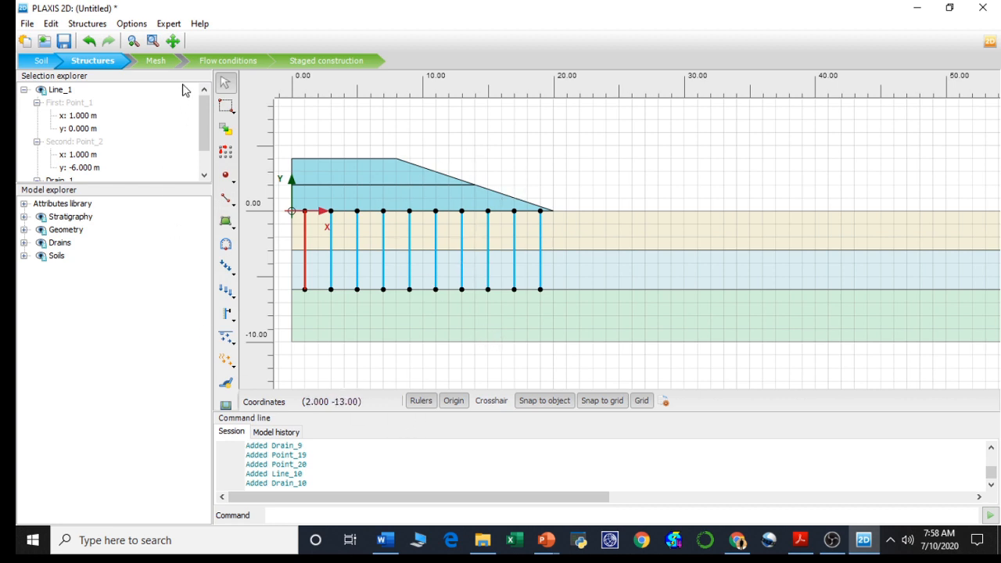
- Switch to Mesh mode and generate the mesh with Fine element distribution and enhanced mesh refinements
{"action": "left_click", "coordinate": [155, 61]}
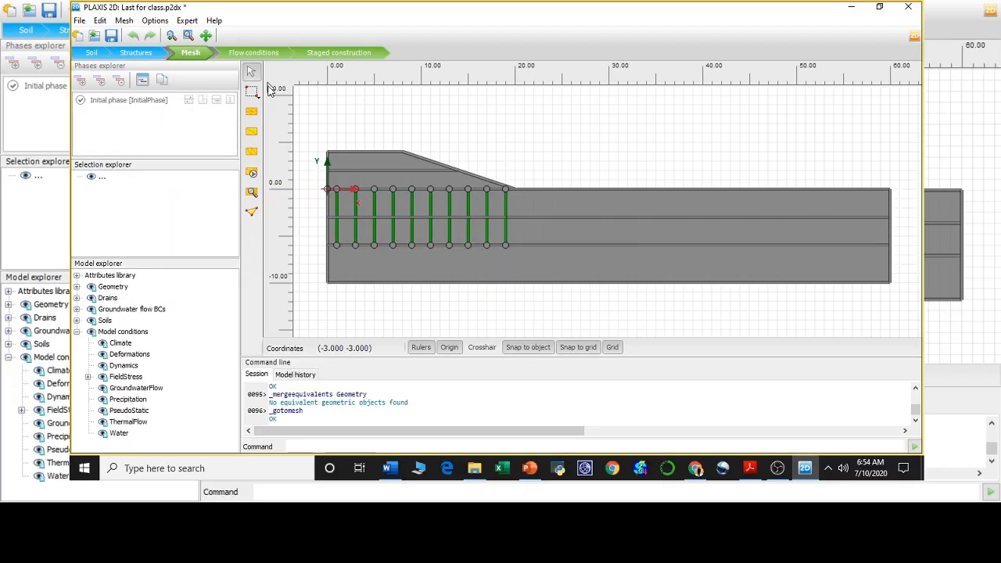
{"action": "left_click", "coordinate": [254, 173]}
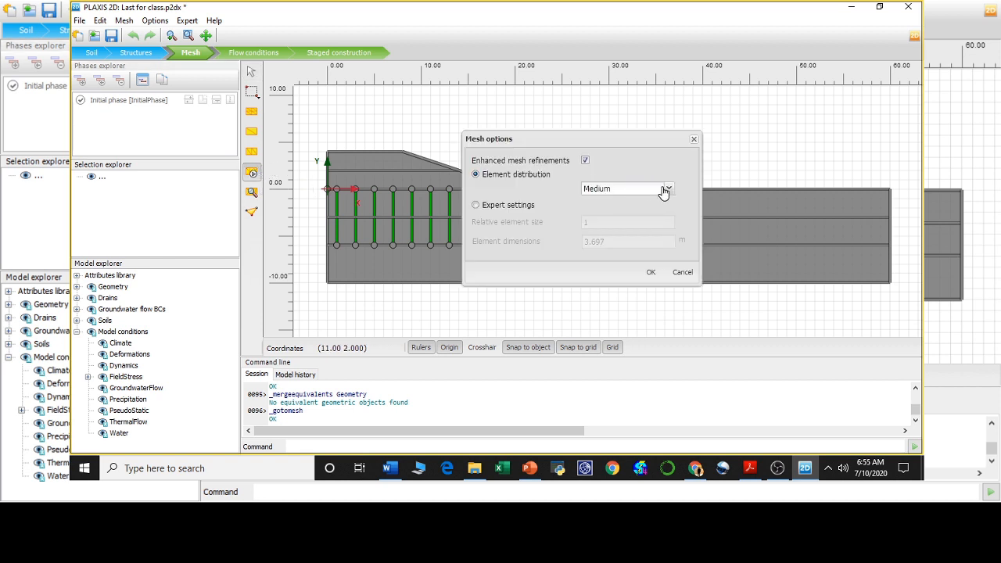
{"action": "left_click", "coordinate": [665, 191]}
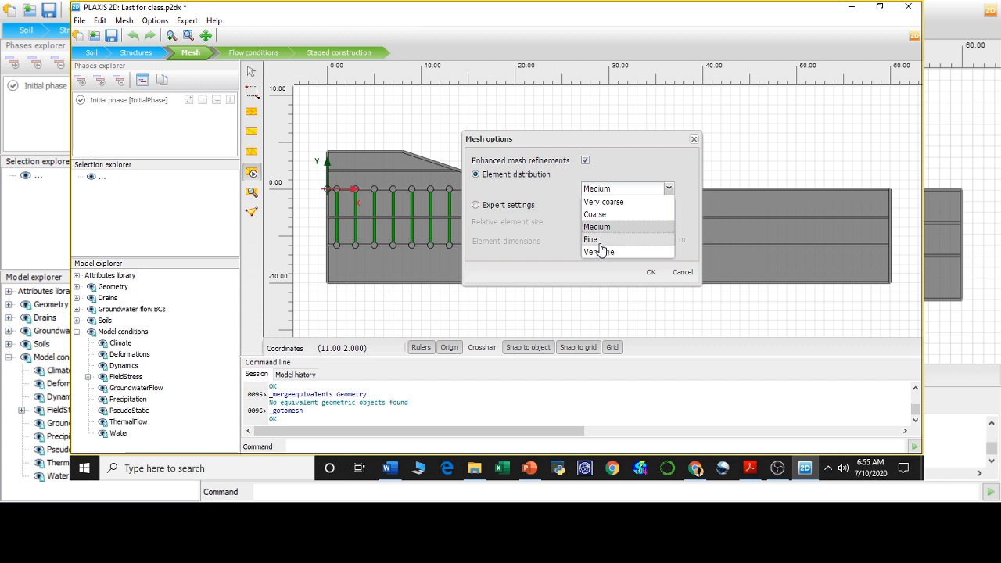
{"action": "left_click", "coordinate": [598, 240]}
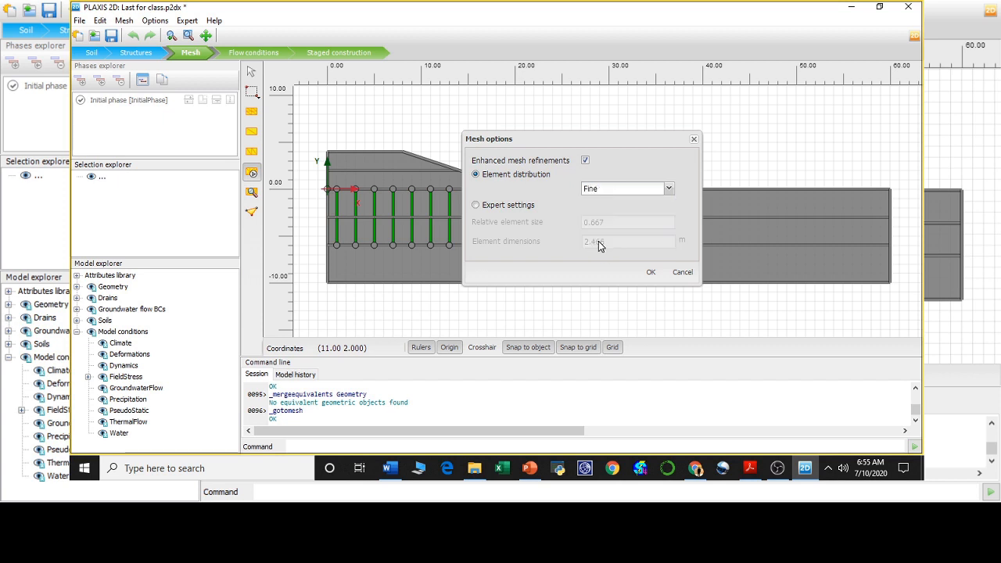
{"action": "left_click", "coordinate": [650, 272]}
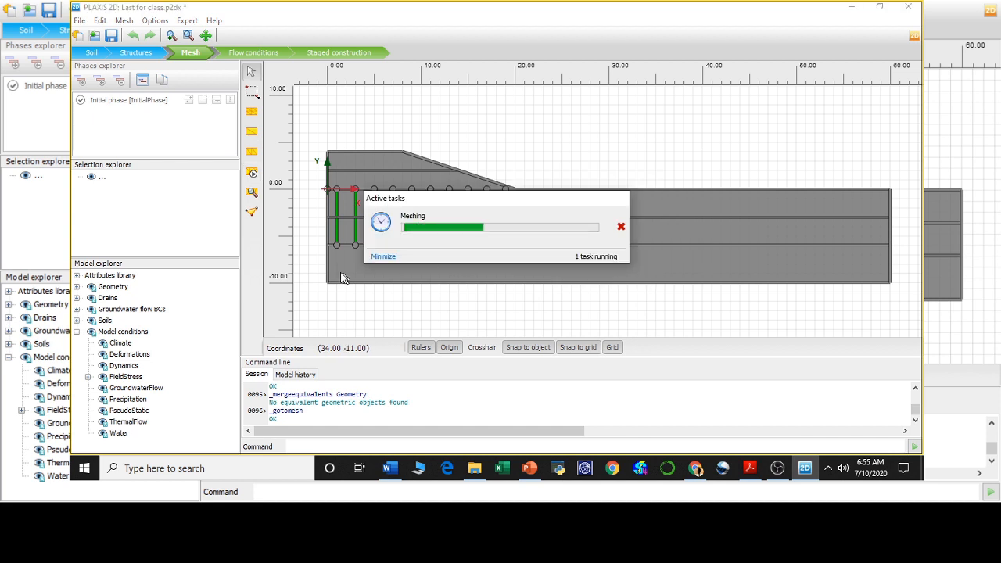
- Start selecting points for curves and add the node closest to the embankment toe at (20, 0)
{"action": "left_click", "coordinate": [251, 213]}
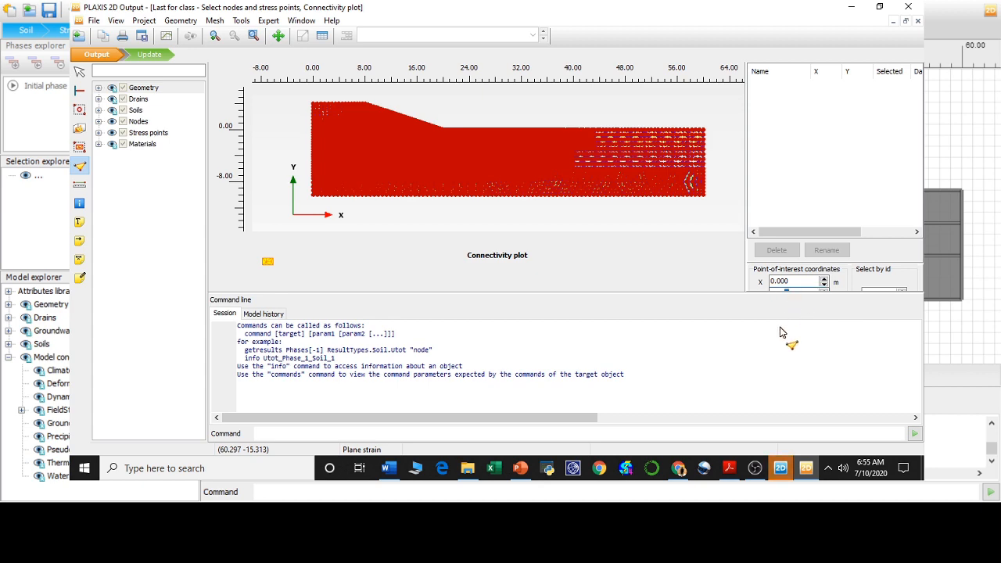
{"action": "left_click_drag", "start_coordinate": [806, 293], "coordinate": [747, 296]}
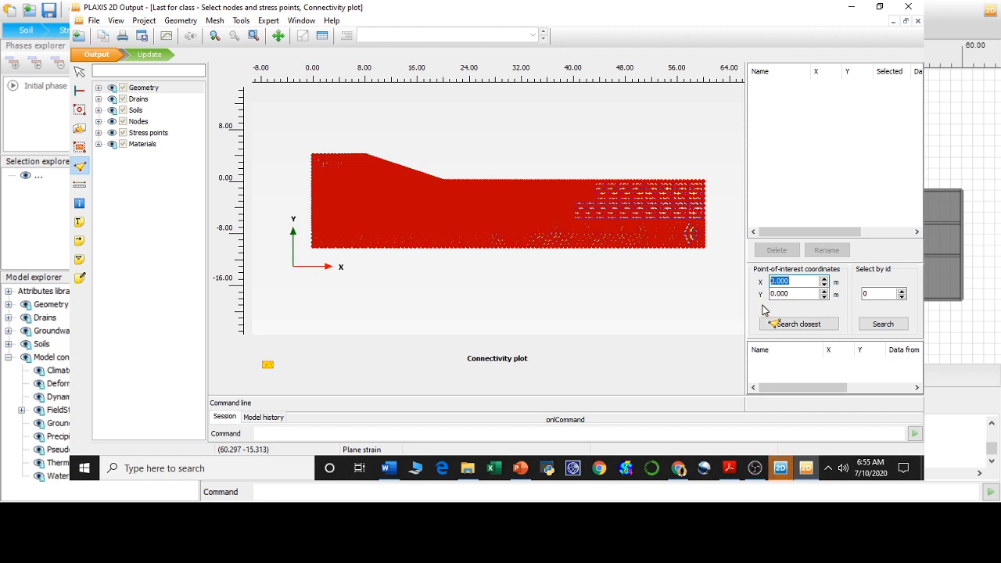
{"action": "type", "text": "20"}
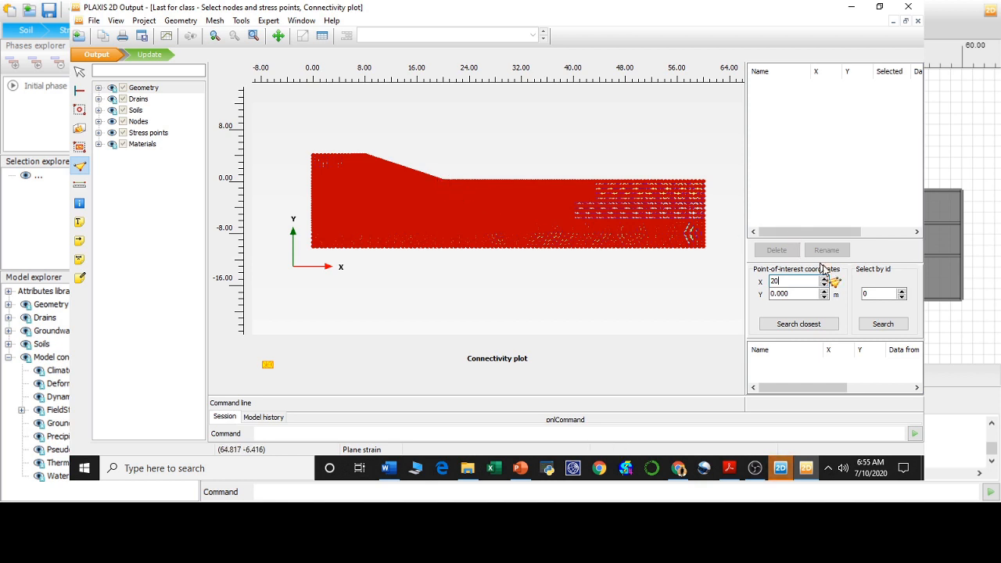
{"action": "left_click", "coordinate": [794, 327]}
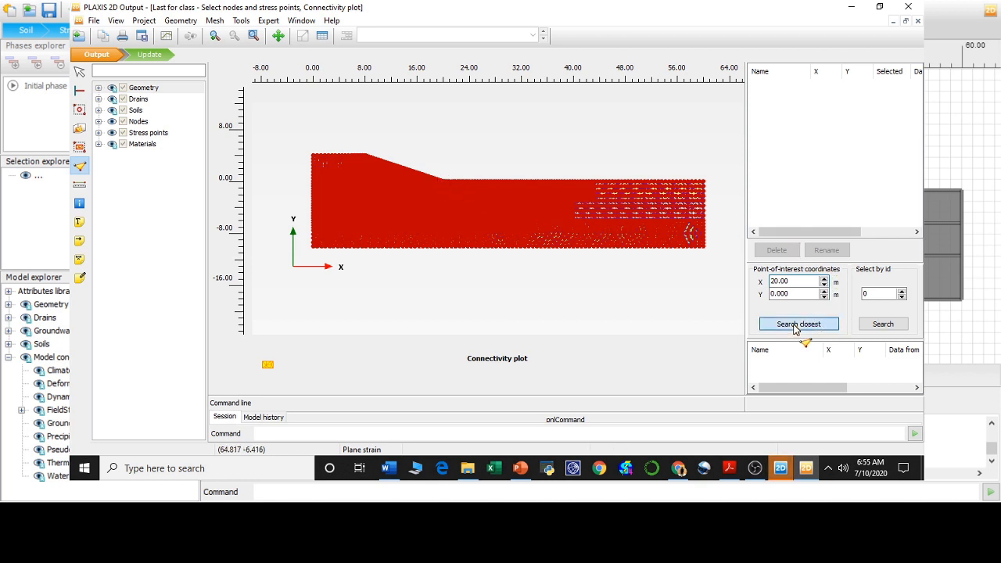
{"action": "left_click", "coordinate": [755, 364]}
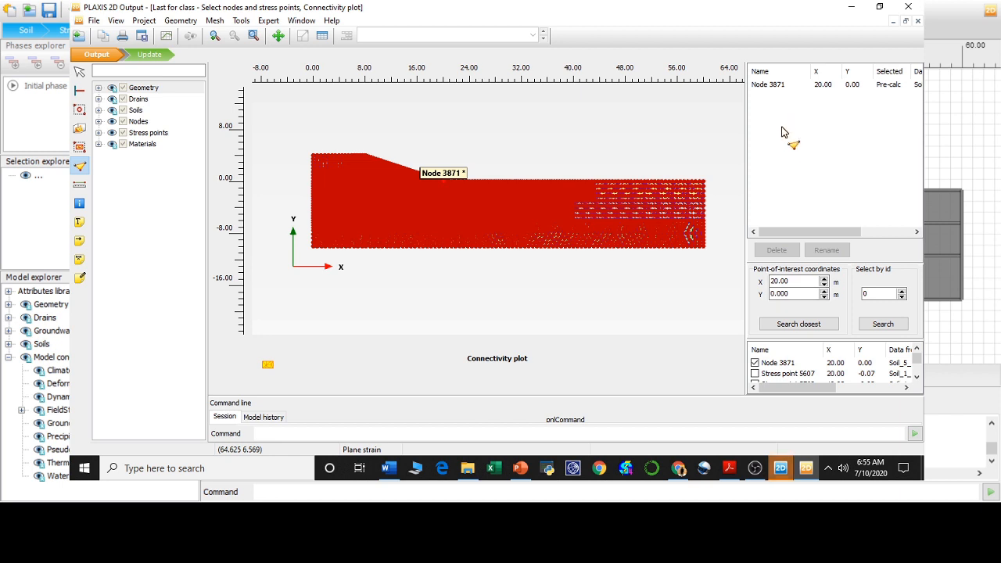
{"action": "left_click", "coordinate": [821, 84]}
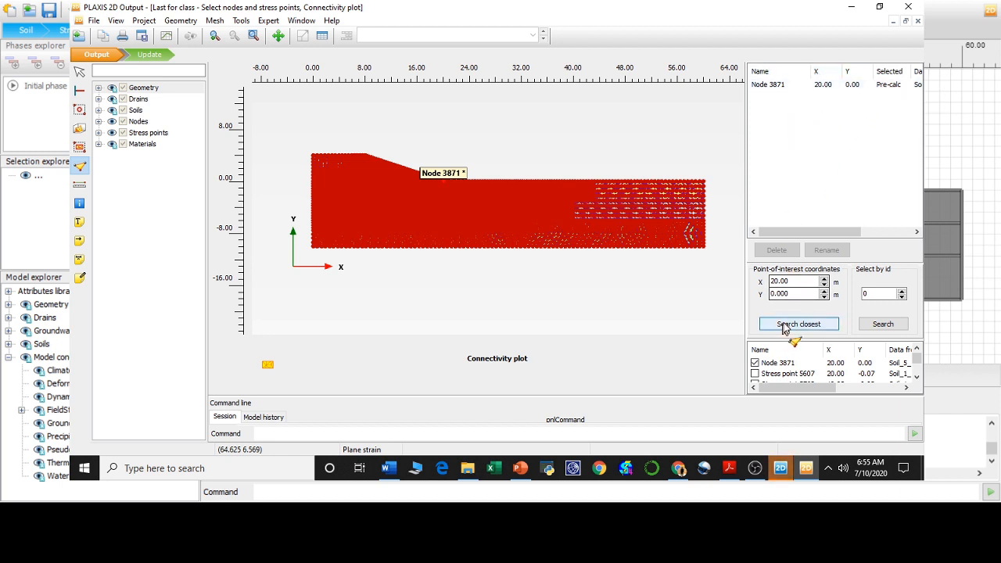
- Add the node closest to (0.25, -3) as a second curve point and update the selection back to the input model
{"action": "left_click_drag", "start_coordinate": [794, 281], "coordinate": [756, 277]}
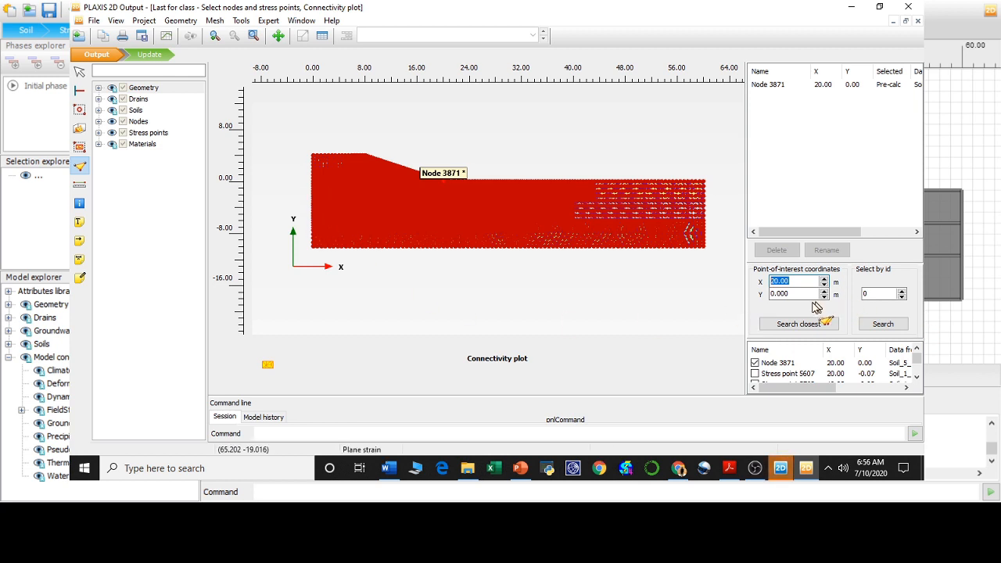
{"action": "type", "text": "0.25"}
{"action": "double_click", "coordinate": [806, 293]}
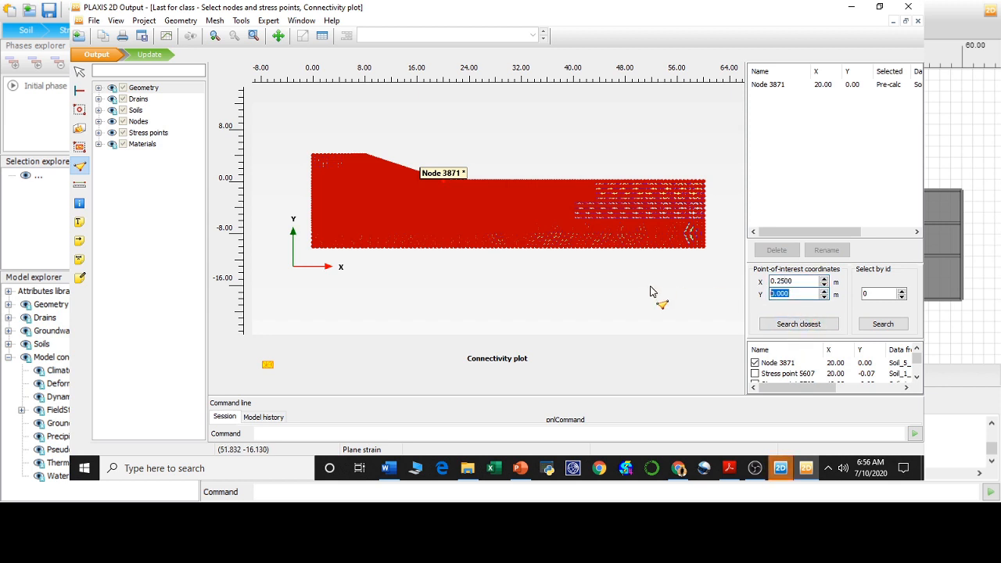
{"action": "type", "text": "-3"}
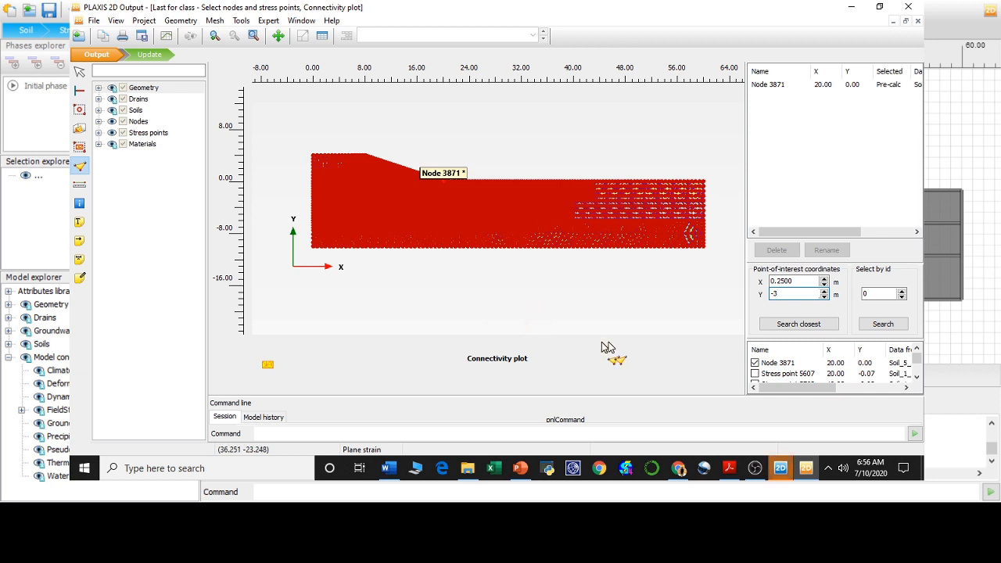
{"action": "left_click", "coordinate": [831, 327]}
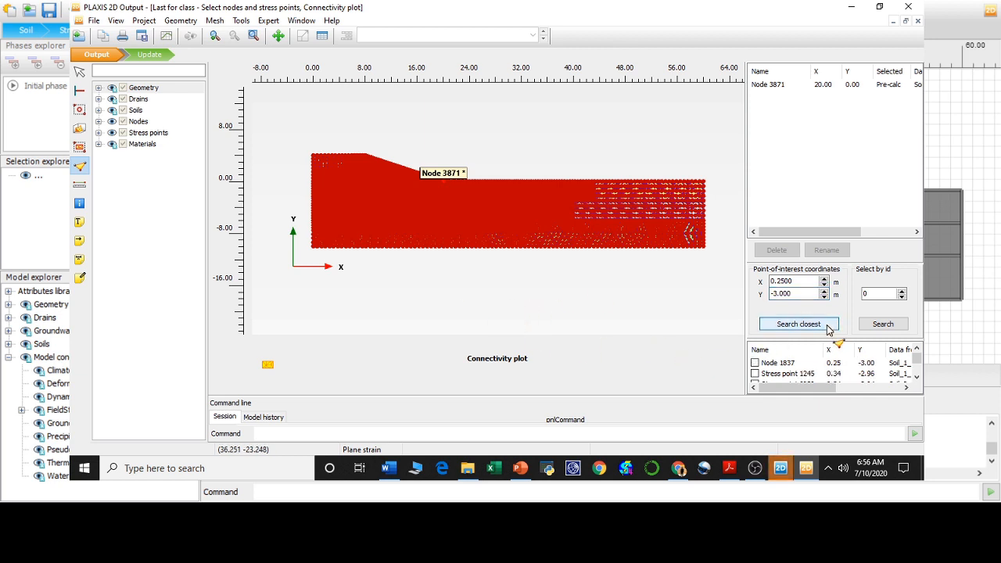
{"action": "left_click", "coordinate": [756, 363]}
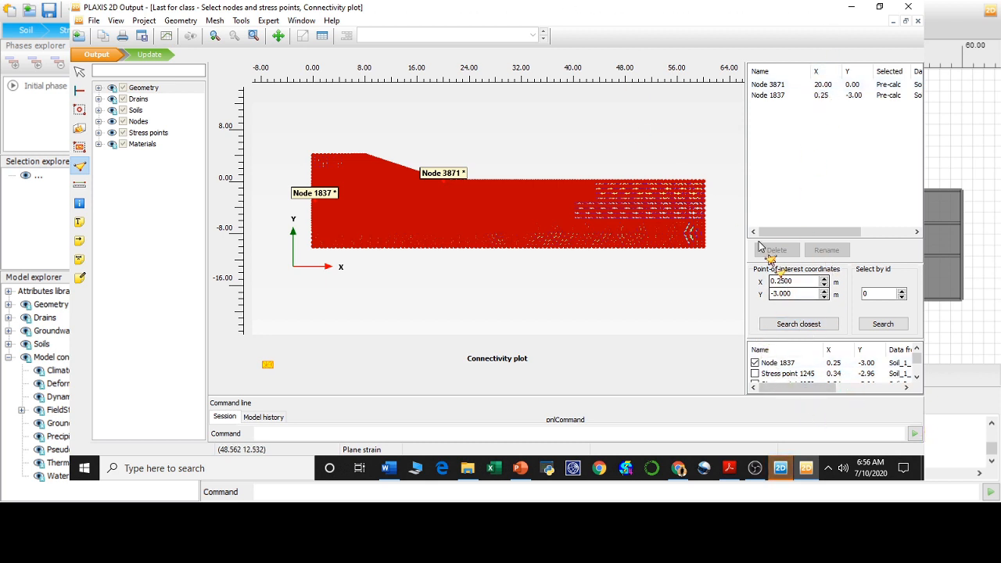
{"action": "left_click", "coordinate": [164, 55]}
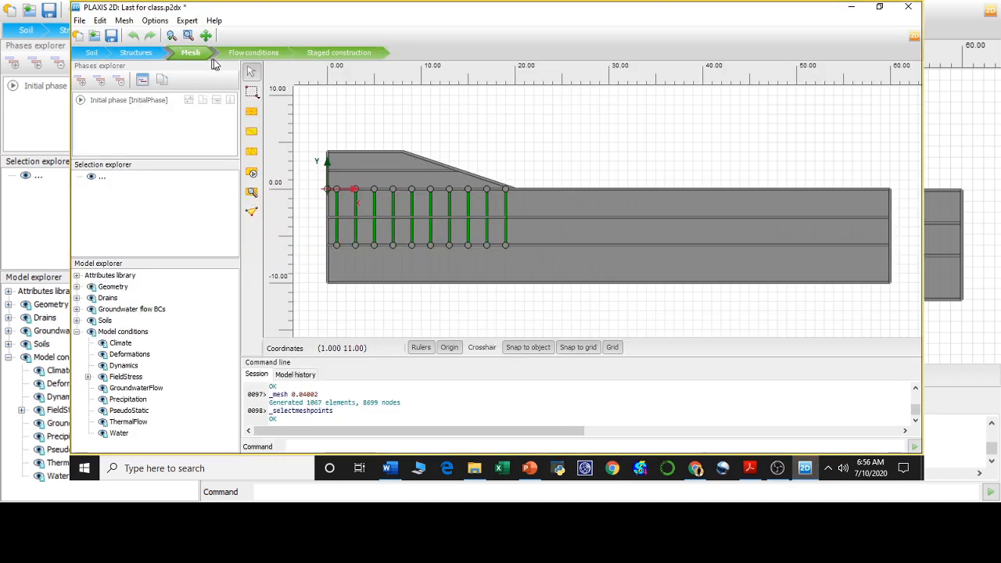
- Switch to Flow conditions and define the initial phase's groundwater flow boundaries with BoundaryXMin Closed and BoundaryXMax Open
{"action": "left_click", "coordinate": [254, 53]}
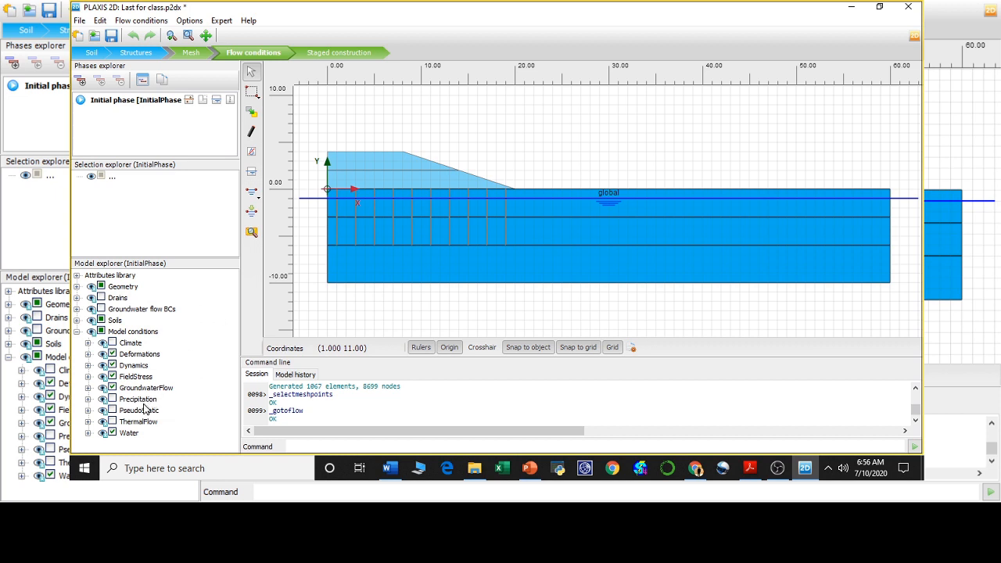
{"action": "left_click", "coordinate": [112, 432]}
{"action": "left_click", "coordinate": [89, 389]}
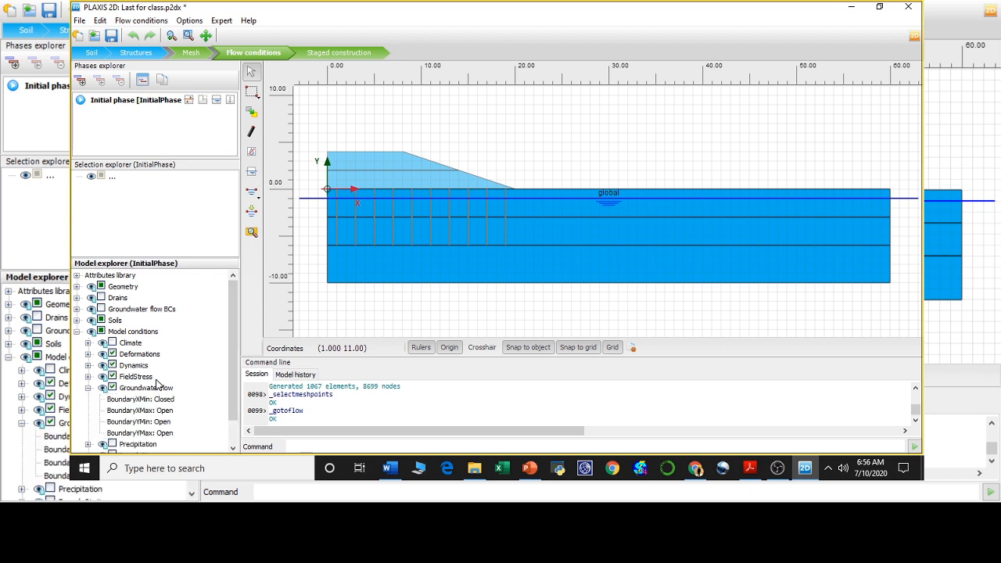
{"action": "scroll", "coordinate": [94, 391], "scroll_direction": "down", "scroll_amount": 1}
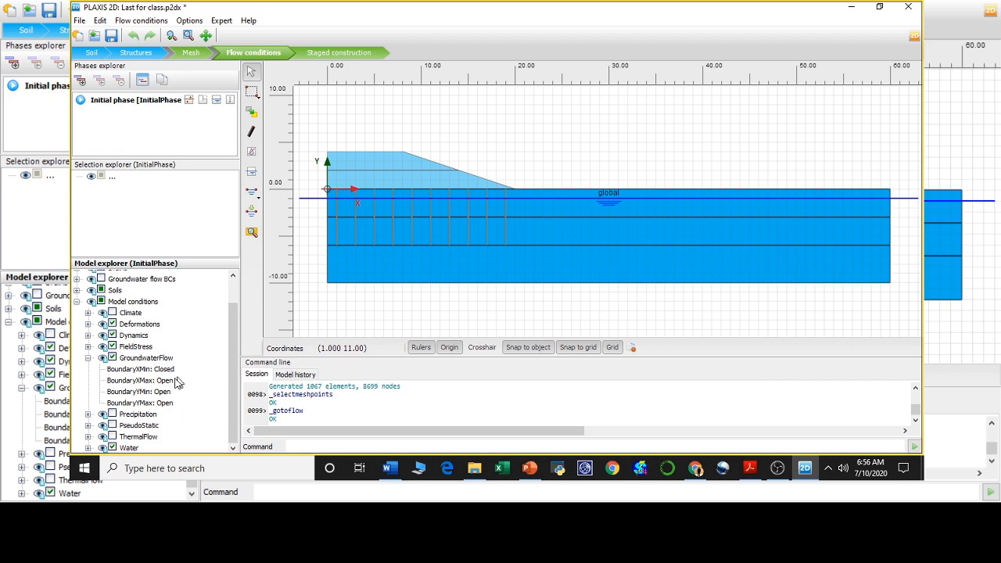
{"action": "left_click", "coordinate": [166, 370]}
{"action": "left_click", "coordinate": [165, 373]}
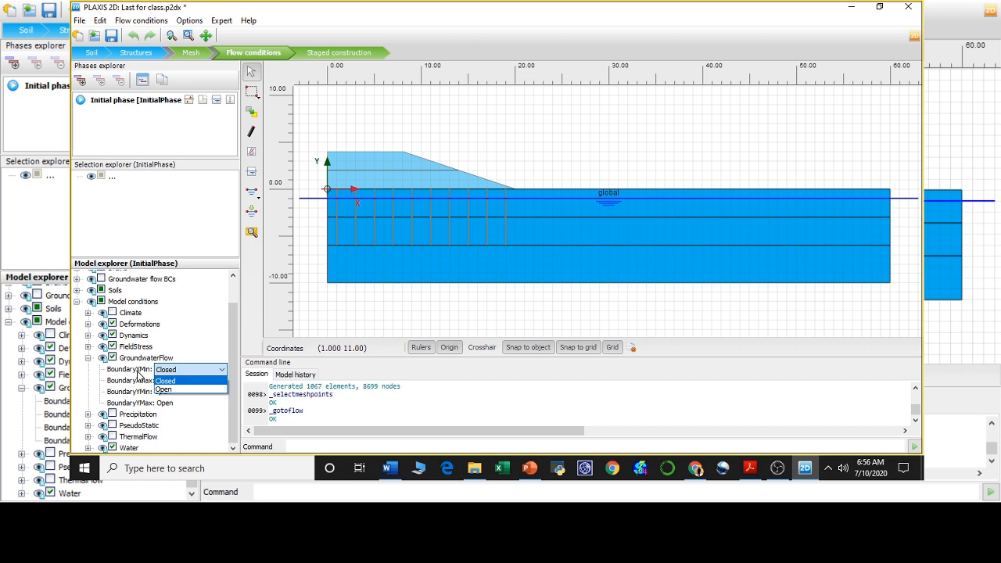
{"action": "left_click", "coordinate": [171, 382]}
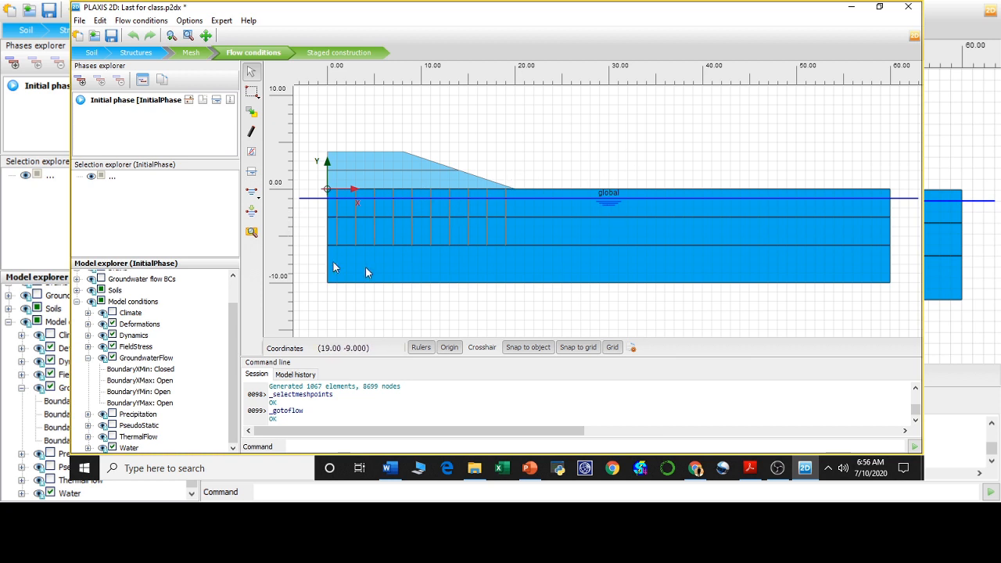
{"action": "left_click", "coordinate": [167, 381]}
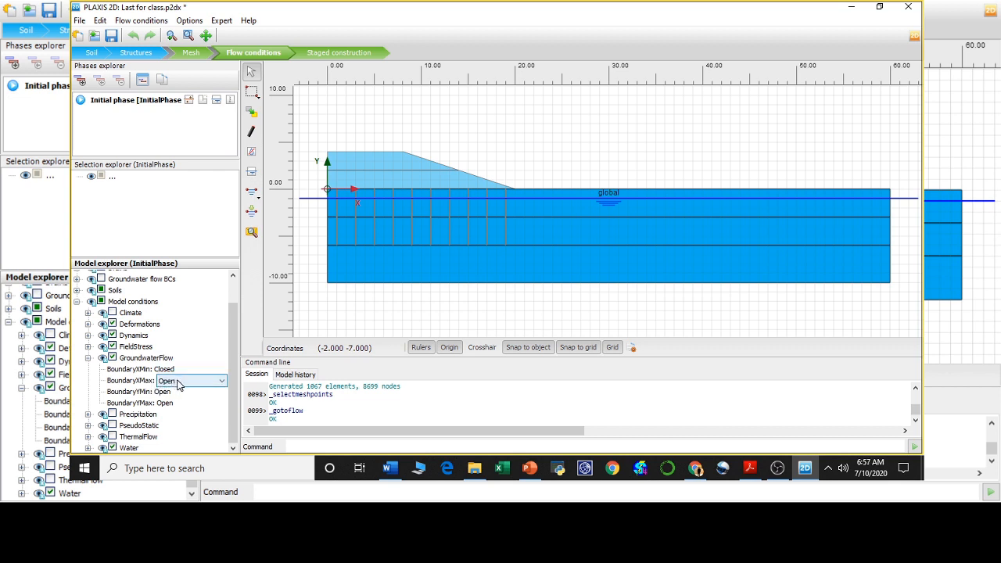
{"action": "left_click", "coordinate": [178, 383]}
{"action": "left_click", "coordinate": [167, 392]}
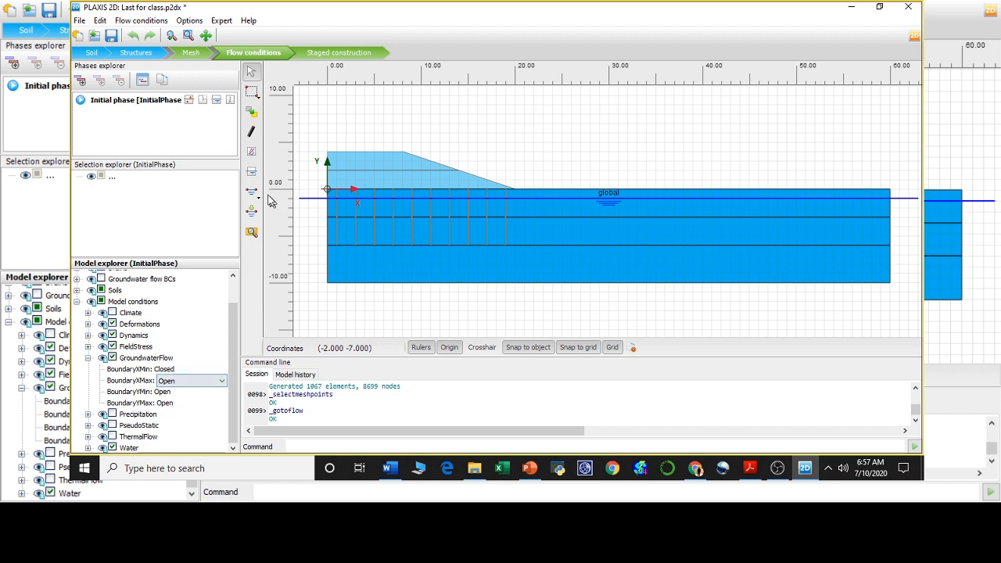
- Switch to Staged construction and accept the initial phase with K0 procedure calculation and Staged construction loading
{"action": "left_click", "coordinate": [334, 53]}
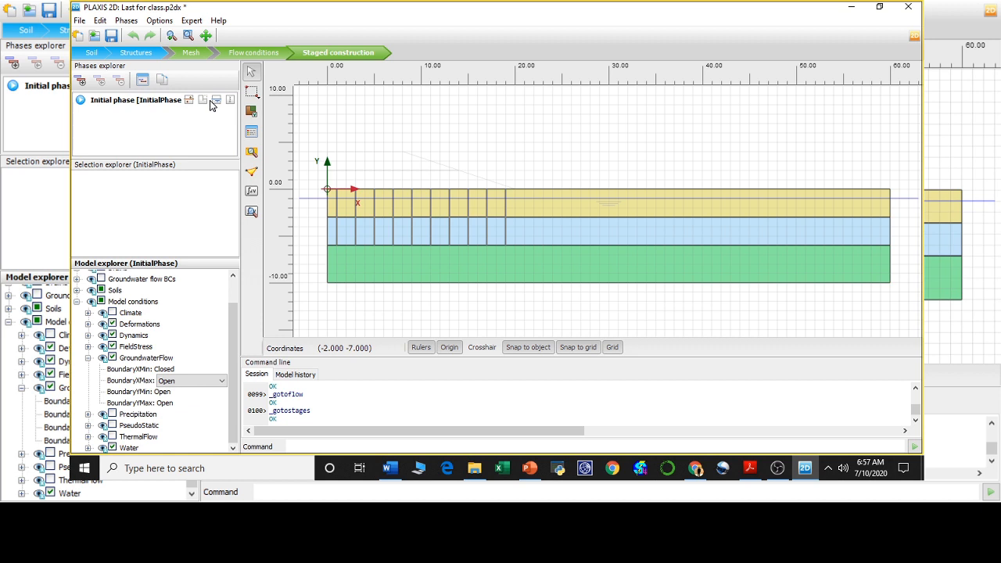
{"action": "double_click", "coordinate": [104, 102]}
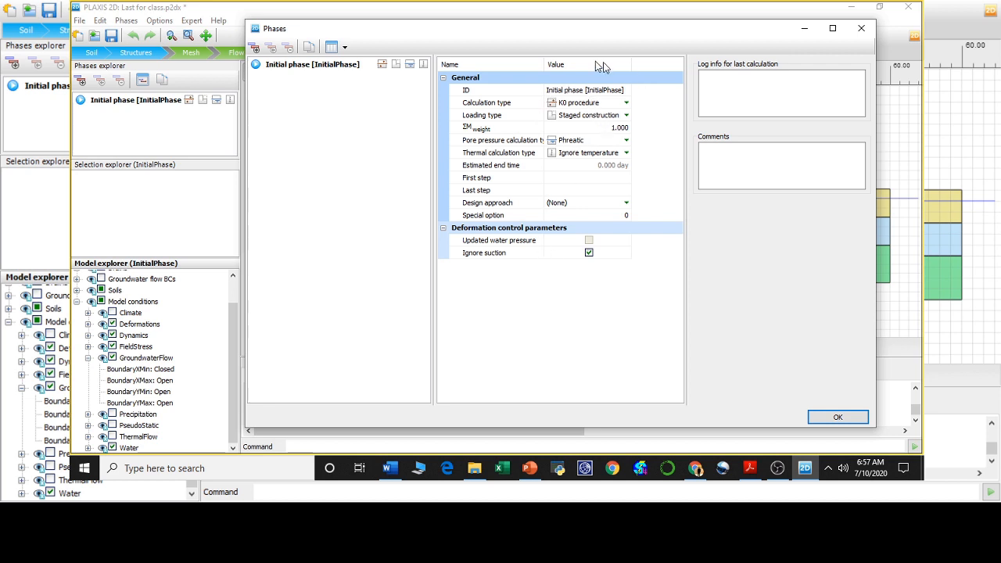
{"action": "left_click", "coordinate": [581, 105]}
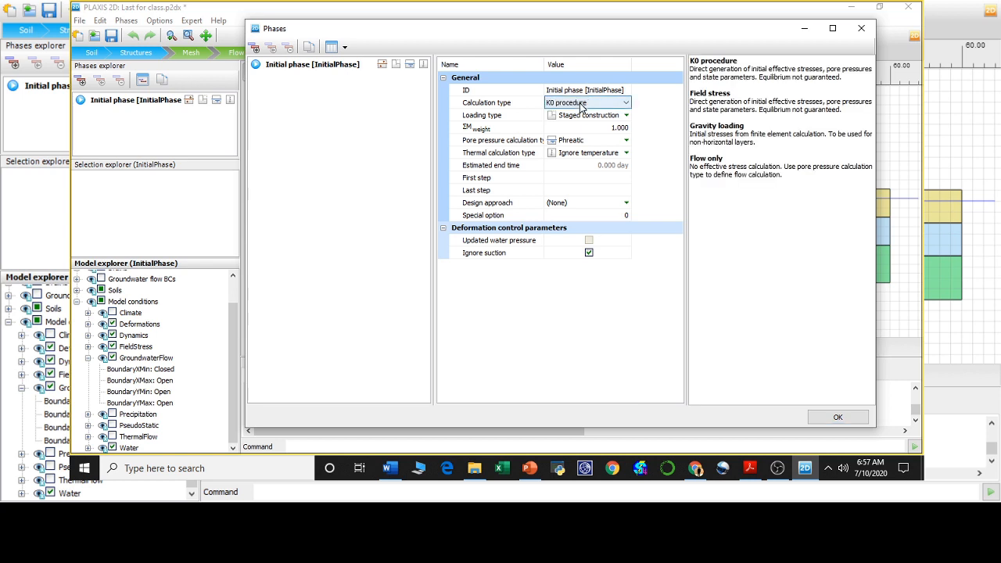
{"action": "left_click", "coordinate": [669, 133]}
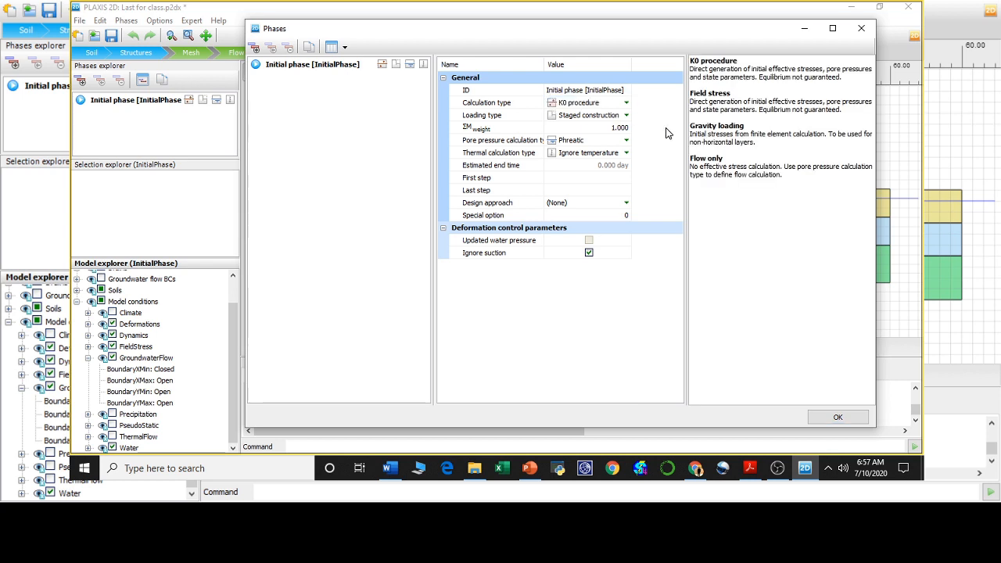
{"action": "left_click", "coordinate": [568, 117]}
{"action": "left_click", "coordinate": [569, 117]}
{"action": "left_click", "coordinate": [568, 120]}
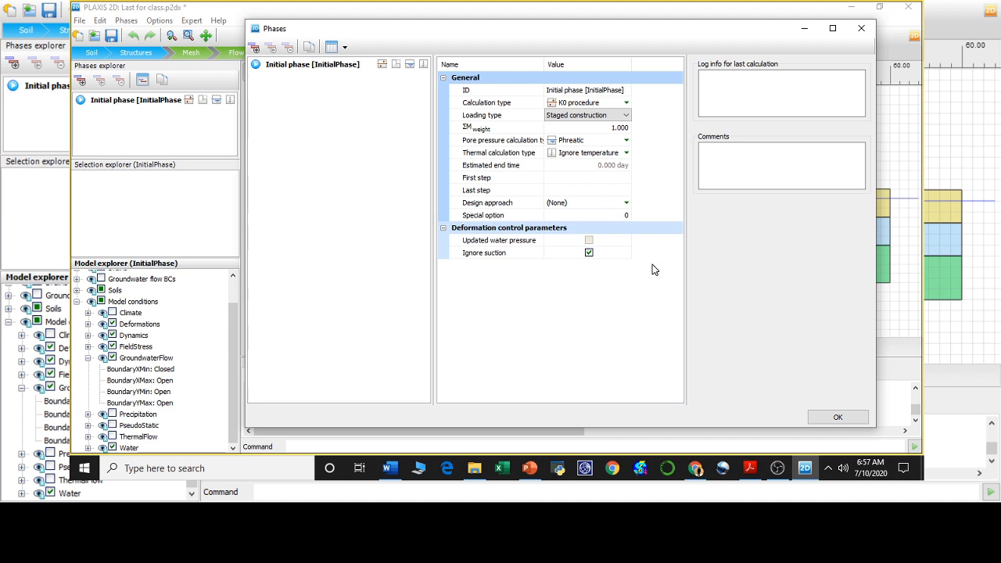
{"action": "left_click", "coordinate": [837, 418]}
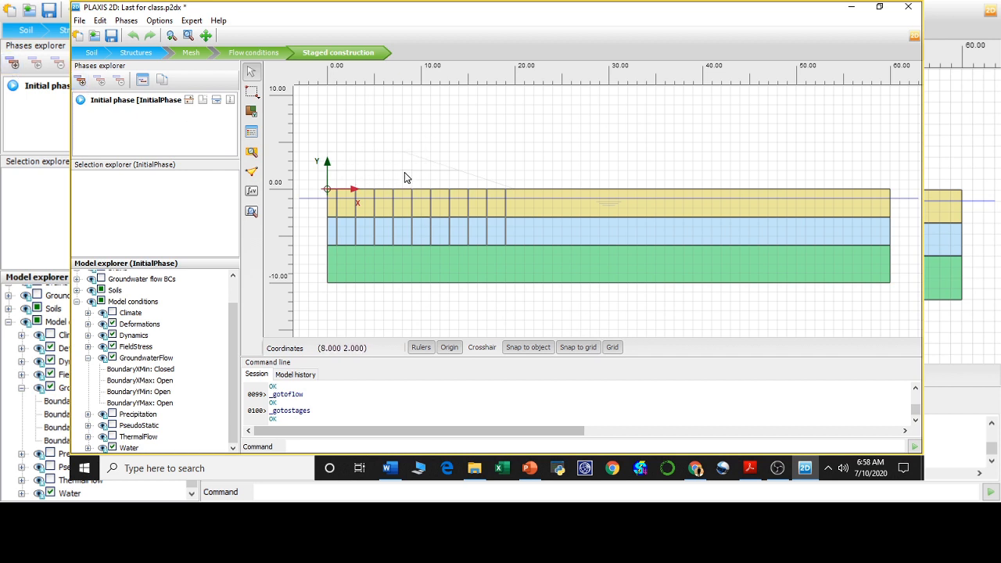
- Add a phase following the initial phase and activate the lower embankment layer in it
{"action": "left_click", "coordinate": [354, 180]}
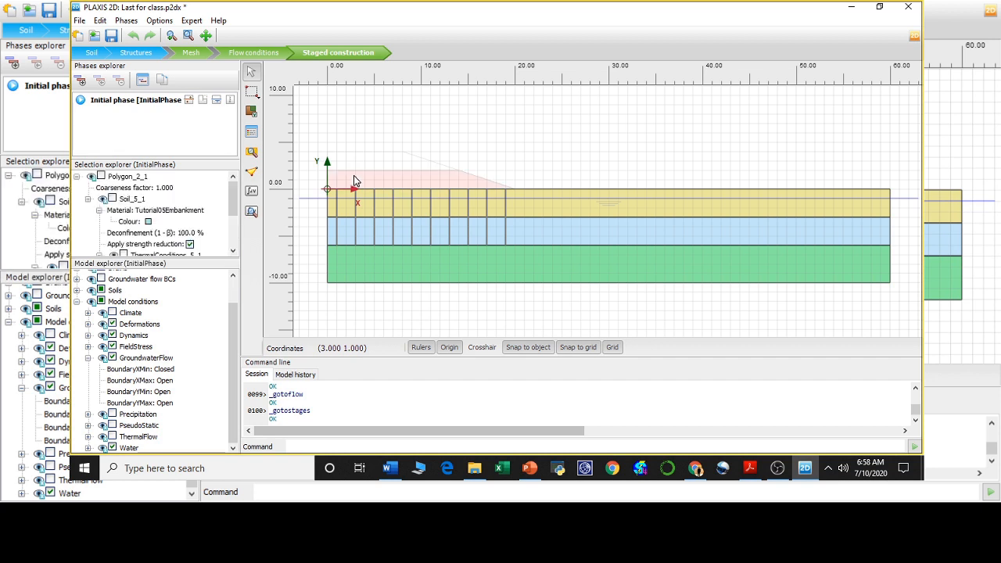
{"action": "left_click", "coordinate": [360, 166]}
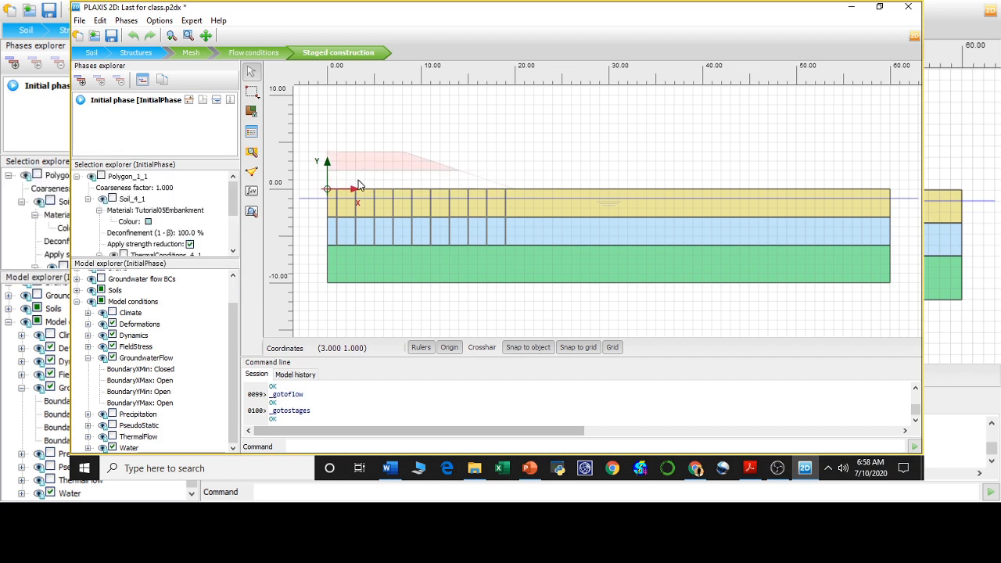
{"action": "left_click", "coordinate": [359, 187]}
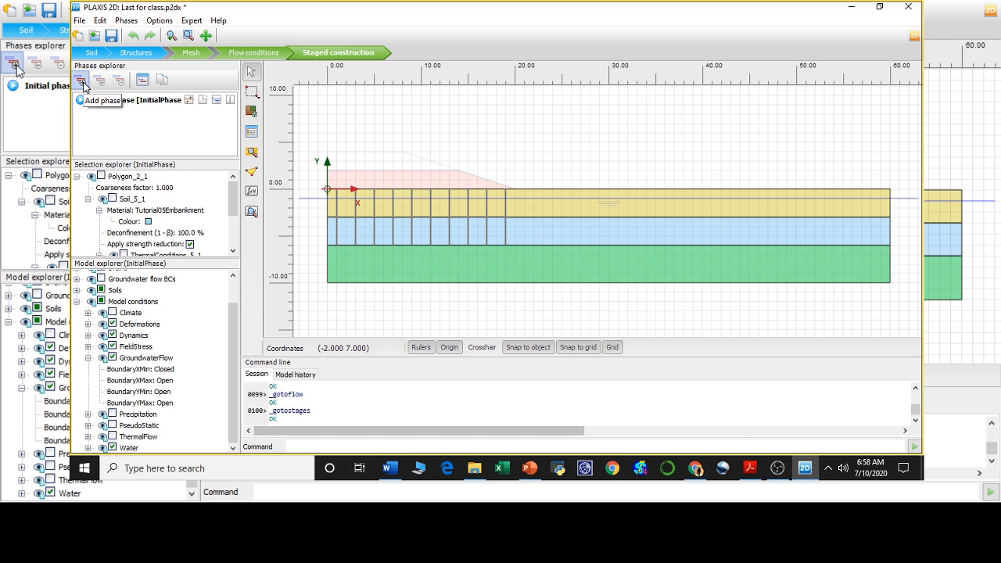
{"action": "left_click", "coordinate": [82, 81]}
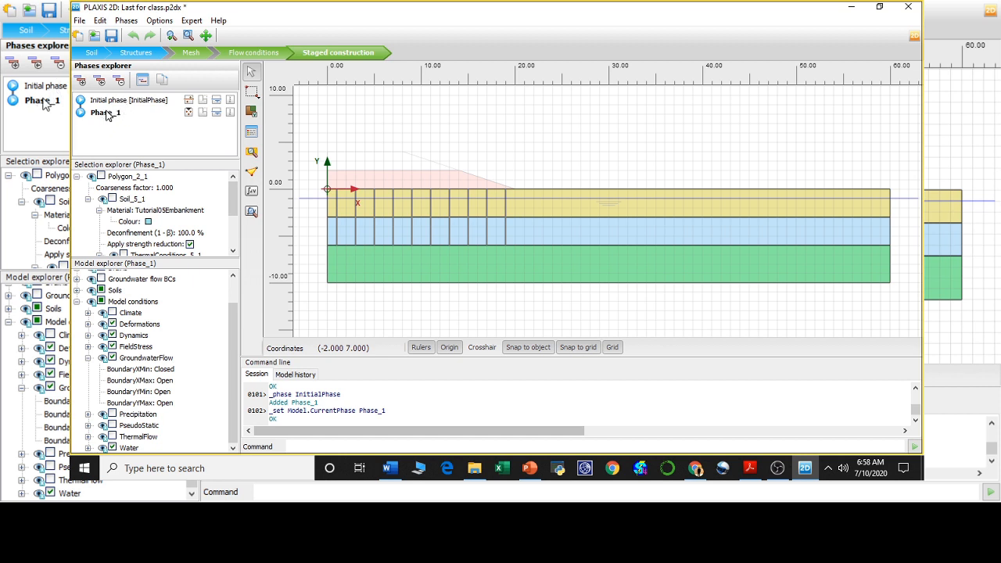
{"action": "right_click", "coordinate": [359, 186]}
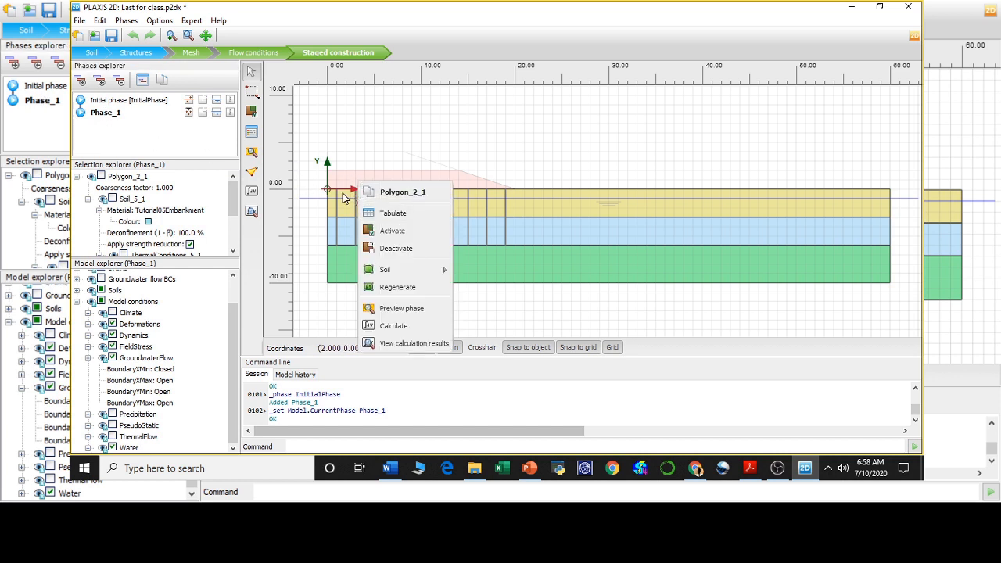
{"action": "left_click", "coordinate": [392, 232]}
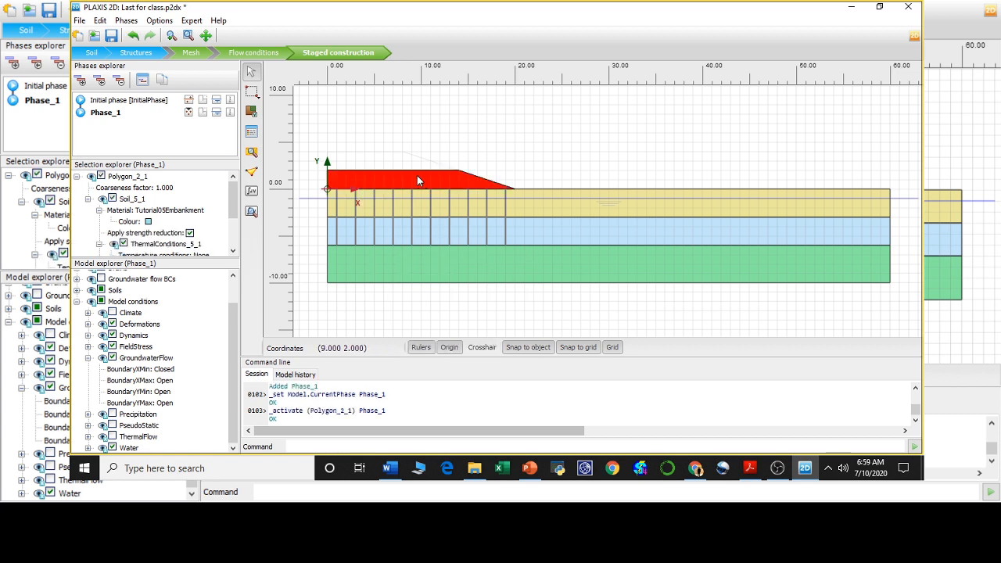
- Set Phase_1's calculation type to Consolidation and its time interval to 2 days
{"action": "double_click", "coordinate": [105, 112]}
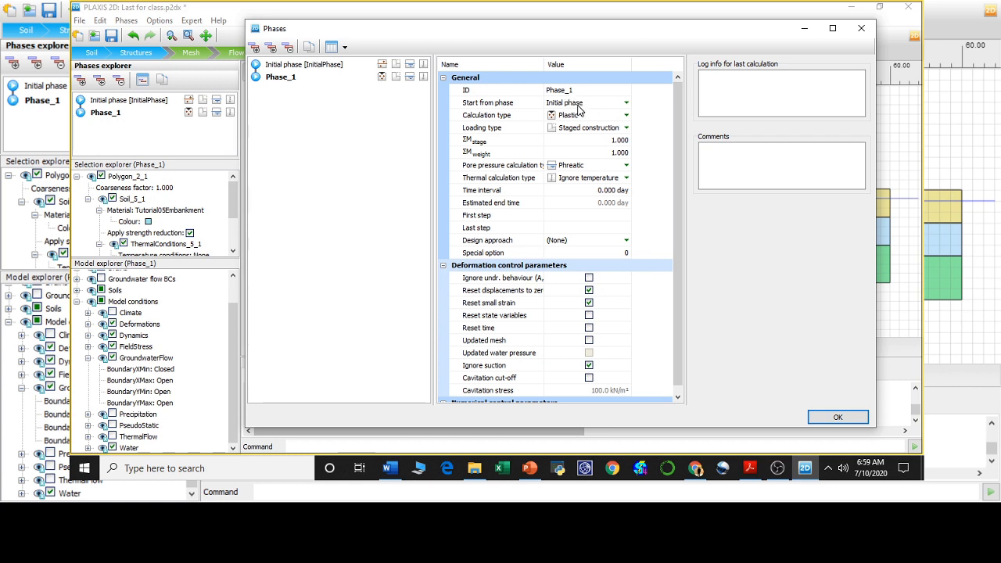
{"action": "left_click", "coordinate": [579, 117]}
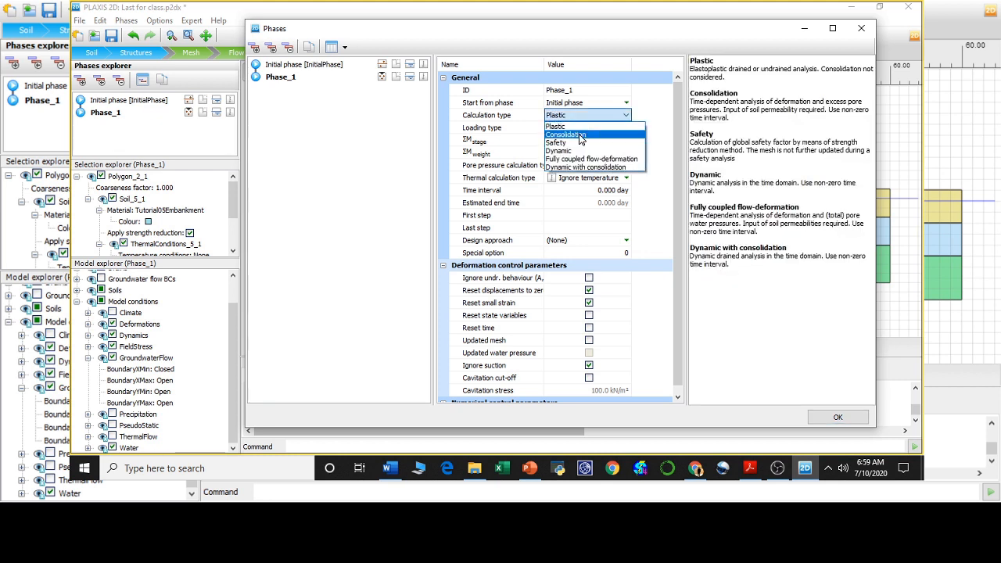
{"action": "left_click", "coordinate": [580, 135]}
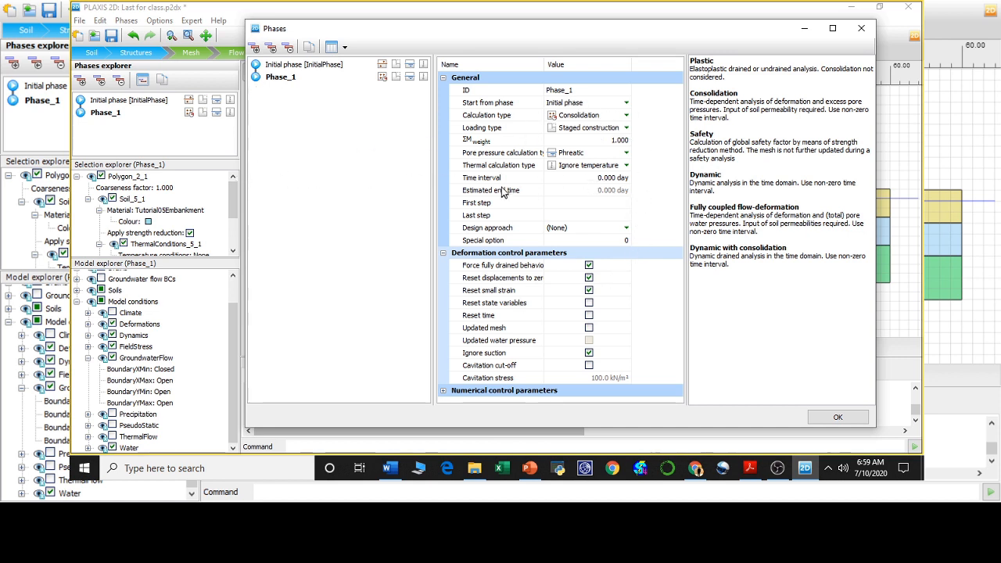
{"action": "left_click_drag", "start_coordinate": [633, 35], "coordinate": [597, 206]}
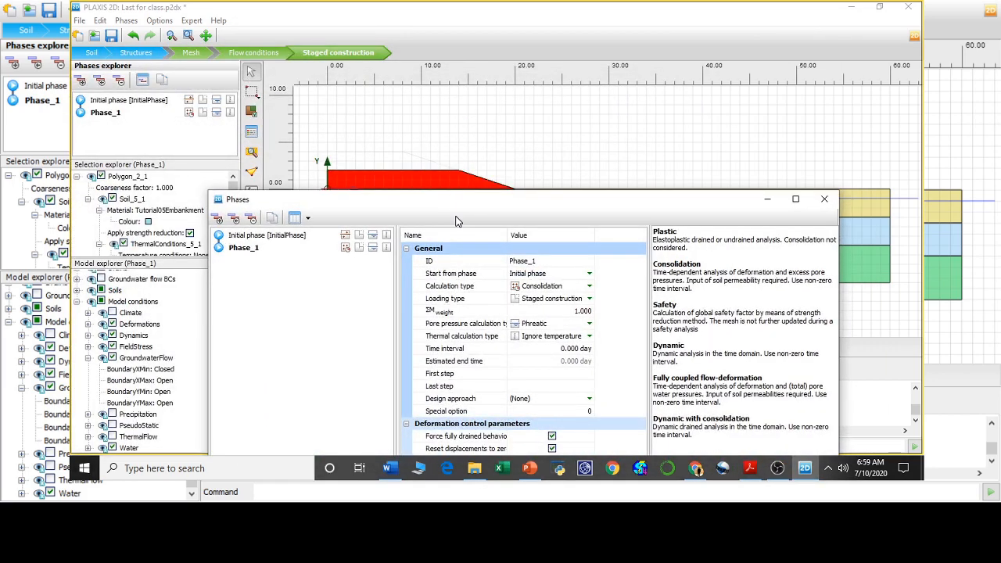
{"action": "left_click_drag", "start_coordinate": [452, 208], "coordinate": [422, 32]}
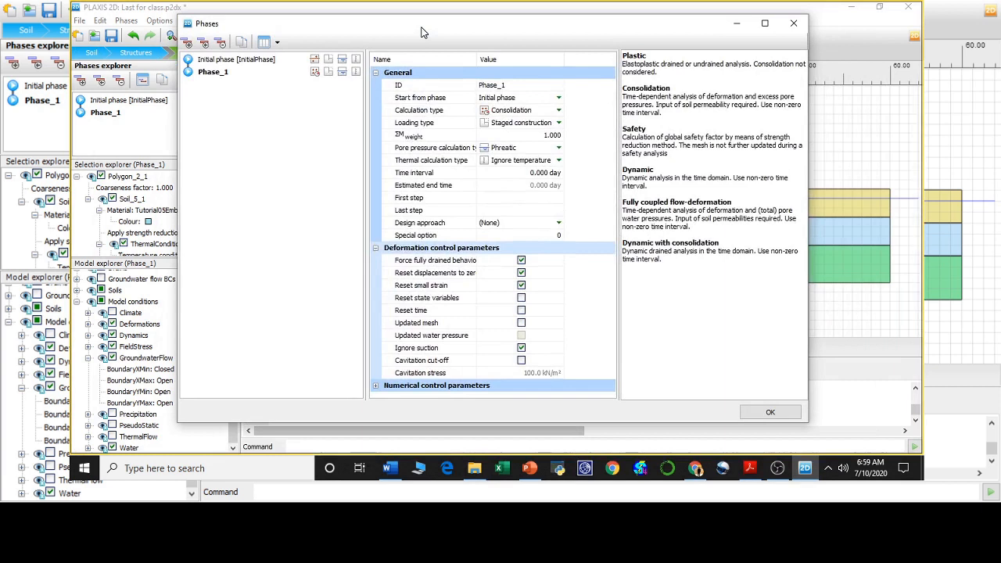
{"action": "left_click", "coordinate": [541, 171]}
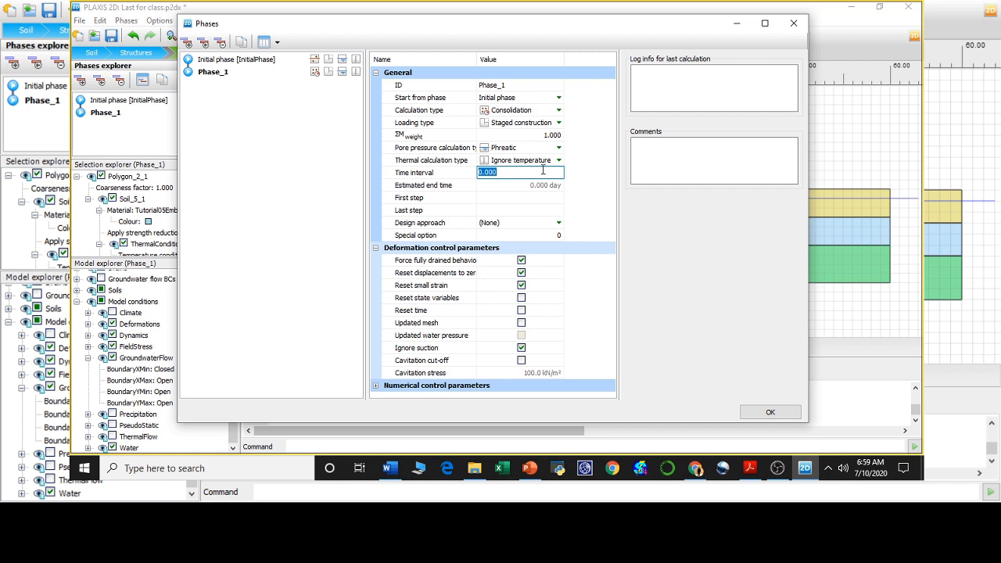
{"action": "type", "text": "2"}
{"action": "key", "text": "Return"}
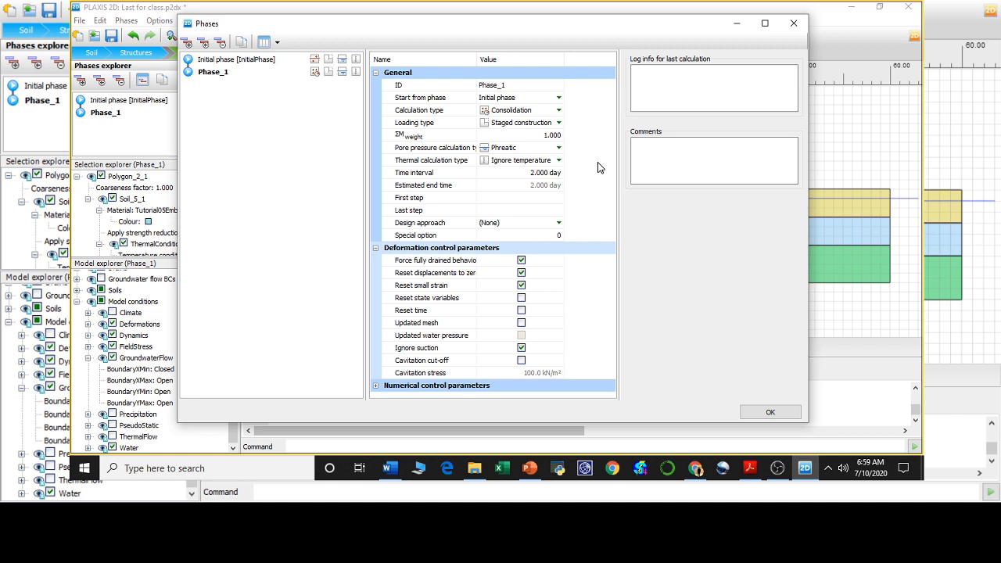
- Set Phase_1's pore pressure calculation type to Use pressures from previous phase and accept the phase settings
{"action": "left_click", "coordinate": [538, 149]}
{"action": "left_click", "coordinate": [538, 150]}
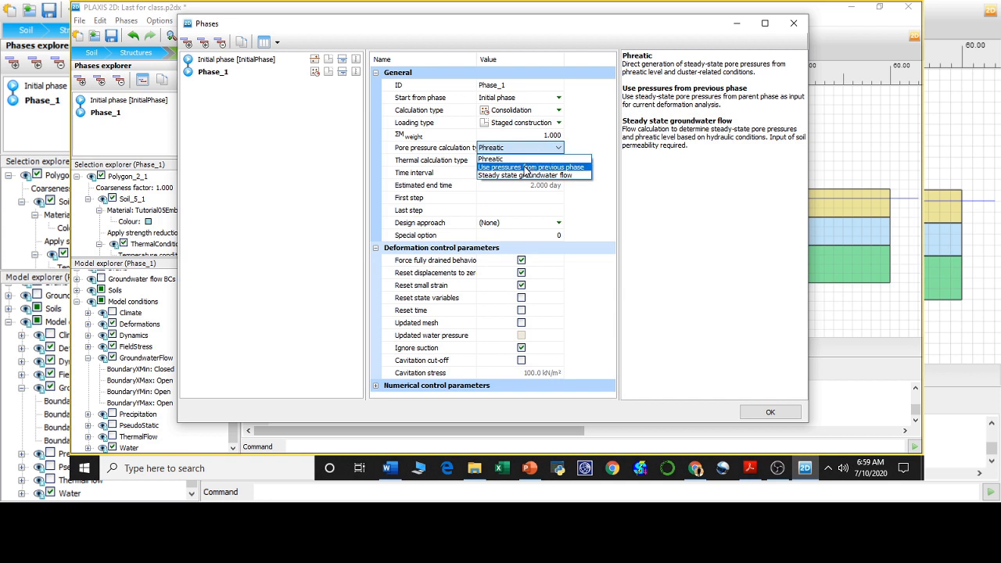
{"action": "left_click", "coordinate": [524, 167]}
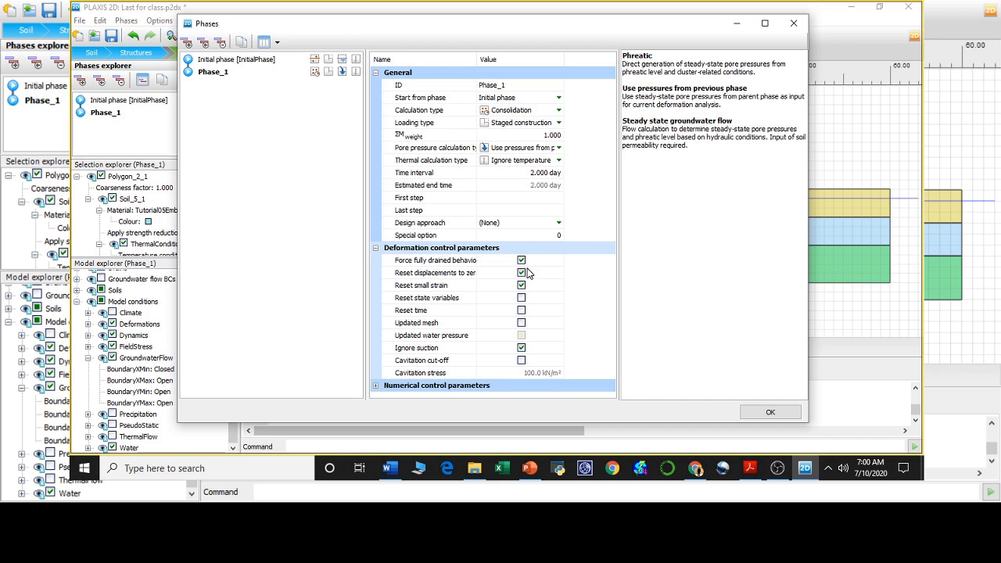
{"action": "left_click", "coordinate": [771, 414]}
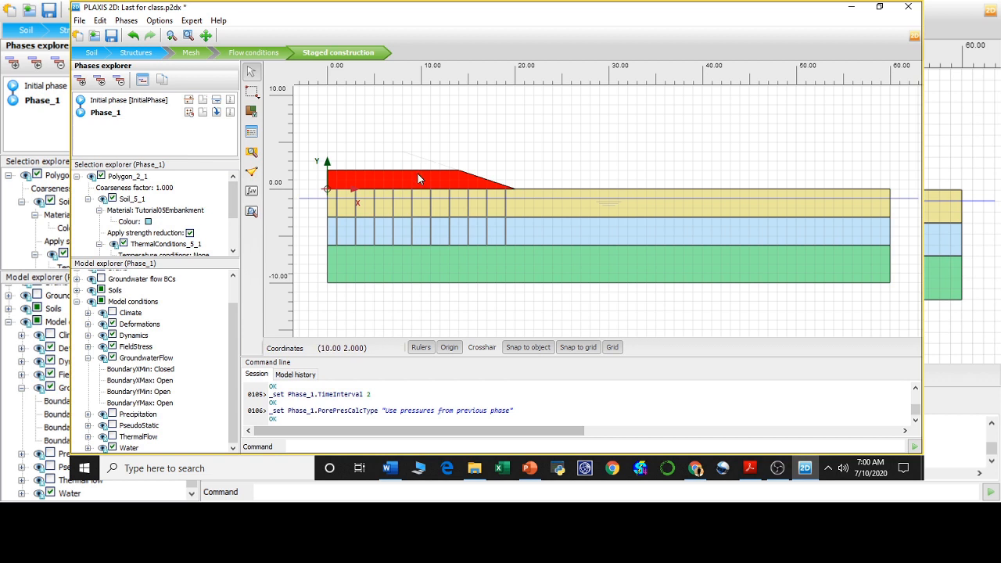
- Add a second phase starting from Phase_1 and set its calculation type to Consolidation with Staged construction loading
{"action": "left_click", "coordinate": [82, 83]}
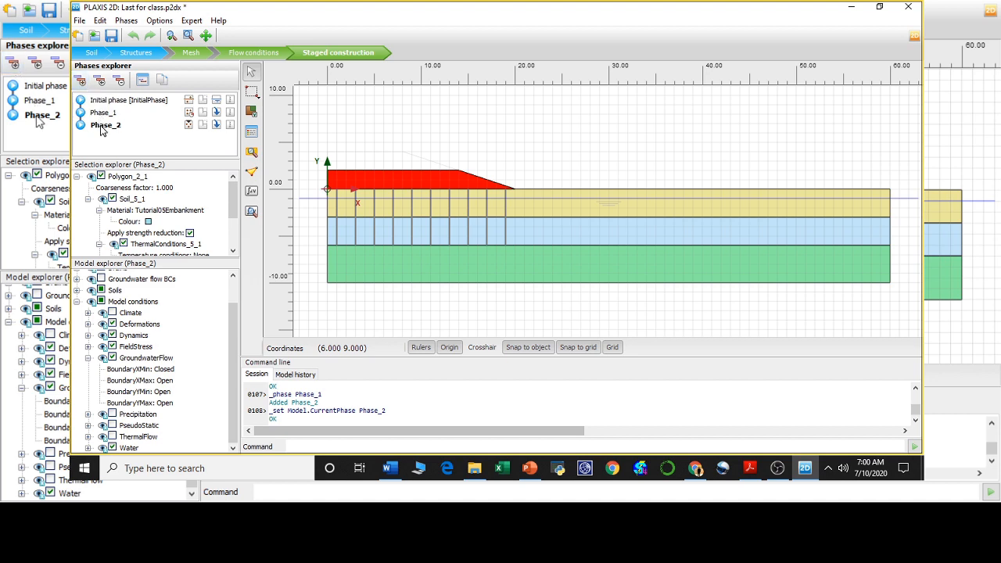
{"action": "double_click", "coordinate": [100, 128]}
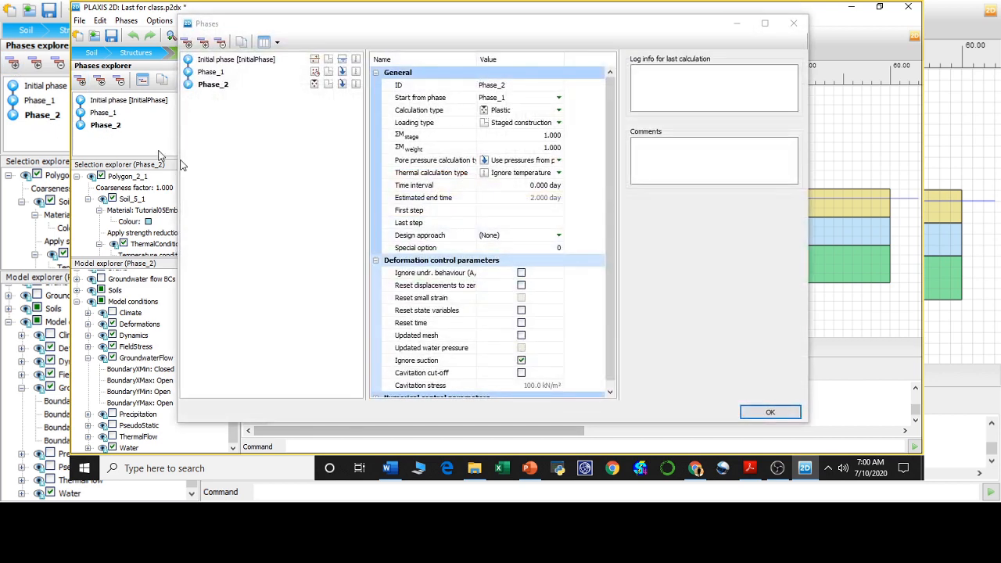
{"action": "left_click", "coordinate": [505, 113]}
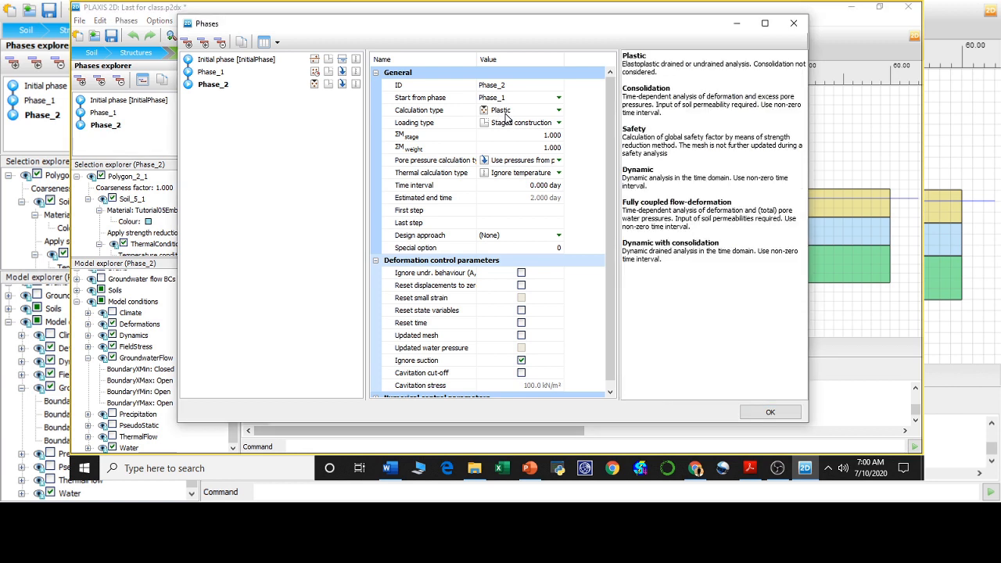
{"action": "left_click", "coordinate": [505, 131]}
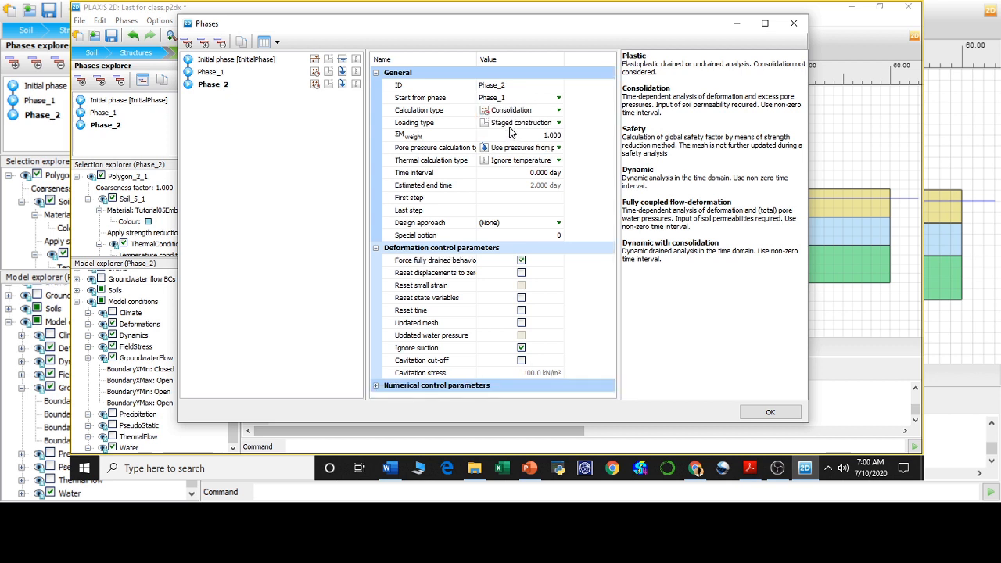
{"action": "left_click", "coordinate": [510, 126]}
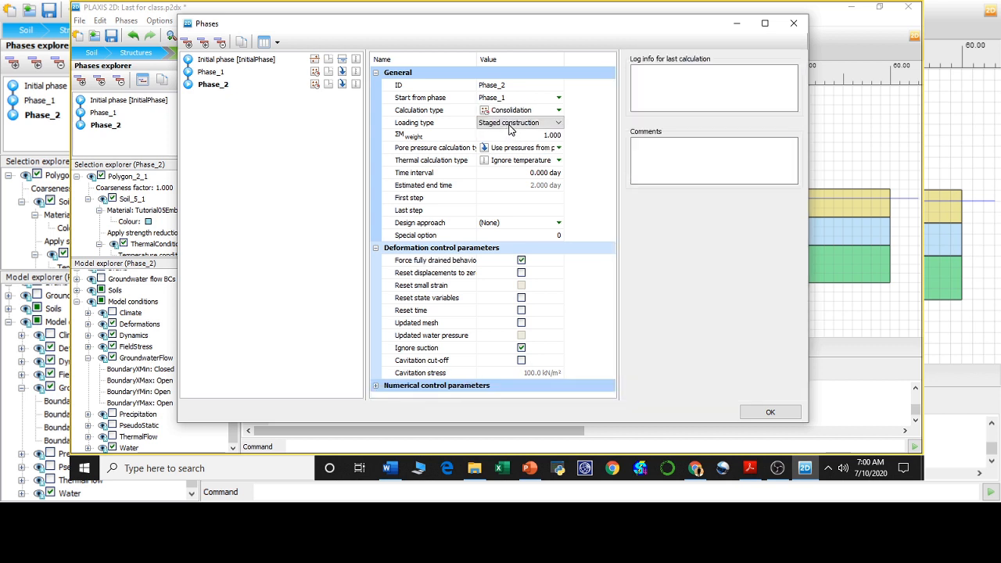
{"action": "left_click", "coordinate": [602, 162]}
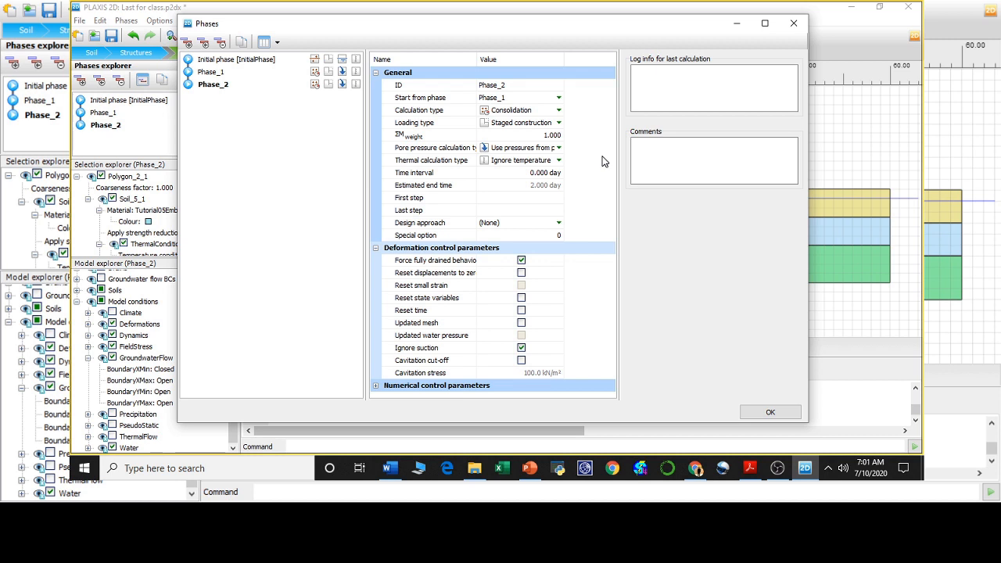
- Set Phase_2's pore pressure calculation type to Phreatic
{"action": "left_click", "coordinate": [534, 151]}
{"action": "left_click", "coordinate": [534, 151]}
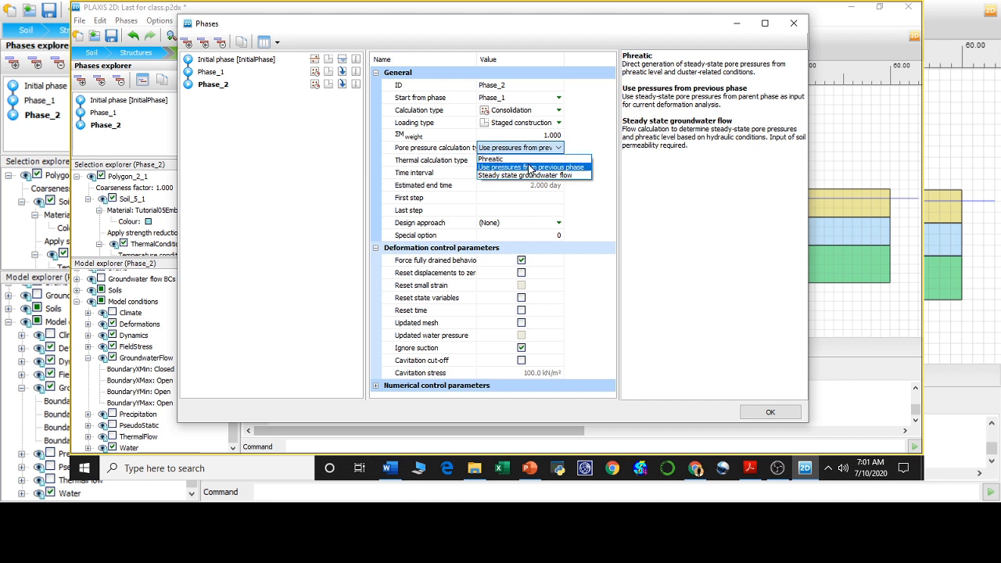
{"action": "left_click", "coordinate": [529, 159]}
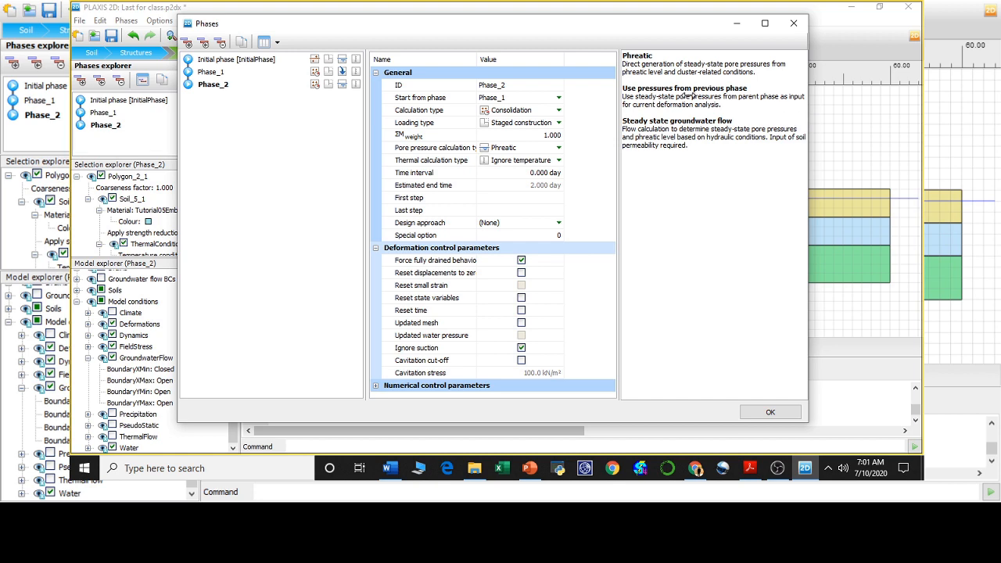
{"action": "left_click_drag", "start_coordinate": [803, 104], "coordinate": [802, 99]}
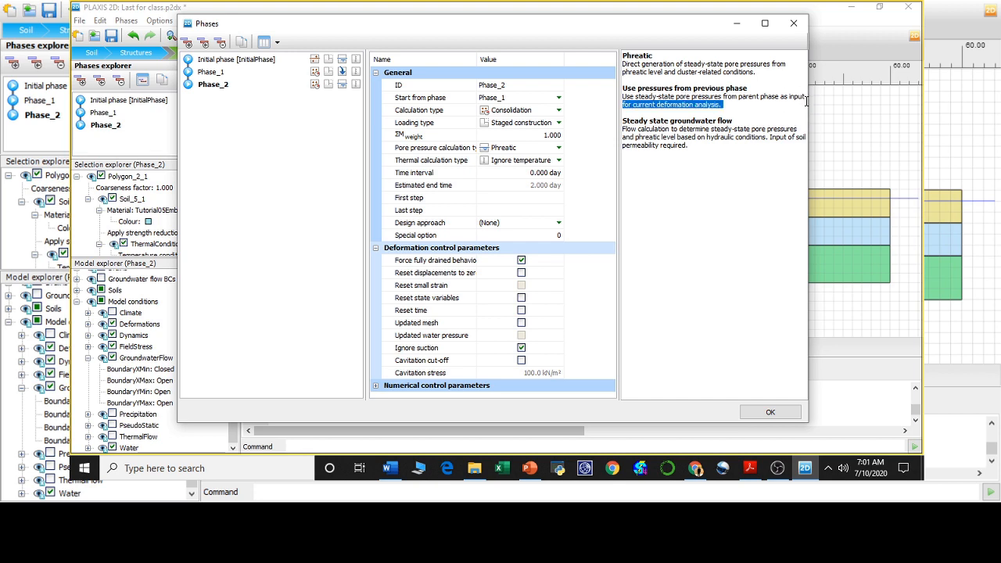
{"action": "left_click_drag", "start_coordinate": [673, 24], "coordinate": [886, 107]}
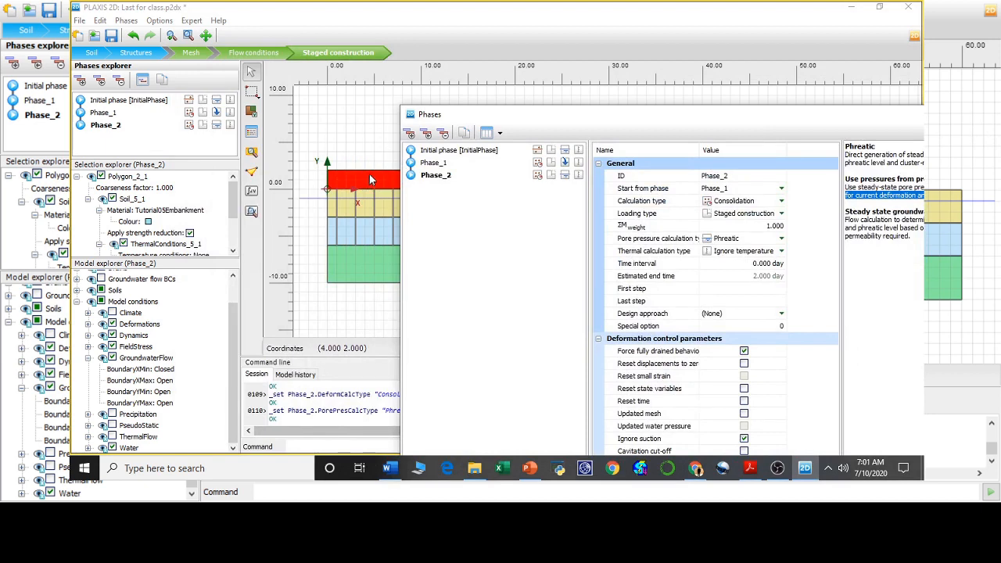
{"action": "left_click_drag", "start_coordinate": [661, 116], "coordinate": [428, 23]}
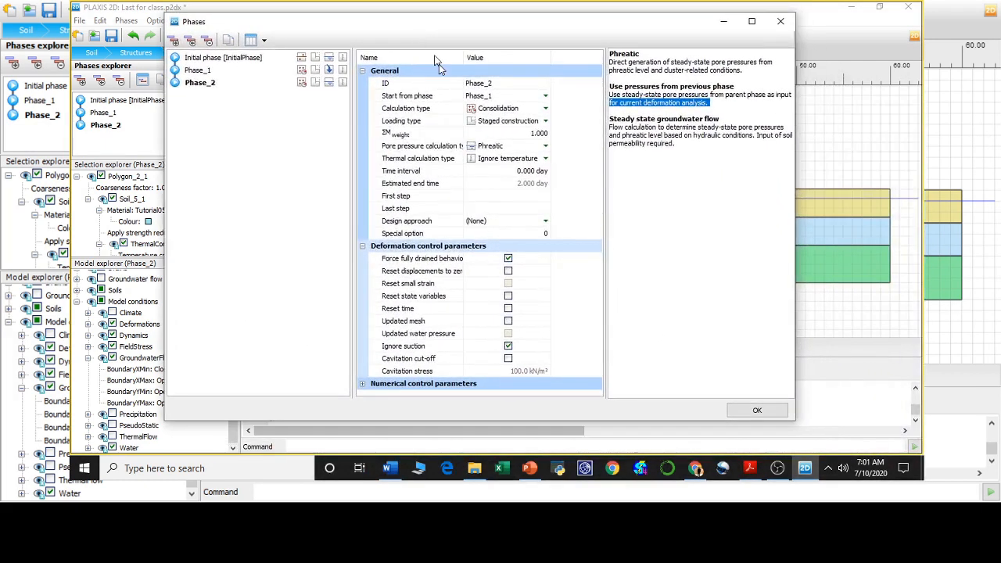
- Set Phase_2's time interval to 30 days and accept the phase settings
{"action": "left_click", "coordinate": [523, 173]}
{"action": "type", "text": "30"}
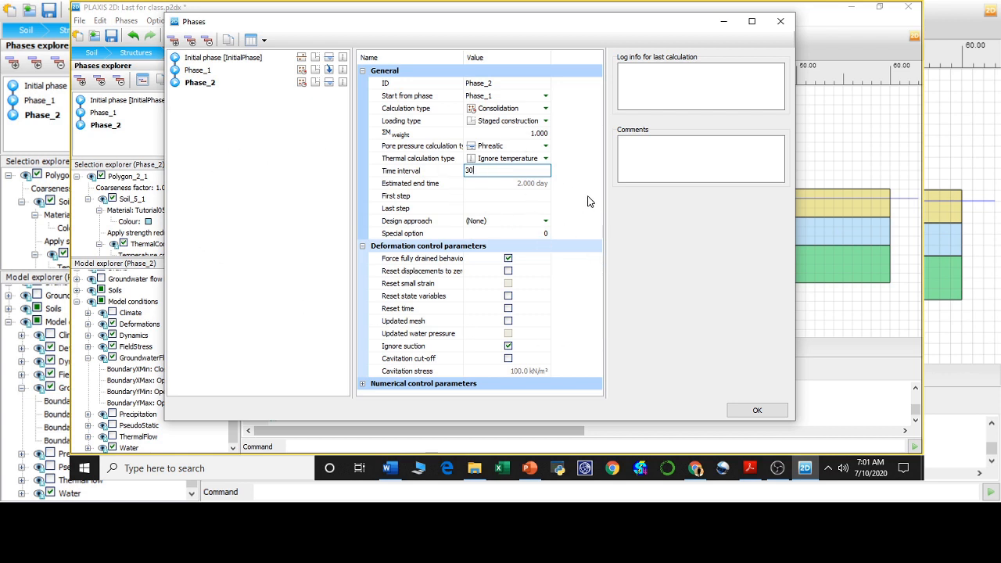
{"action": "key", "text": "Return"}
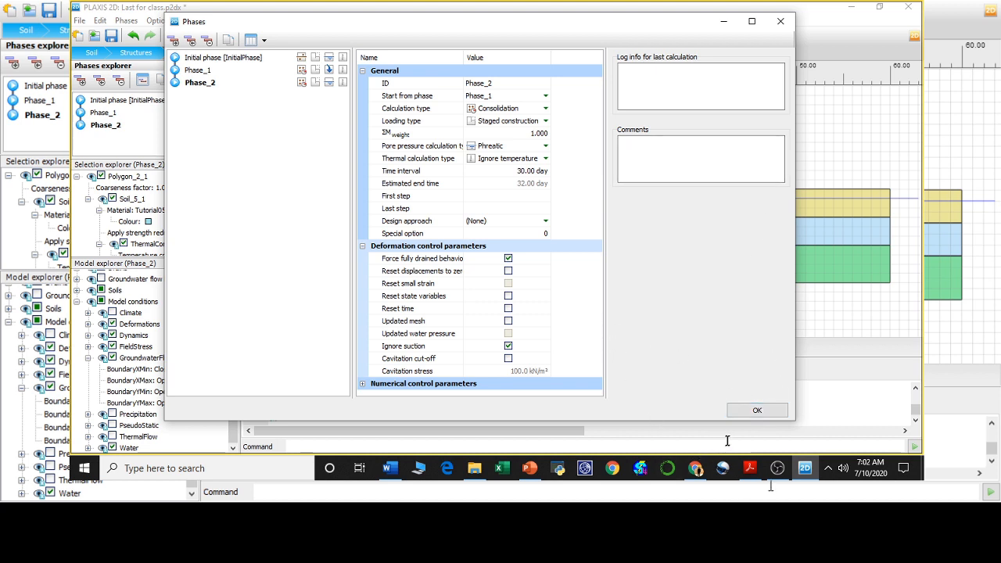
{"action": "left_click", "coordinate": [757, 412]}
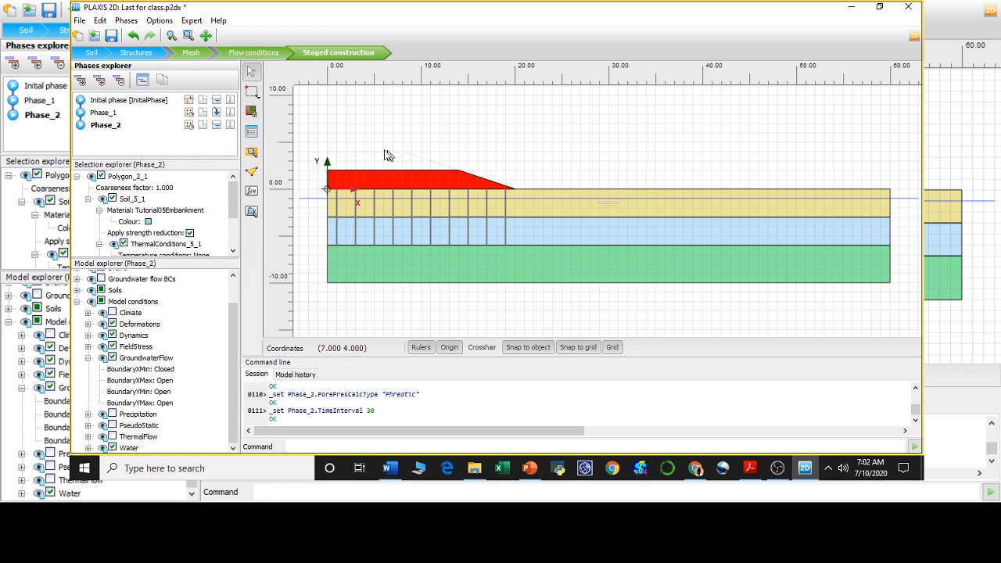
- Add a third phase following Phase_2 and activate the upper embankment layer in it
{"action": "left_click", "coordinate": [81, 83]}
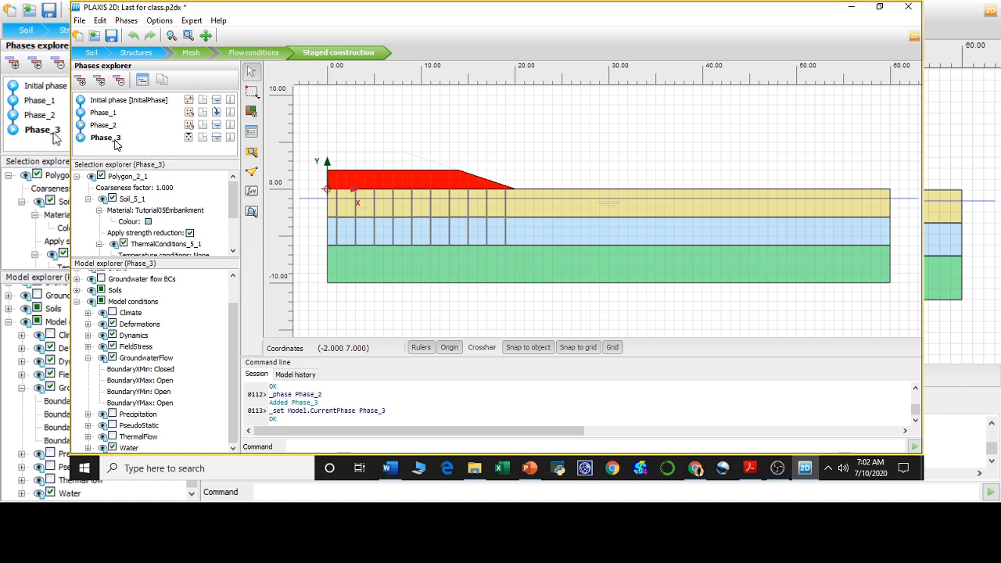
{"action": "left_click", "coordinate": [362, 169]}
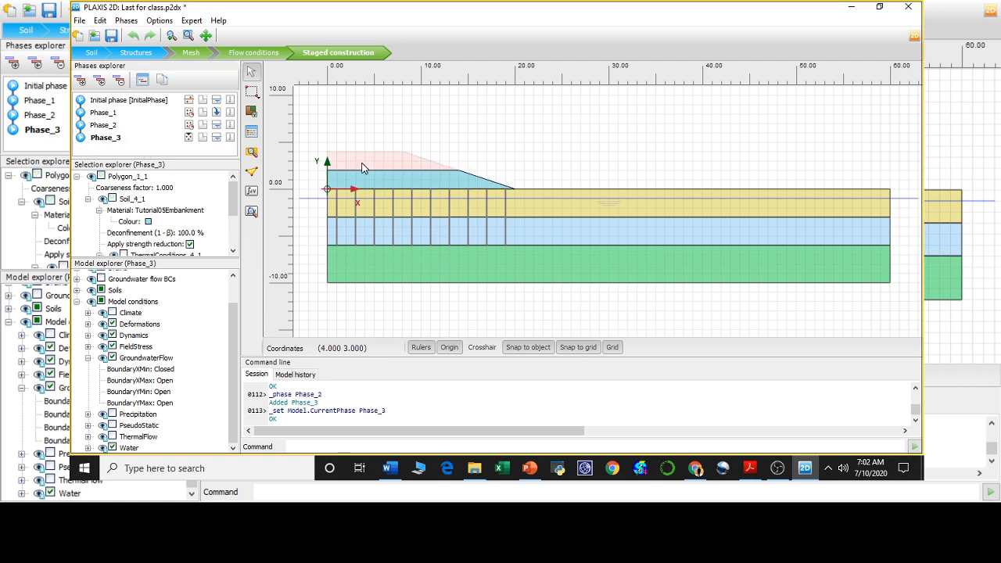
{"action": "right_click", "coordinate": [352, 160]}
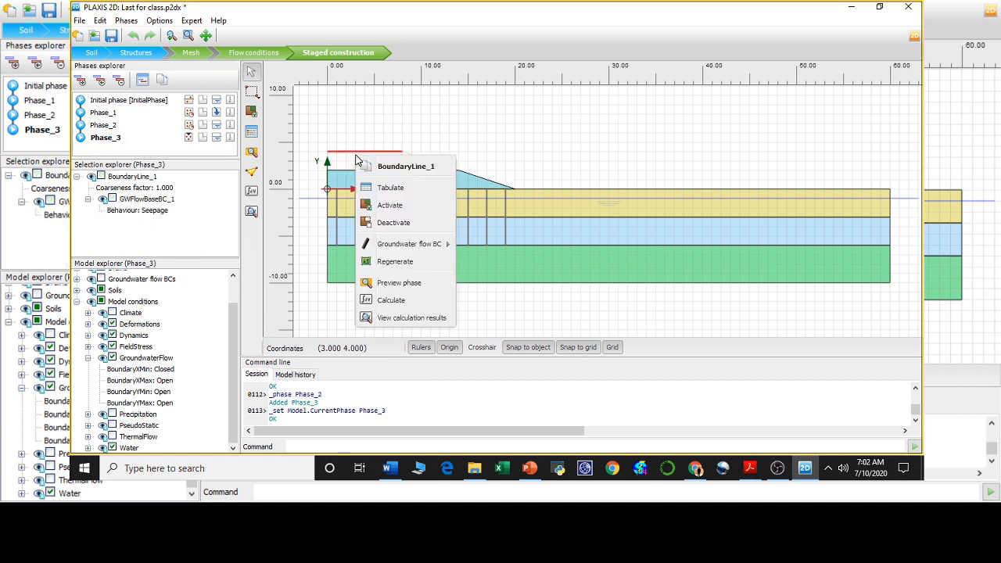
{"action": "left_click", "coordinate": [342, 161]}
{"action": "right_click", "coordinate": [348, 163]}
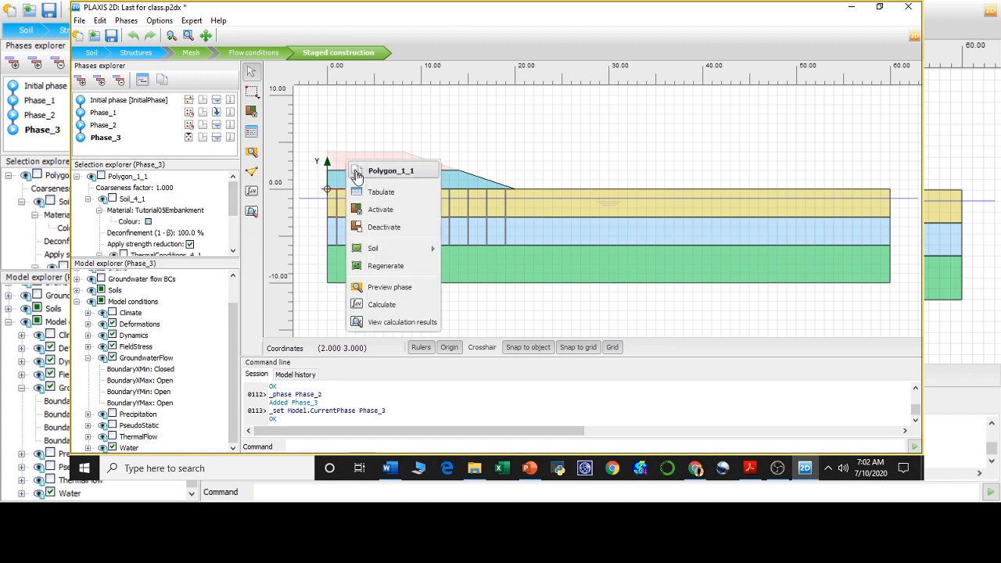
{"action": "left_click", "coordinate": [379, 212]}
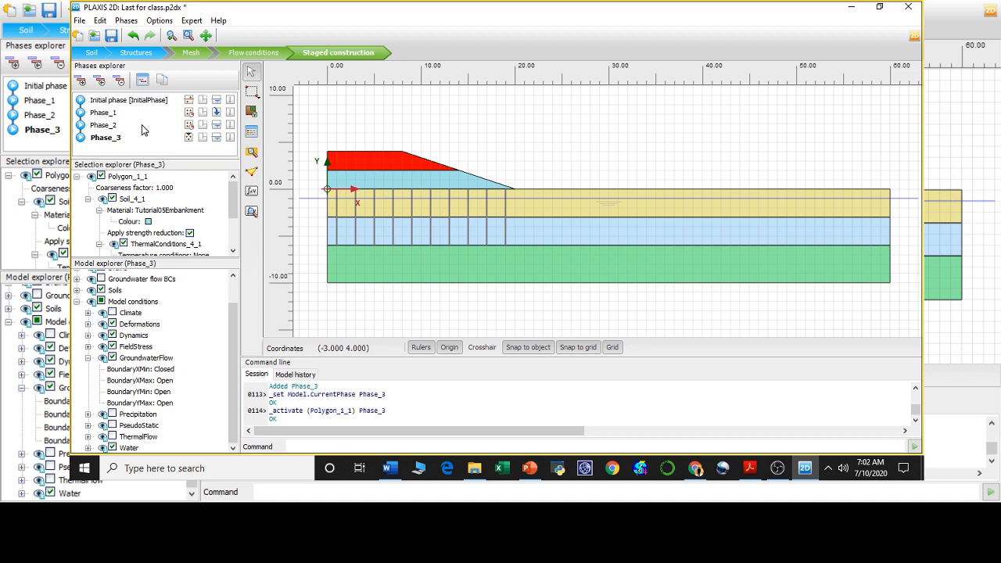
- Set Phase_3's calculation type to Consolidation with a time interval of 1 day and accept the phase settings
{"action": "double_click", "coordinate": [98, 137]}
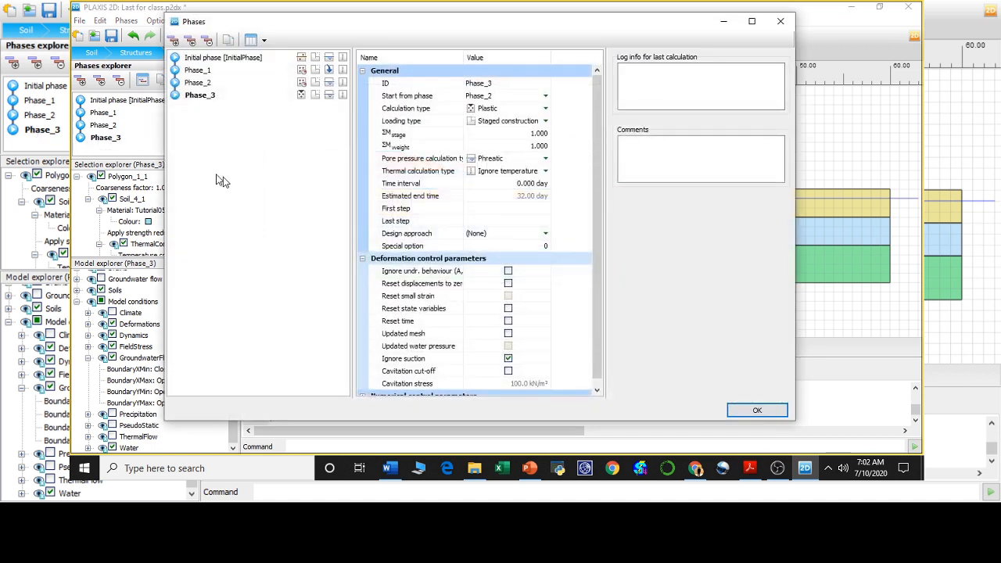
{"action": "left_click", "coordinate": [490, 110]}
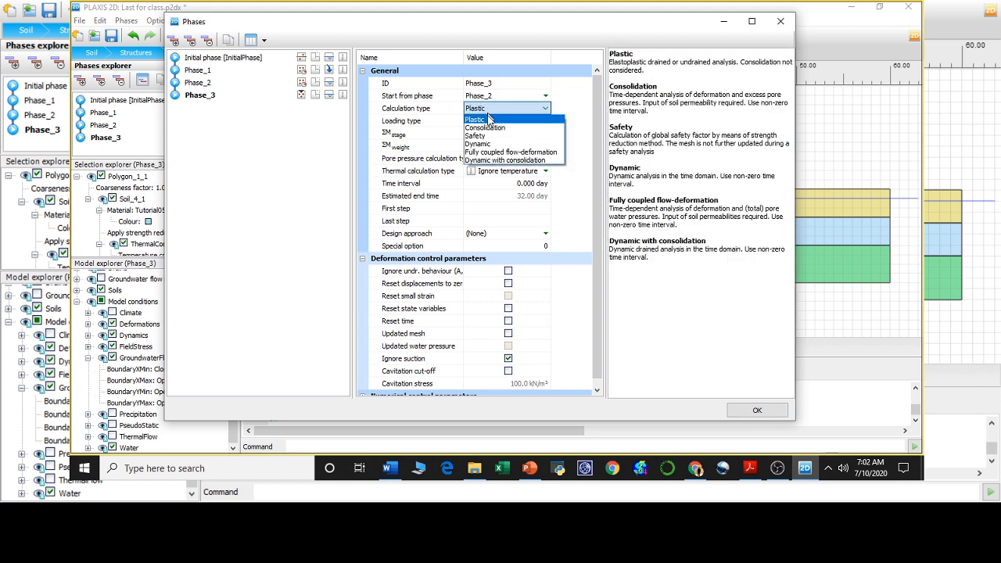
{"action": "left_click", "coordinate": [487, 127]}
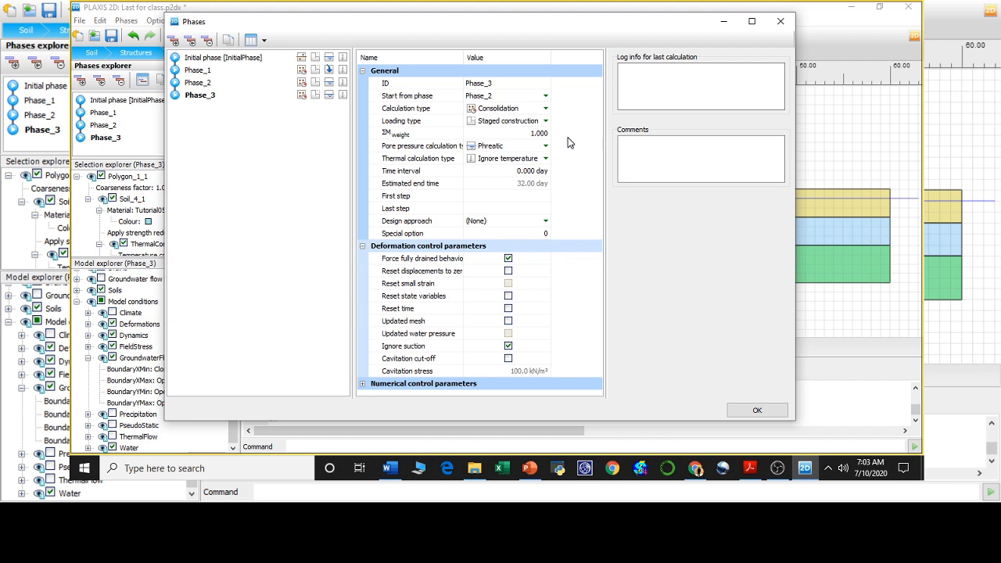
{"action": "left_click", "coordinate": [526, 172]}
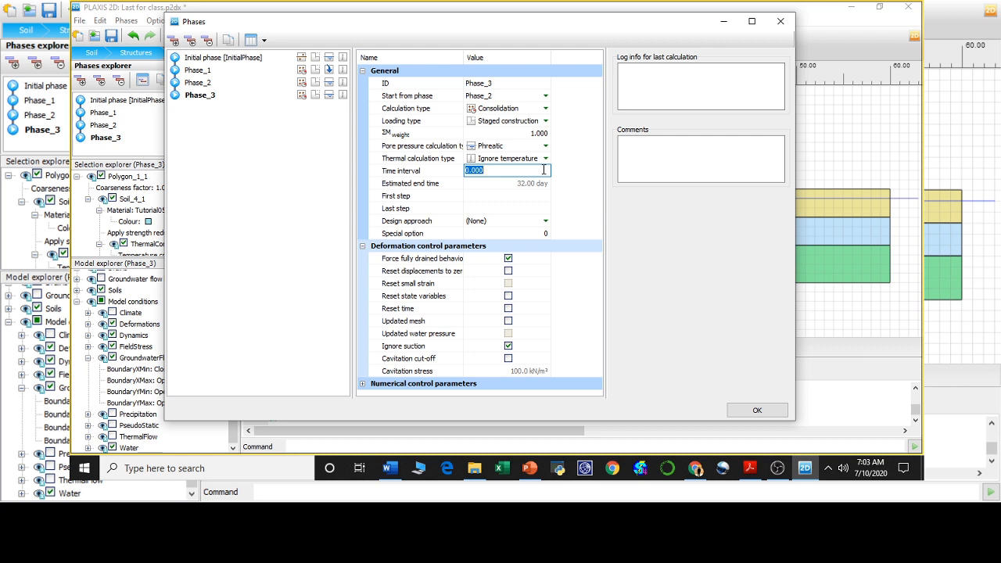
{"action": "type", "text": "1"}
{"action": "key", "text": "Return"}
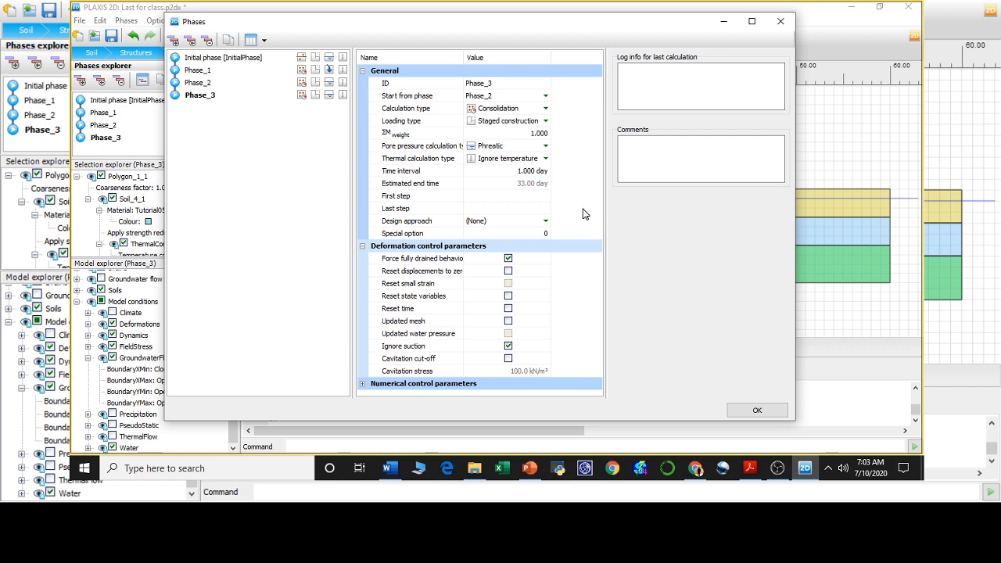
{"action": "left_click", "coordinate": [757, 410]}
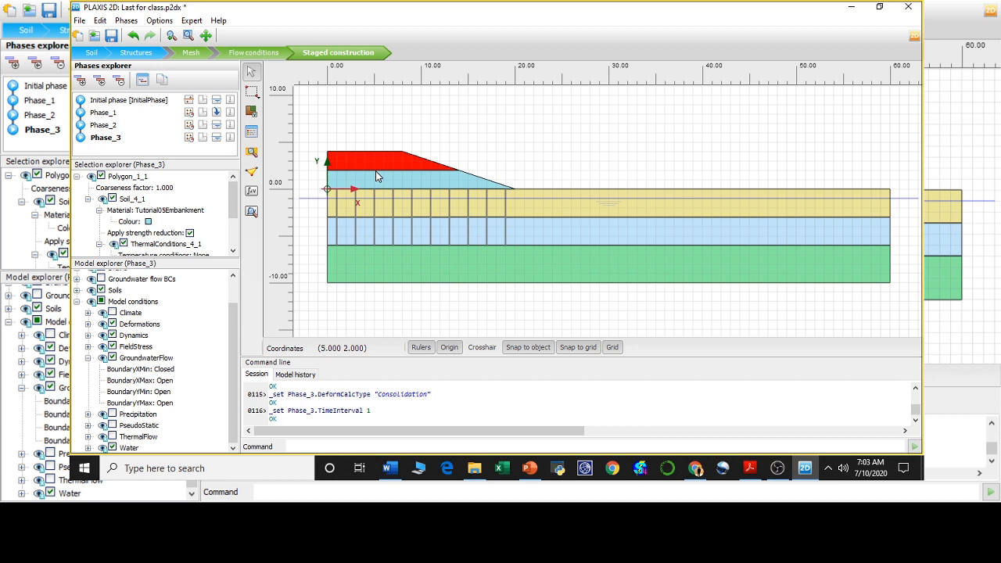
- Add a fourth phase following Phase_3 and set its calculation type to Consolidation
{"action": "left_click", "coordinate": [78, 84]}
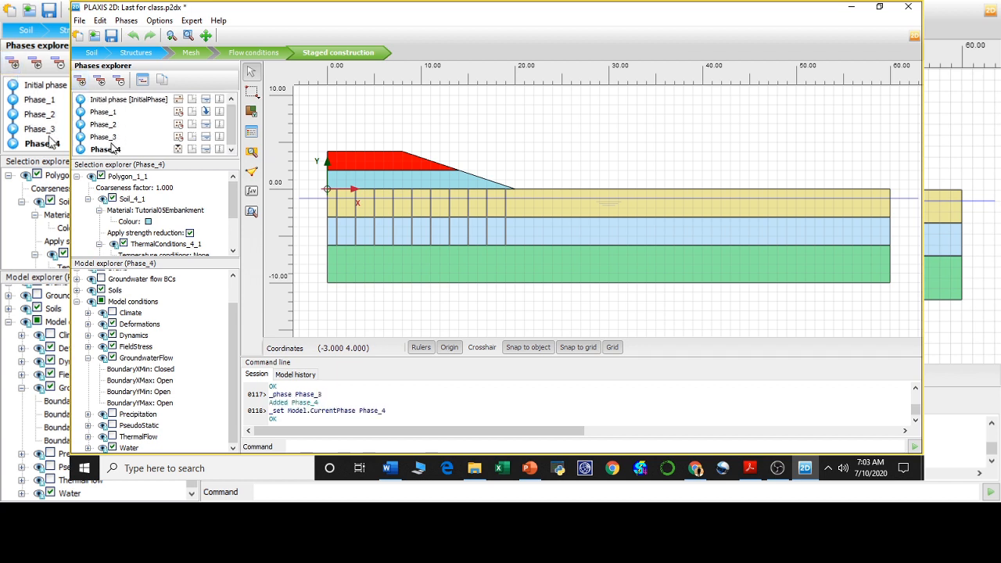
{"action": "double_click", "coordinate": [106, 149]}
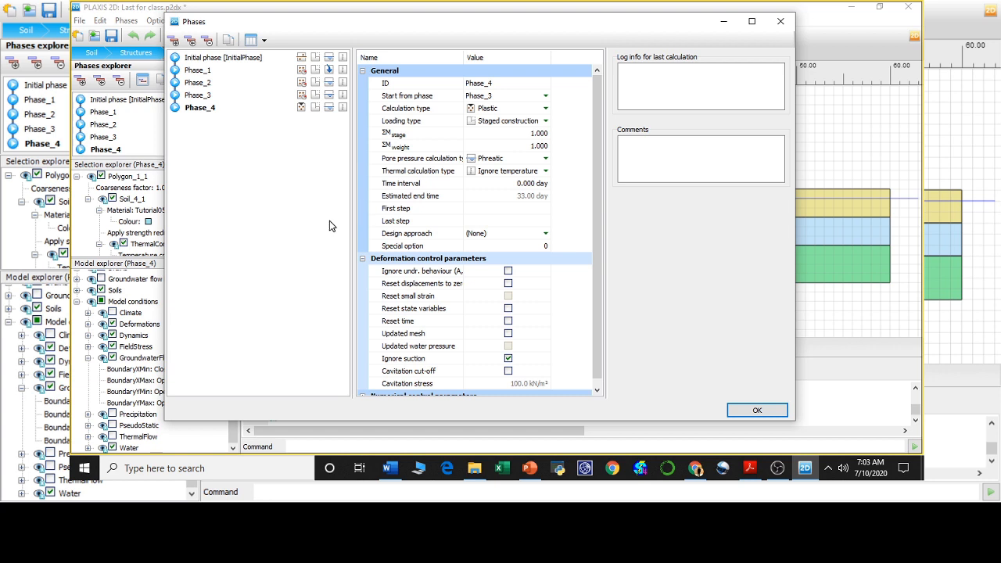
{"action": "left_click", "coordinate": [483, 108]}
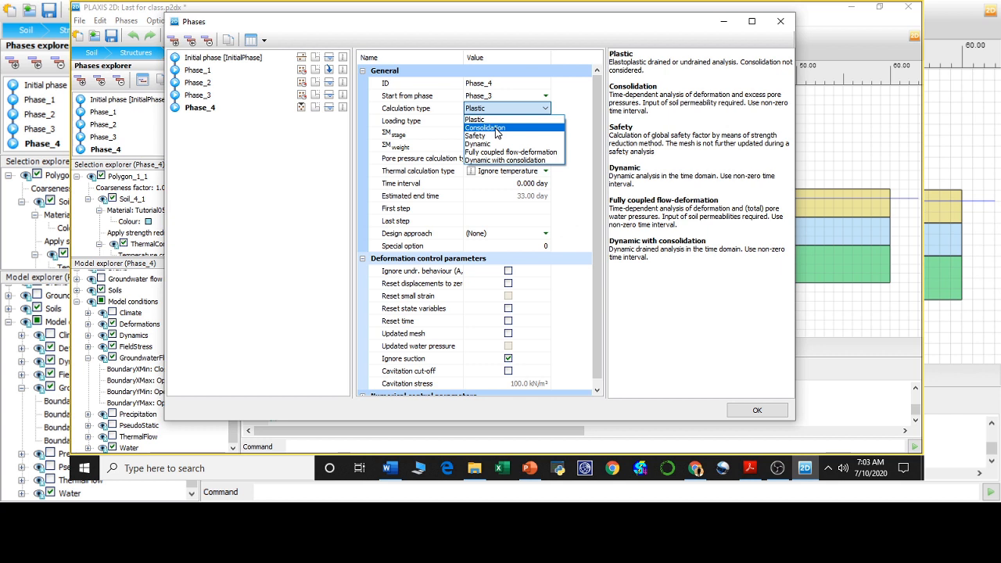
{"action": "left_click", "coordinate": [495, 128]}
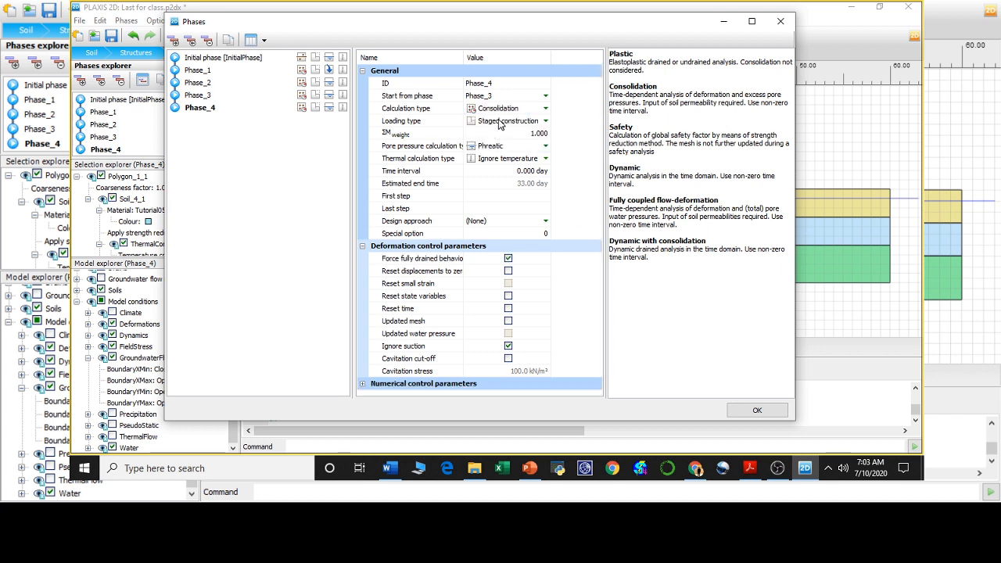
- Set Phase_4's loading type to Minimum excess pore pressure, keep |P-stop| at 1.000 kN/m², and accept the phase settings
{"action": "left_click", "coordinate": [497, 123]}
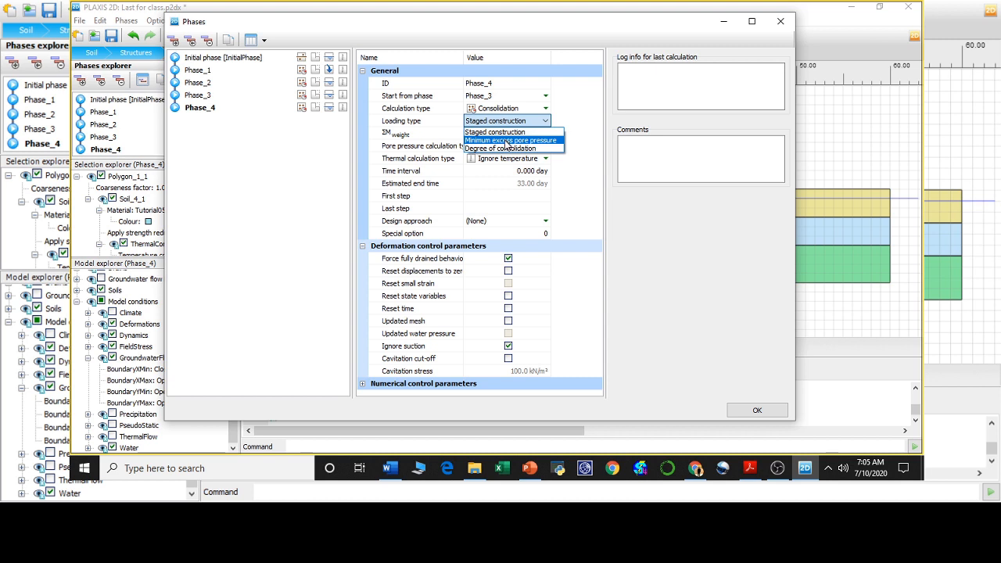
{"action": "left_click", "coordinate": [506, 141]}
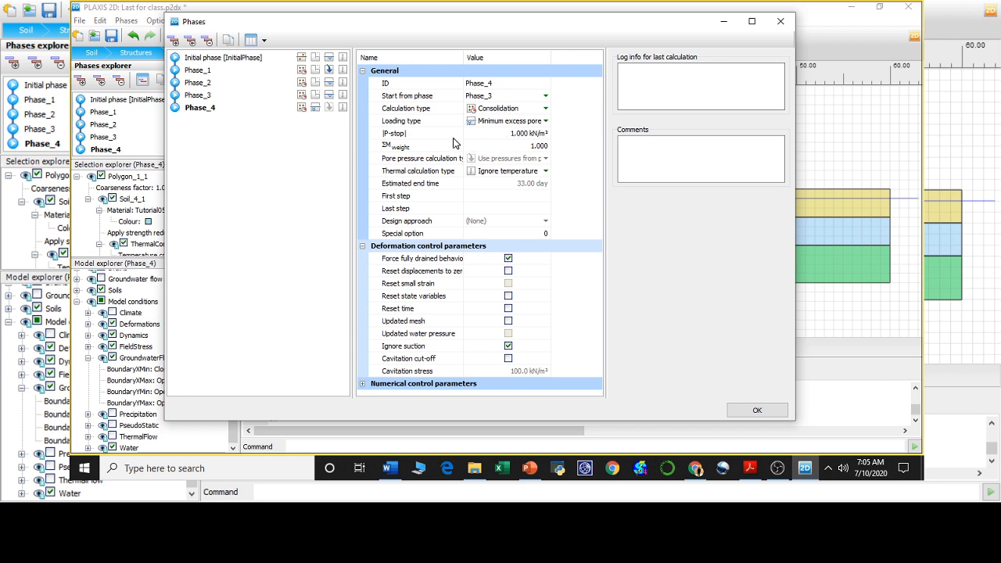
{"action": "left_click", "coordinate": [515, 134]}
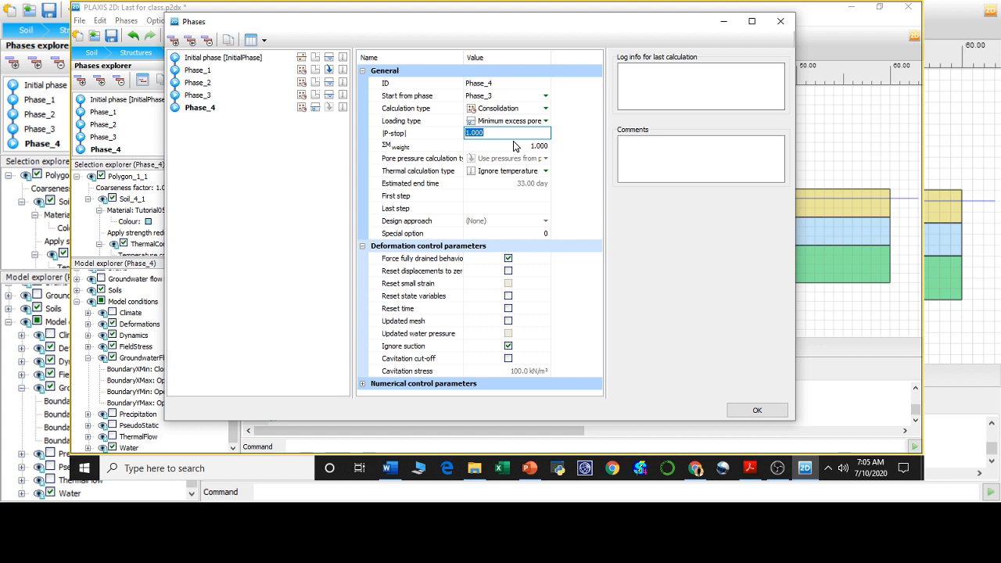
{"action": "left_click", "coordinate": [582, 127]}
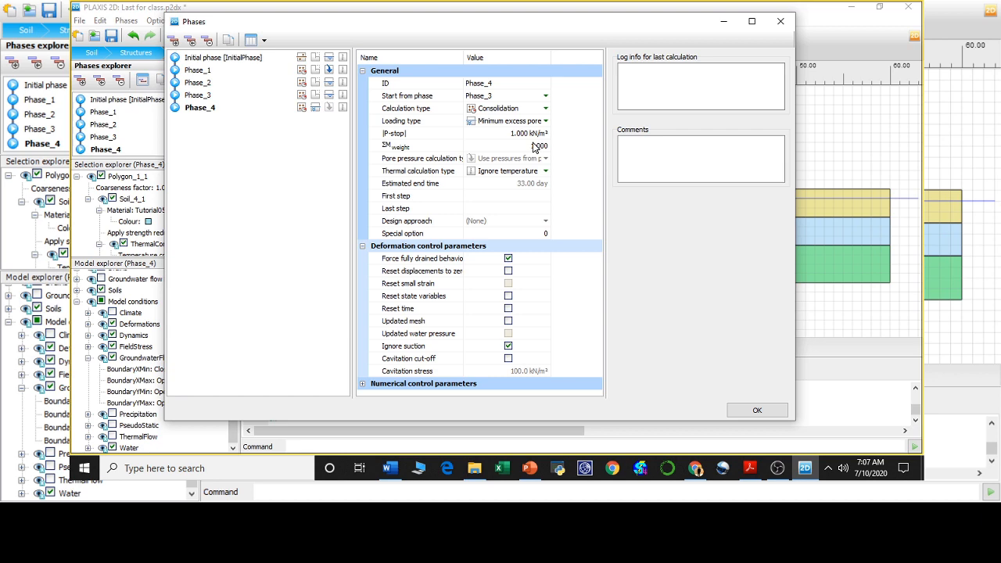
{"action": "left_click", "coordinate": [758, 412]}
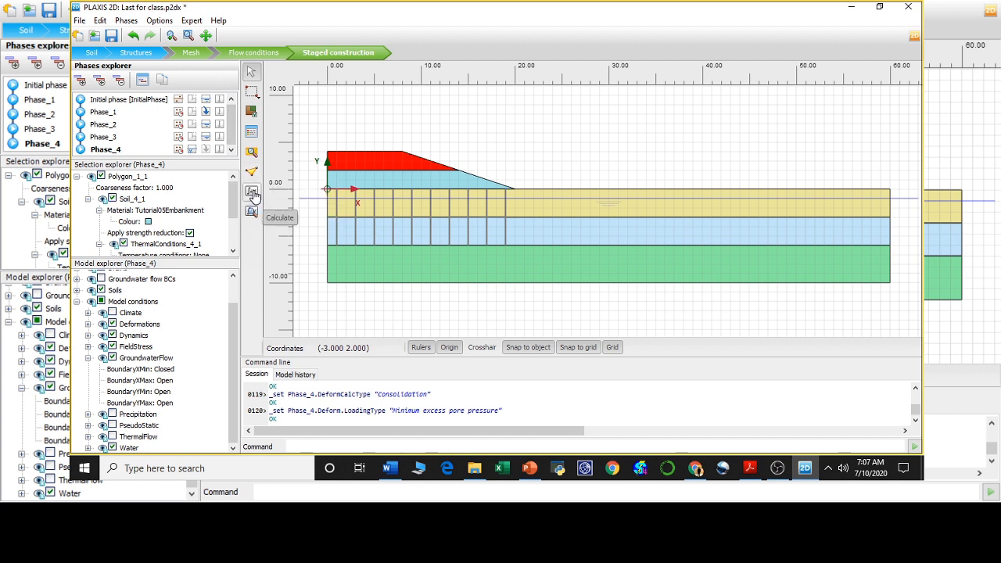
- Review the calculation settings of the initial phase and Phase_1 through Phase_4
{"action": "double_click", "coordinate": [90, 101]}
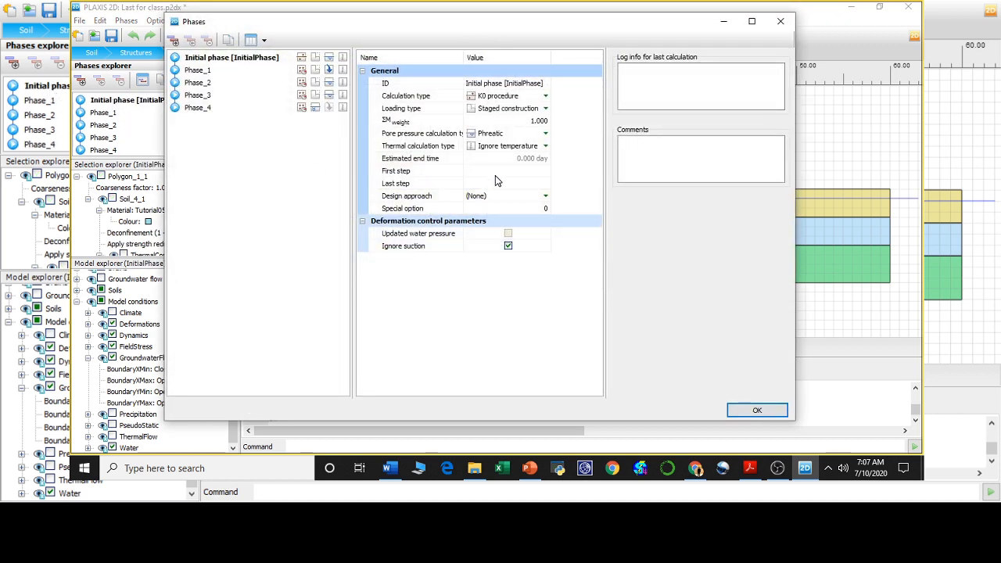
{"action": "left_click", "coordinate": [205, 70]}
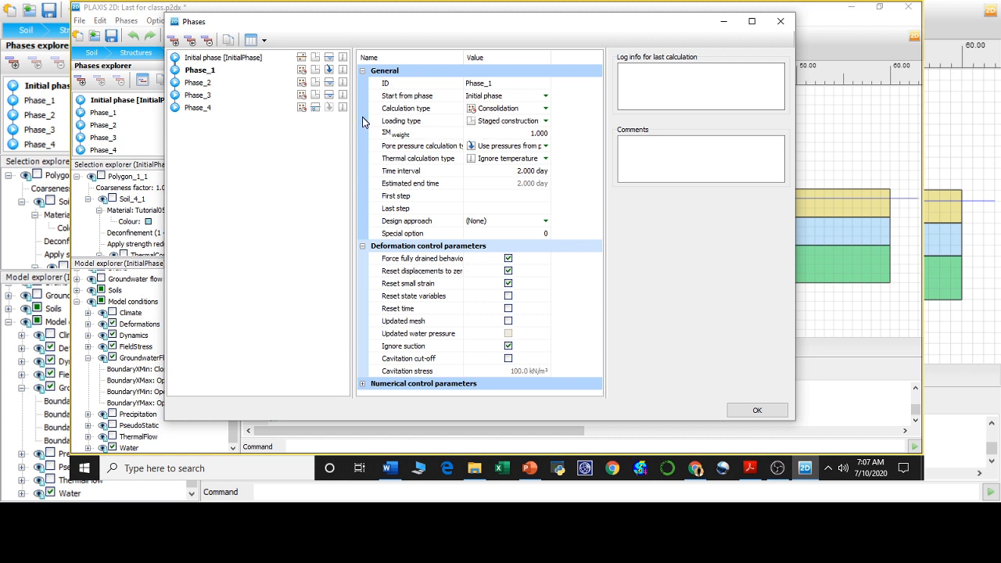
{"action": "left_click", "coordinate": [194, 85]}
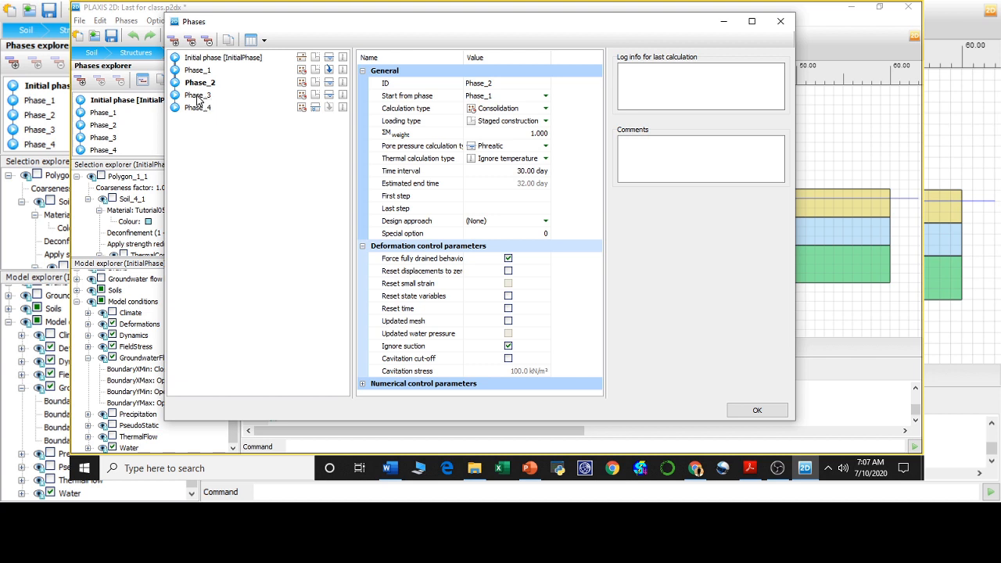
{"action": "left_click", "coordinate": [199, 96]}
{"action": "left_click", "coordinate": [198, 110]}
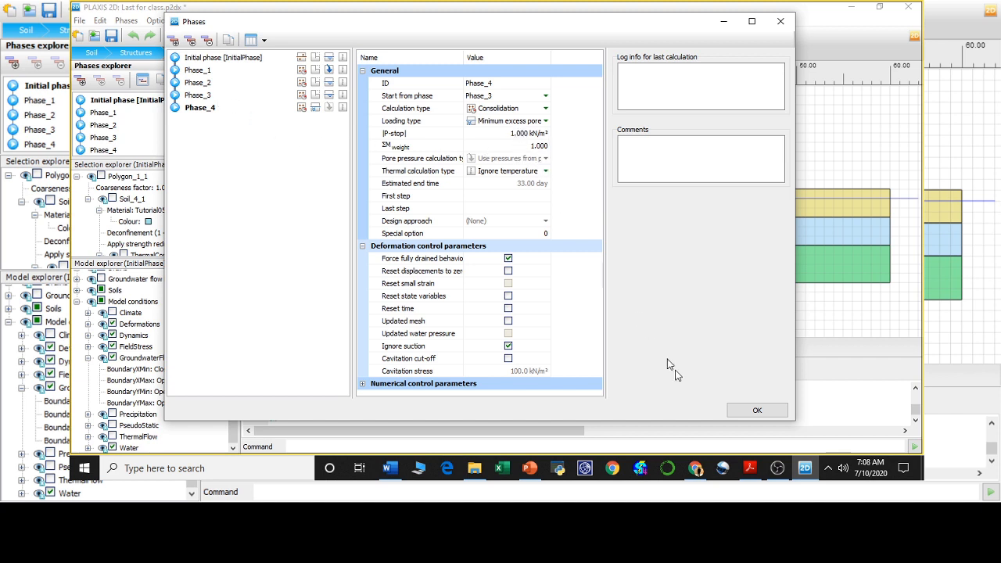
{"action": "left_click", "coordinate": [757, 412]}
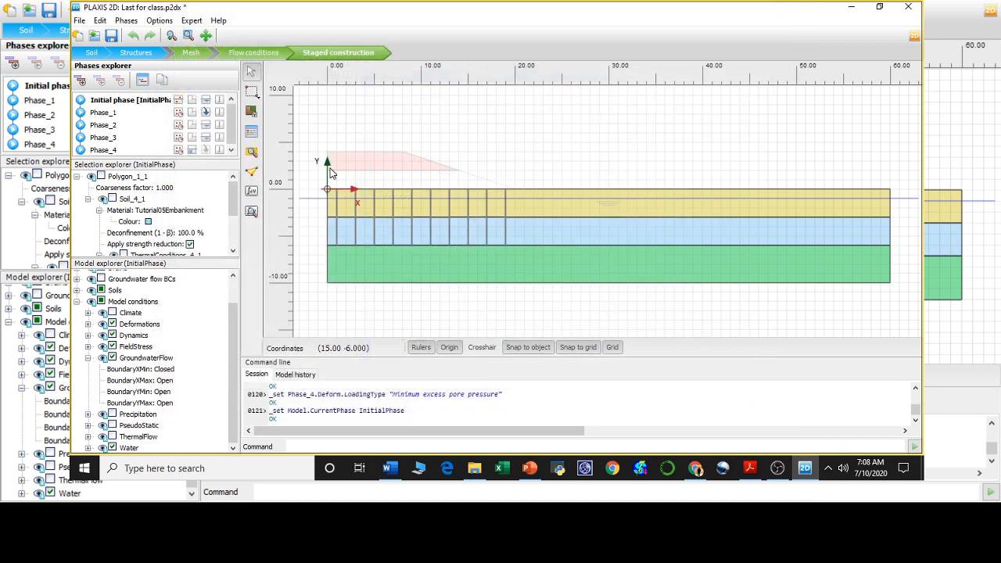
- Open the curve point selection and search for the mesh points closest to X 20, Y 0 m, exposing the search results list
{"action": "left_click", "coordinate": [254, 172]}
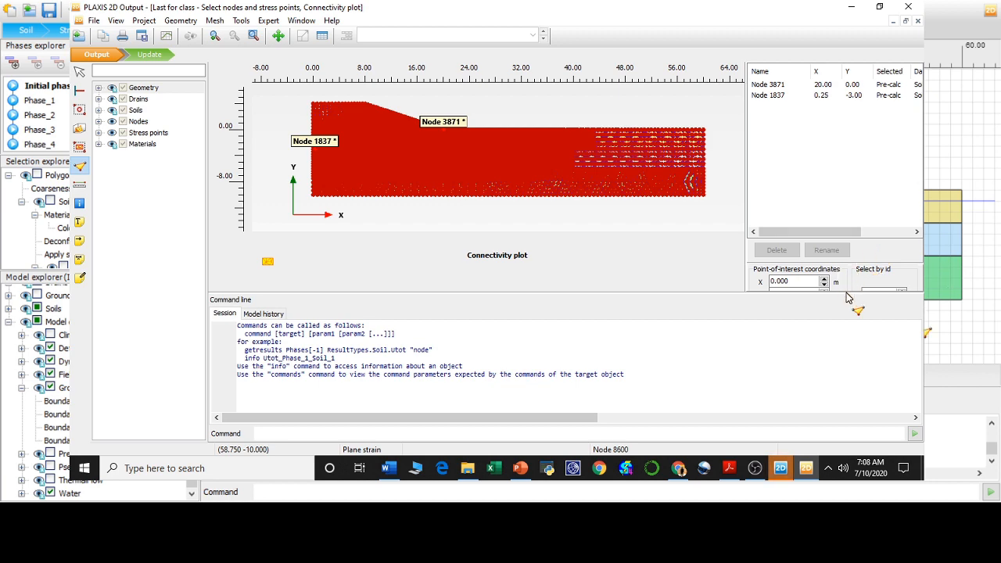
{"action": "left_click_drag", "start_coordinate": [845, 296], "coordinate": [846, 340]}
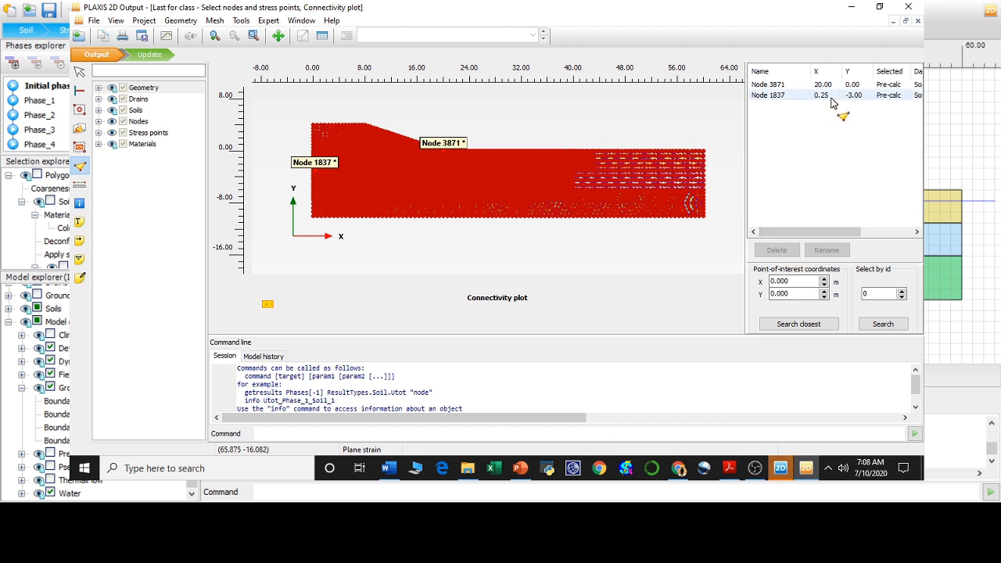
{"action": "left_click_drag", "start_coordinate": [800, 281], "coordinate": [765, 282]}
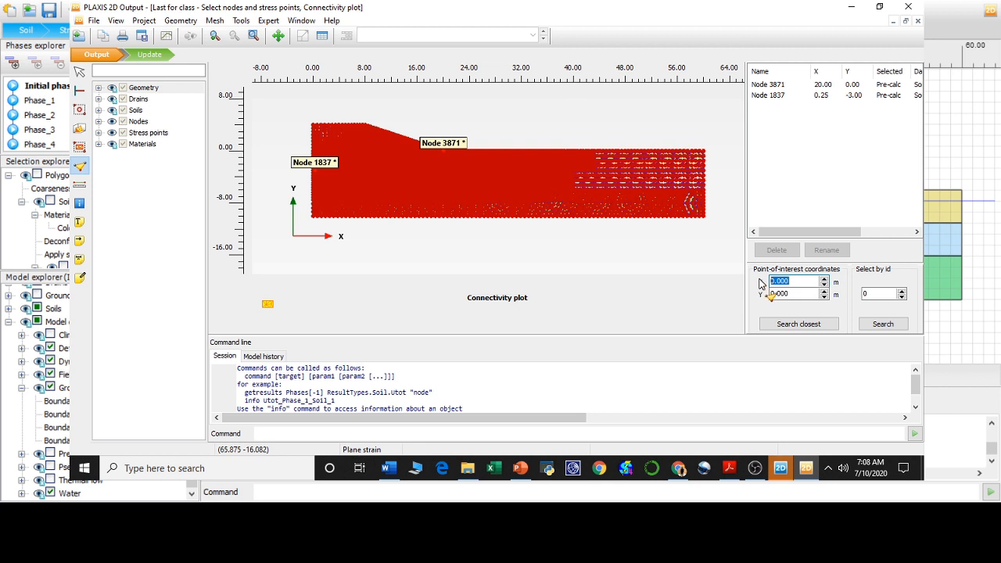
{"action": "type", "text": "20"}
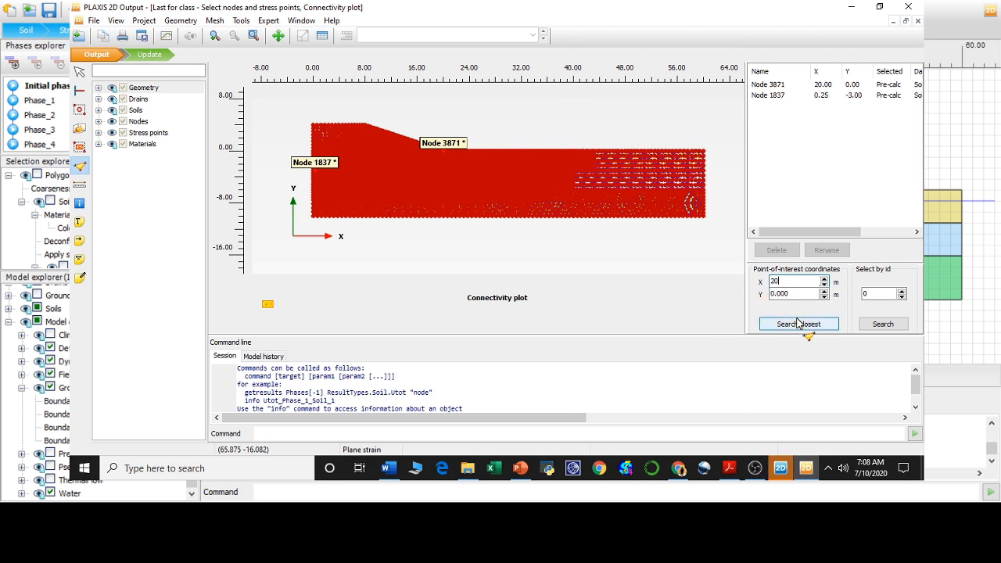
{"action": "left_click", "coordinate": [798, 324]}
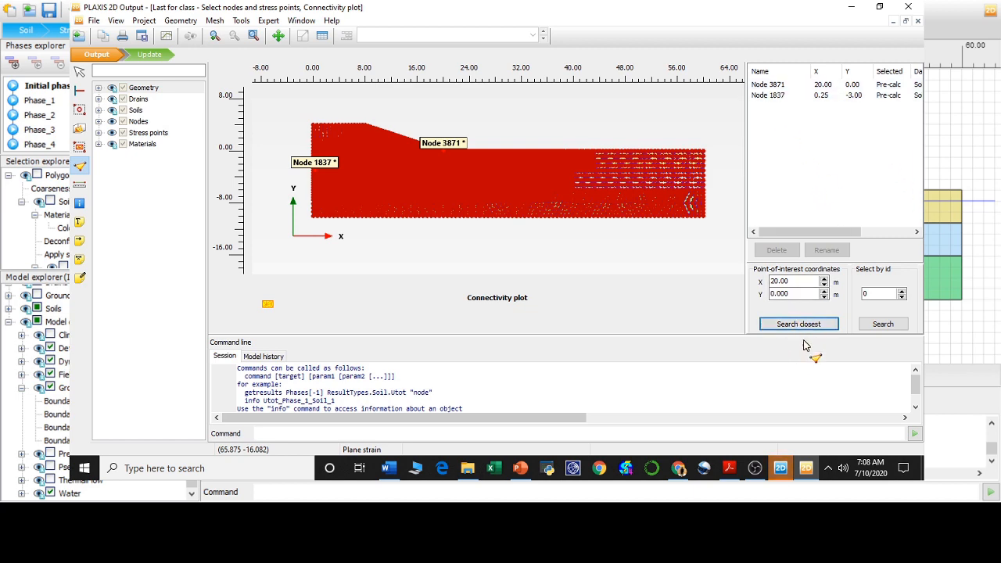
{"action": "left_click_drag", "start_coordinate": [794, 336], "coordinate": [785, 402]}
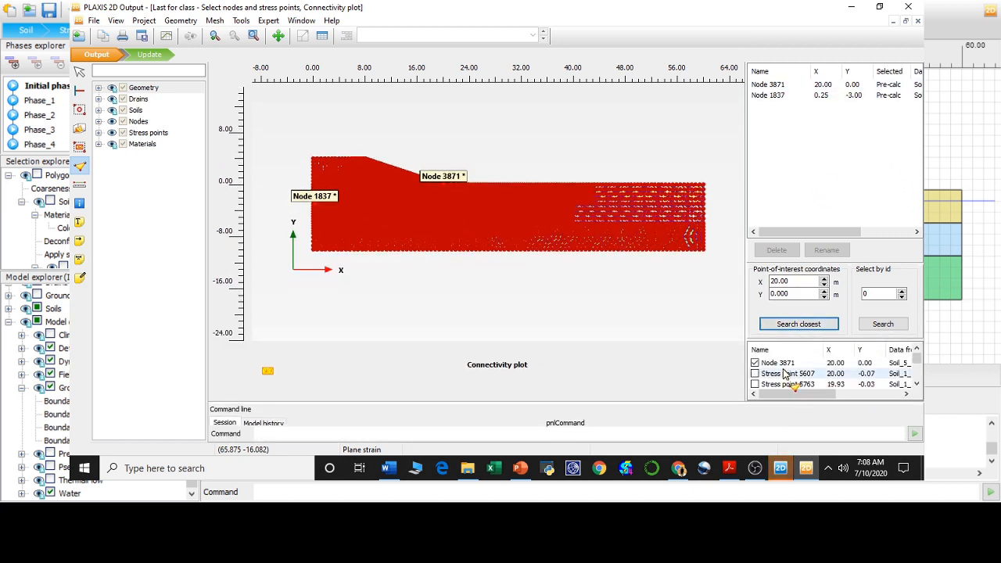
{"action": "right_click", "coordinate": [775, 97]}
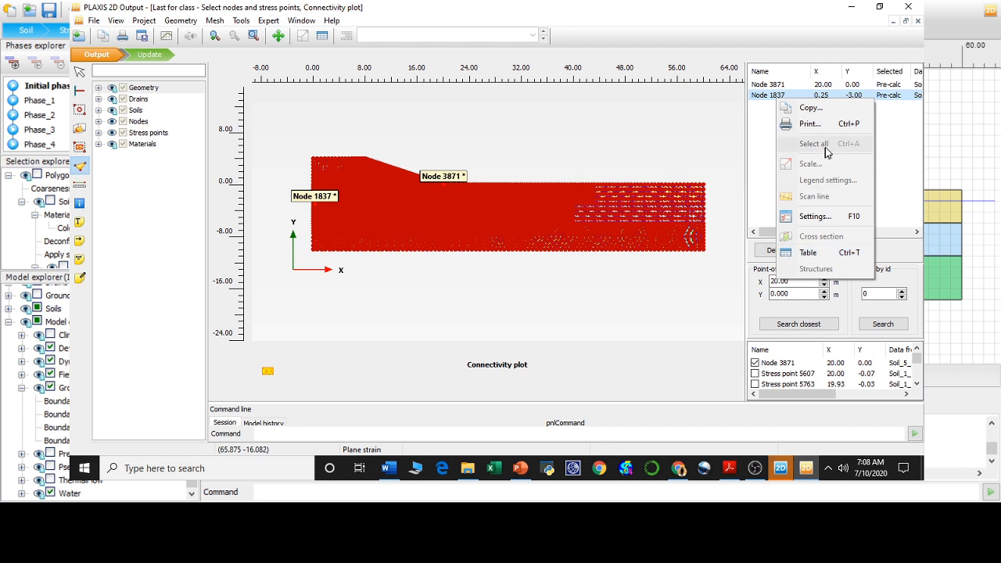
{"action": "right_click", "coordinate": [763, 99]}
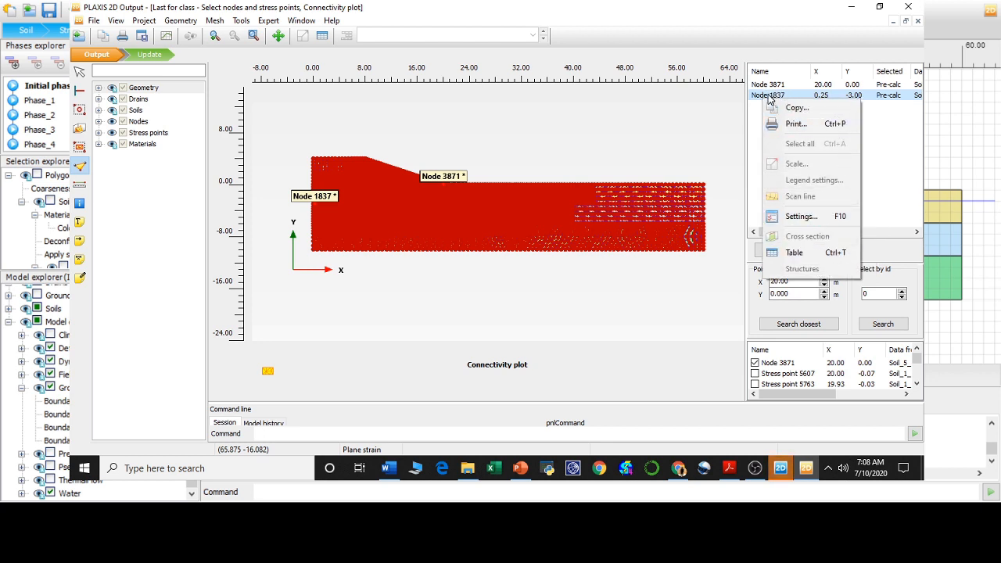
{"action": "left_click", "coordinate": [913, 156]}
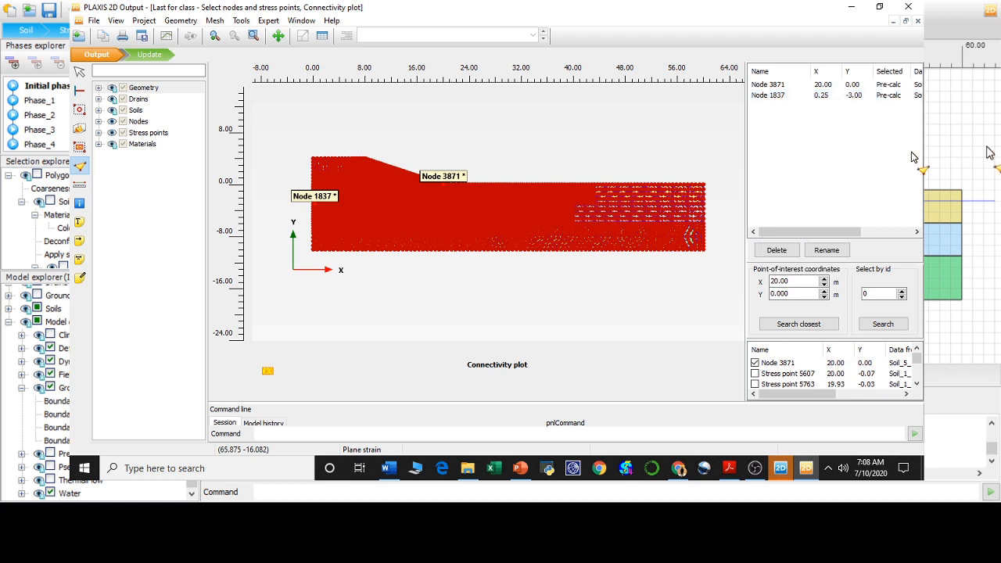
{"action": "right_click", "coordinate": [840, 97]}
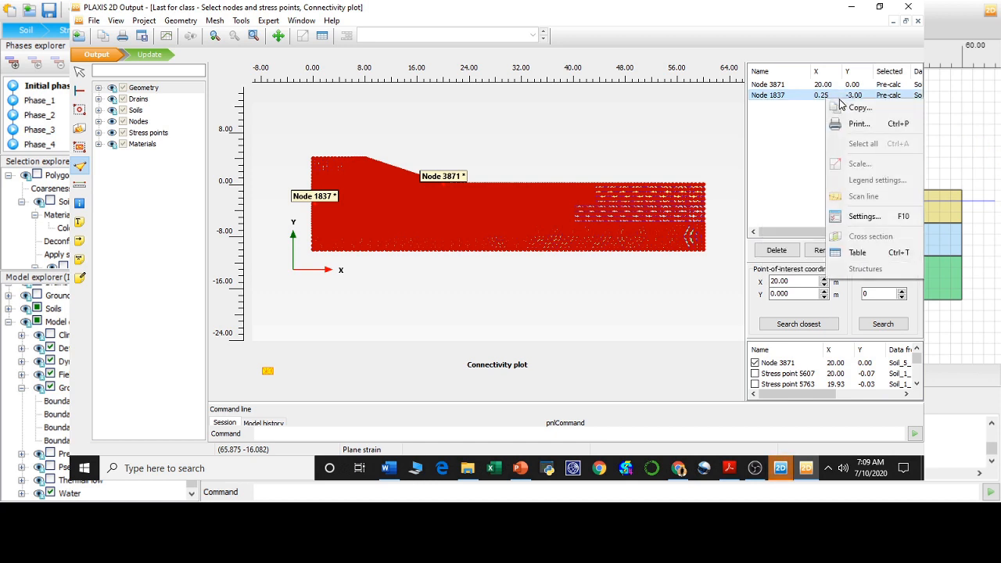
{"action": "left_click", "coordinate": [793, 155]}
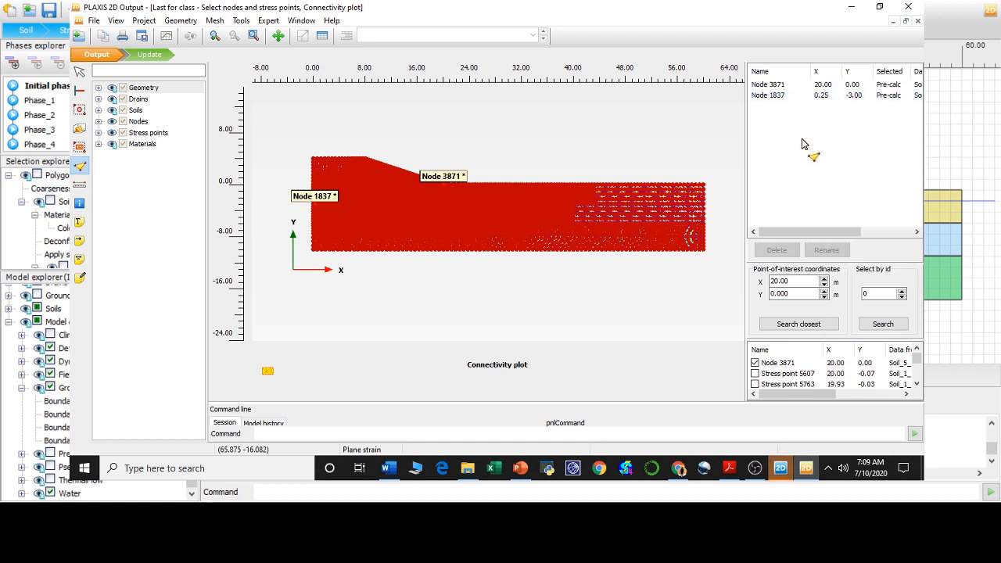
- Search for the mesh points closest to X 0.25, Y -3 m
{"action": "left_click_drag", "start_coordinate": [809, 277], "coordinate": [747, 285]}
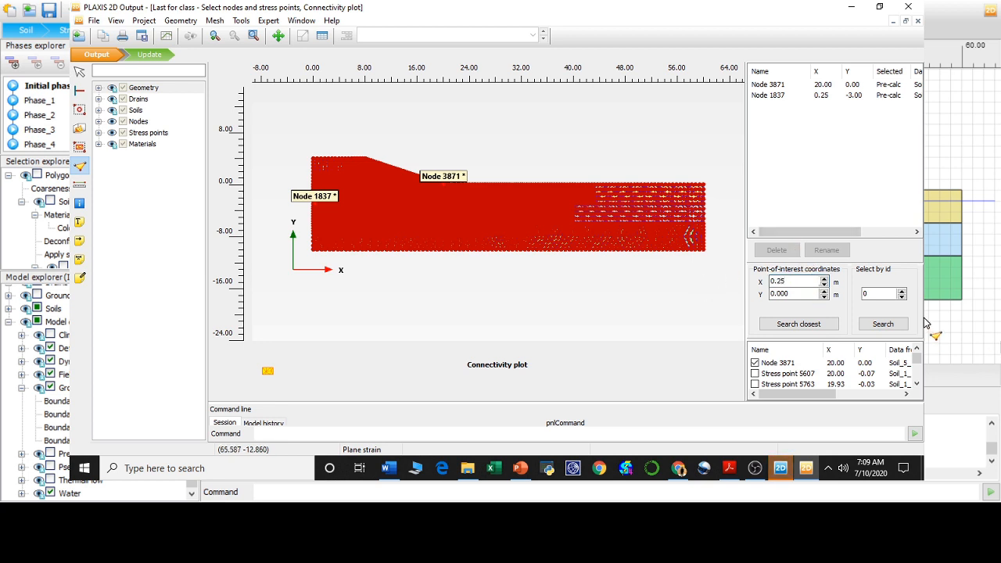
{"action": "left_click_drag", "start_coordinate": [798, 293], "coordinate": [773, 304]}
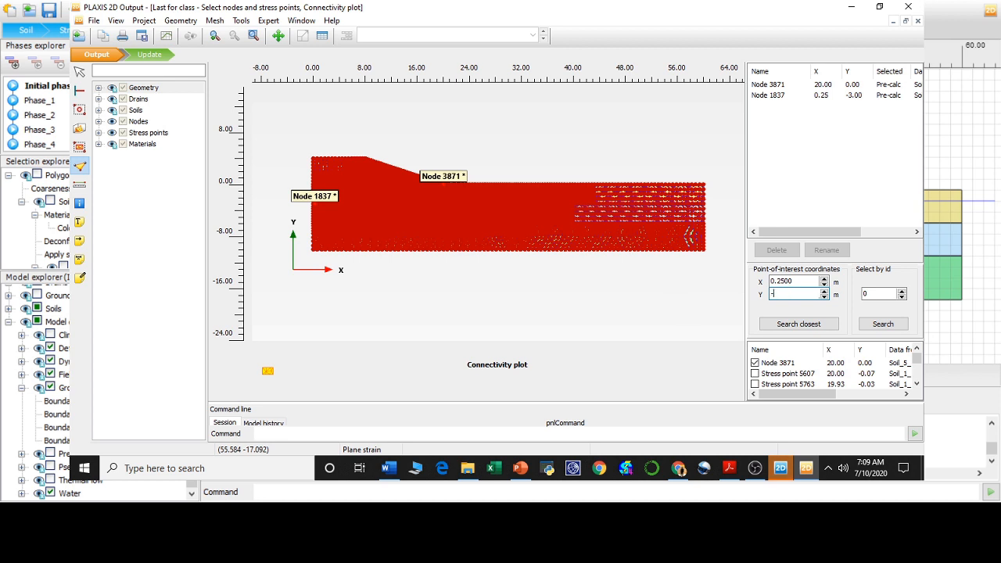
{"action": "left_click", "coordinate": [776, 327]}
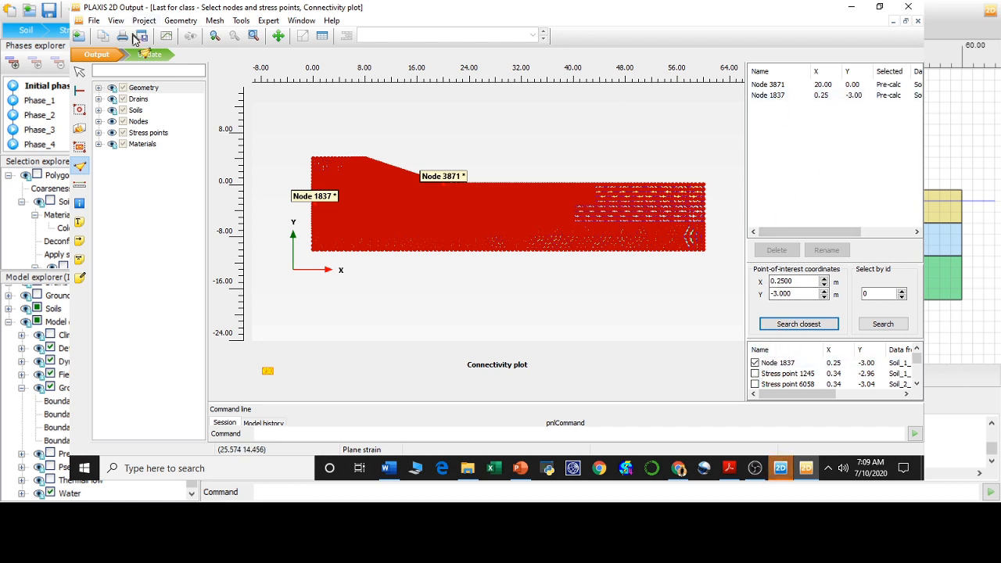
- Update the project with the selected curve points and calculate all construction phases
{"action": "left_click", "coordinate": [149, 55]}
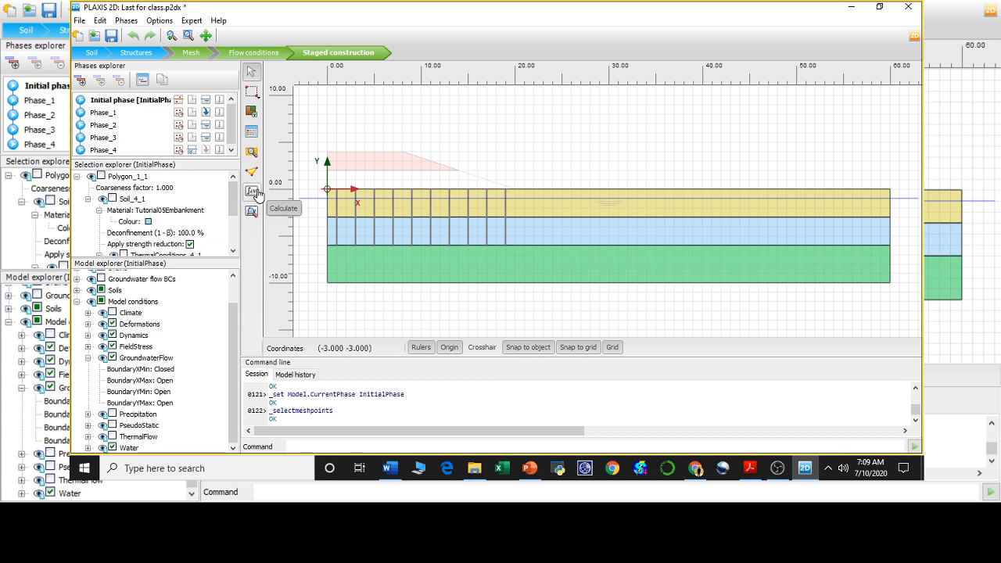
{"action": "left_click", "coordinate": [254, 194]}
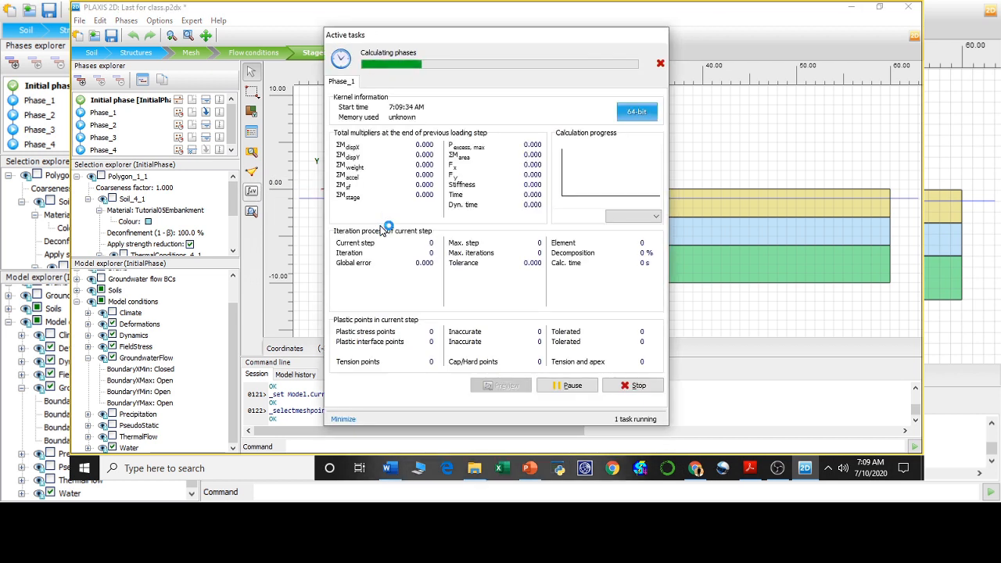
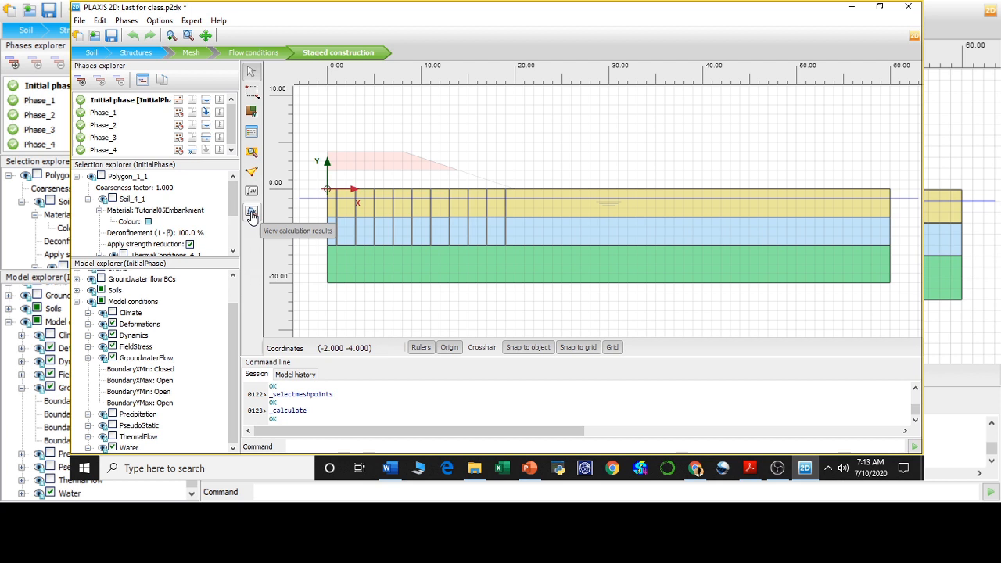
- Open the calculation results and display the deformed mesh for Phase_1
{"action": "left_click", "coordinate": [253, 220]}
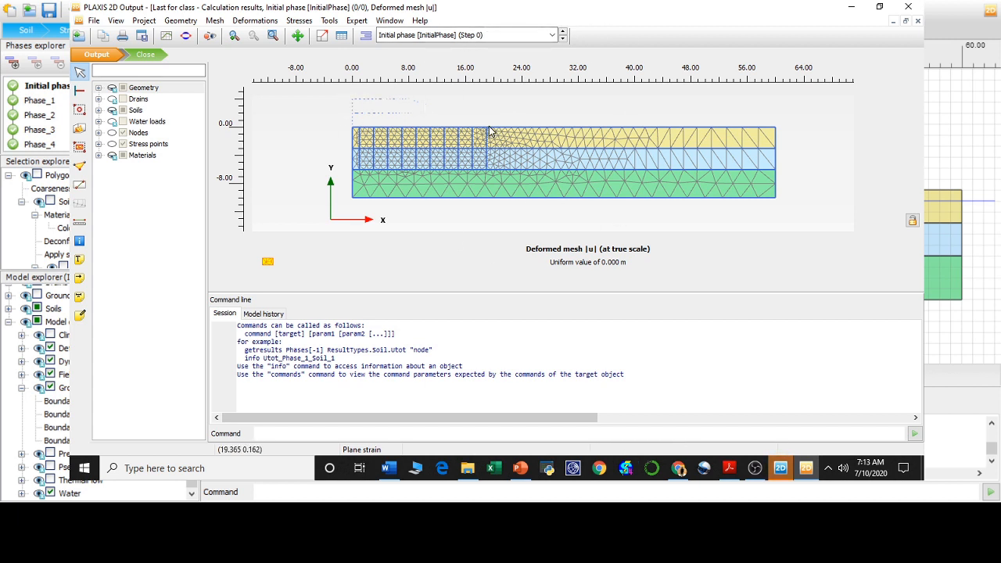
{"action": "left_click", "coordinate": [459, 36]}
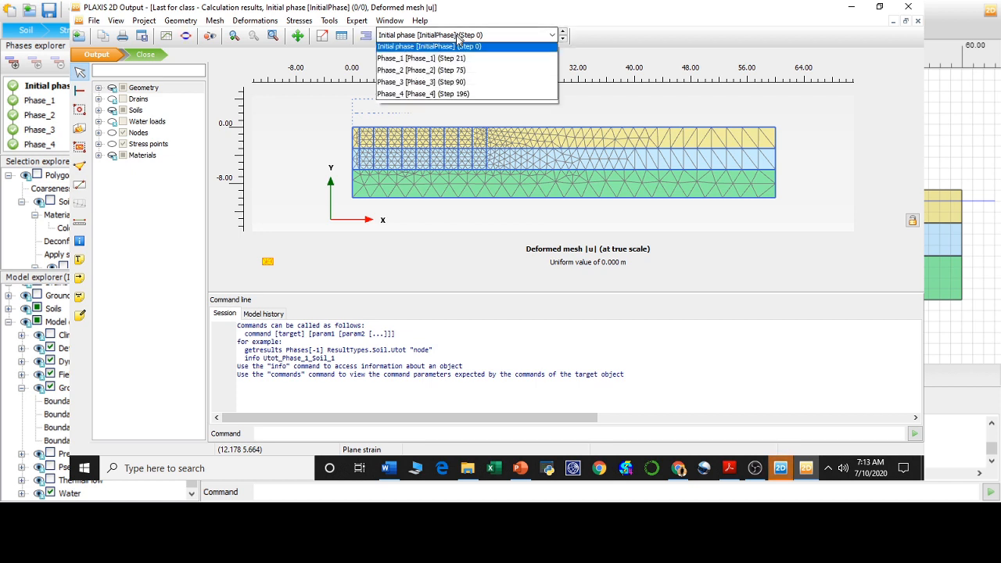
{"action": "left_click", "coordinate": [277, 126]}
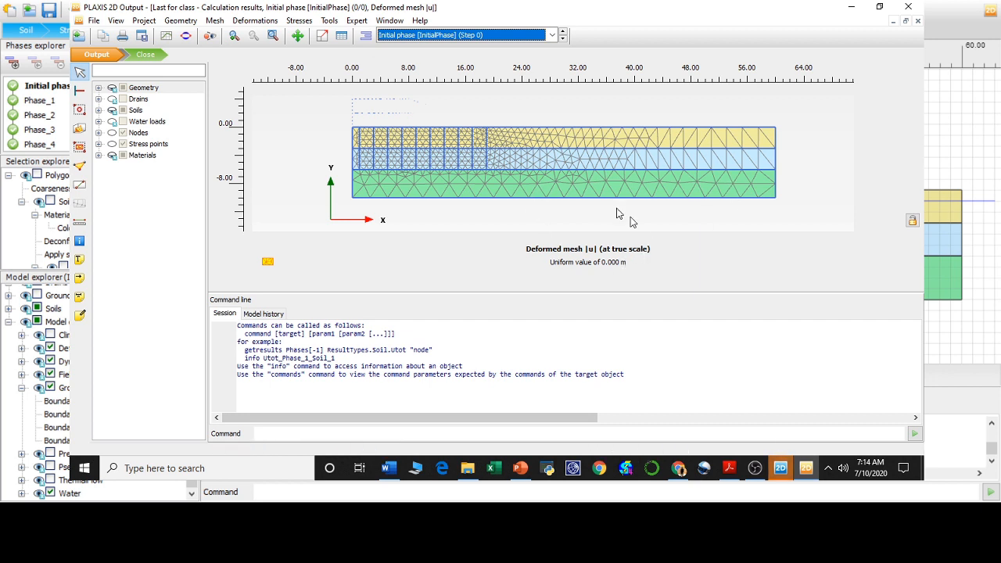
{"action": "left_click", "coordinate": [473, 36]}
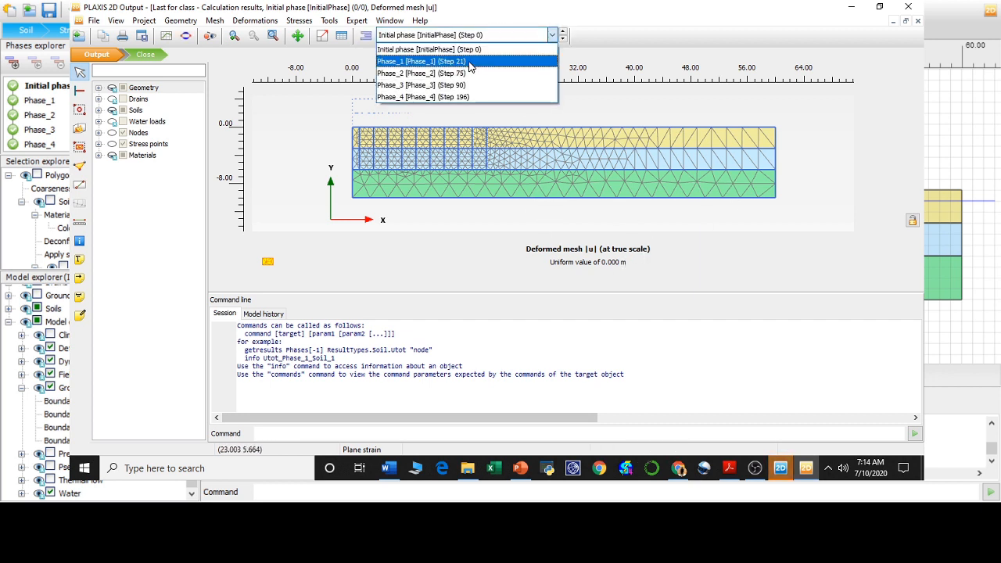
{"action": "left_click", "coordinate": [469, 61]}
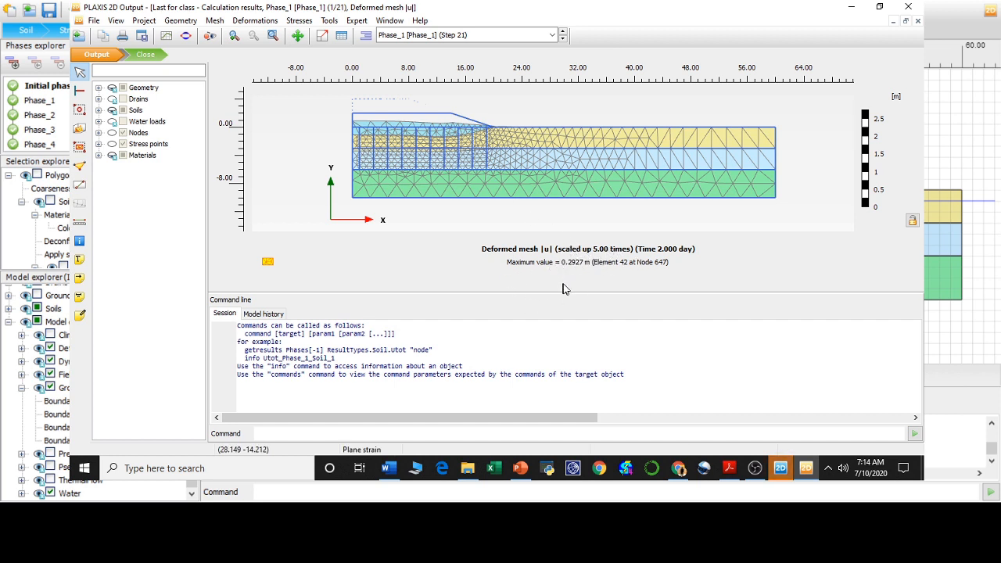
- Review the deformed mesh results of Phase_2, Phase_3 and Phase_4 in turn
{"action": "left_click", "coordinate": [493, 35]}
{"action": "left_click", "coordinate": [474, 69]}
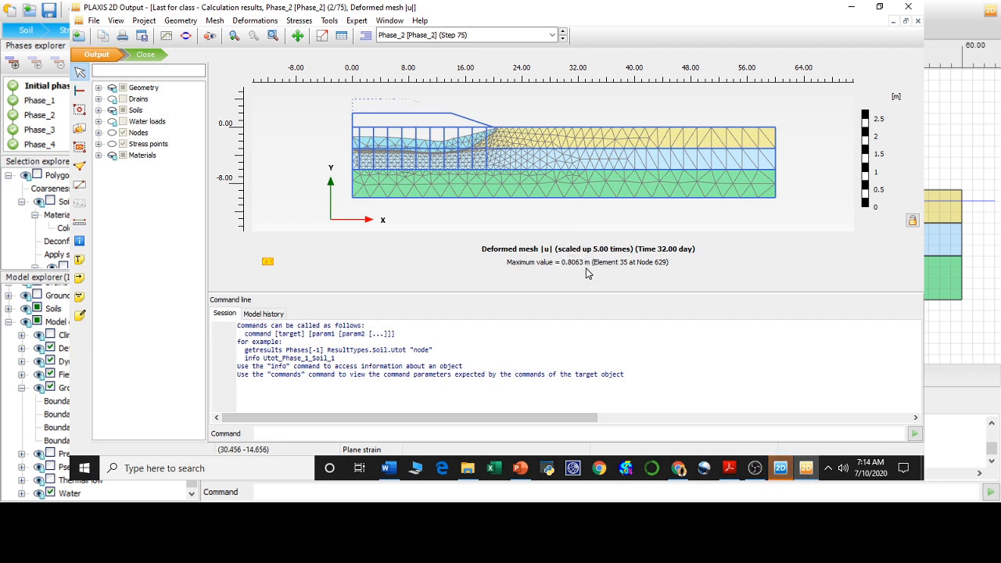
{"action": "left_click", "coordinate": [469, 34]}
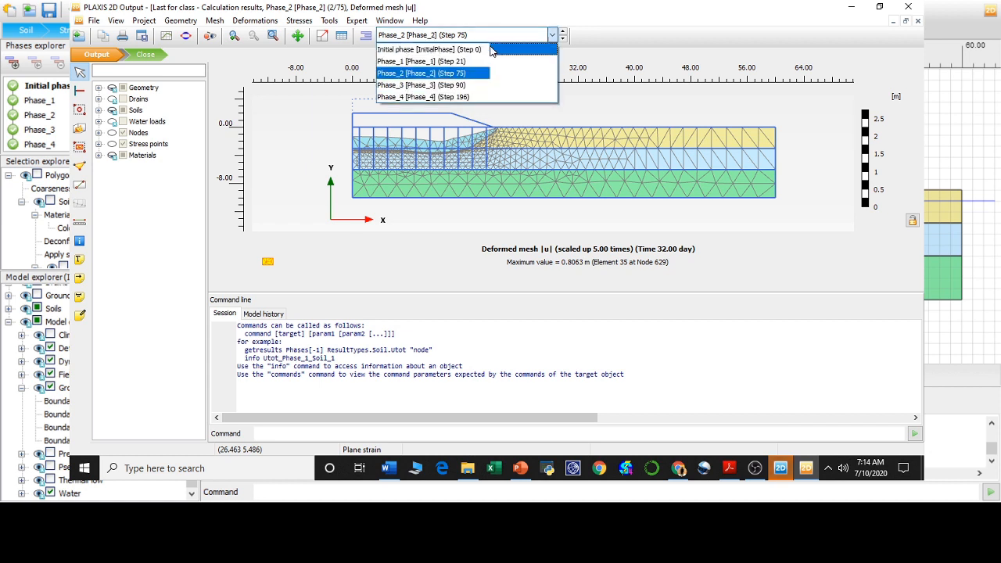
{"action": "left_click", "coordinate": [468, 86]}
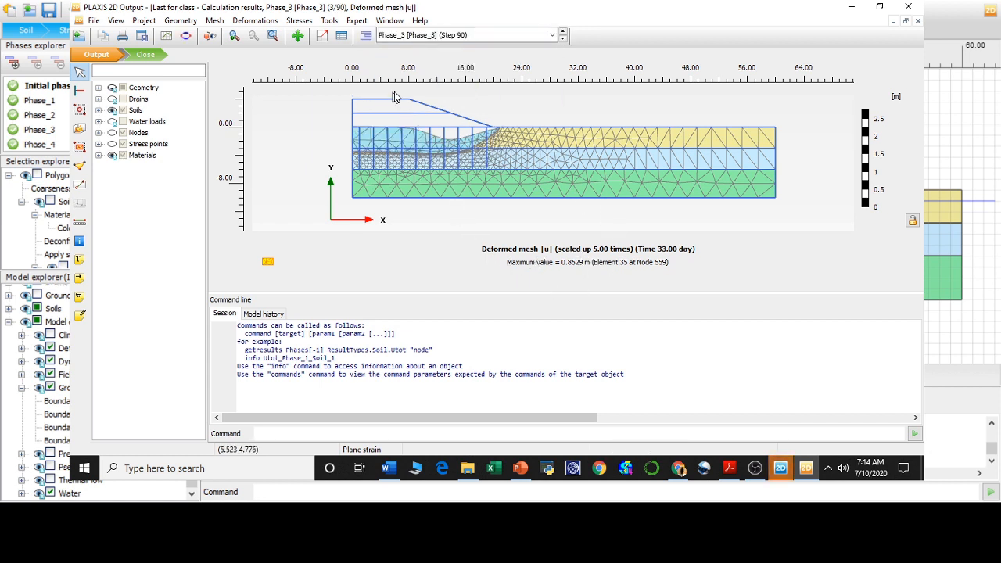
{"action": "left_click", "coordinate": [488, 36]}
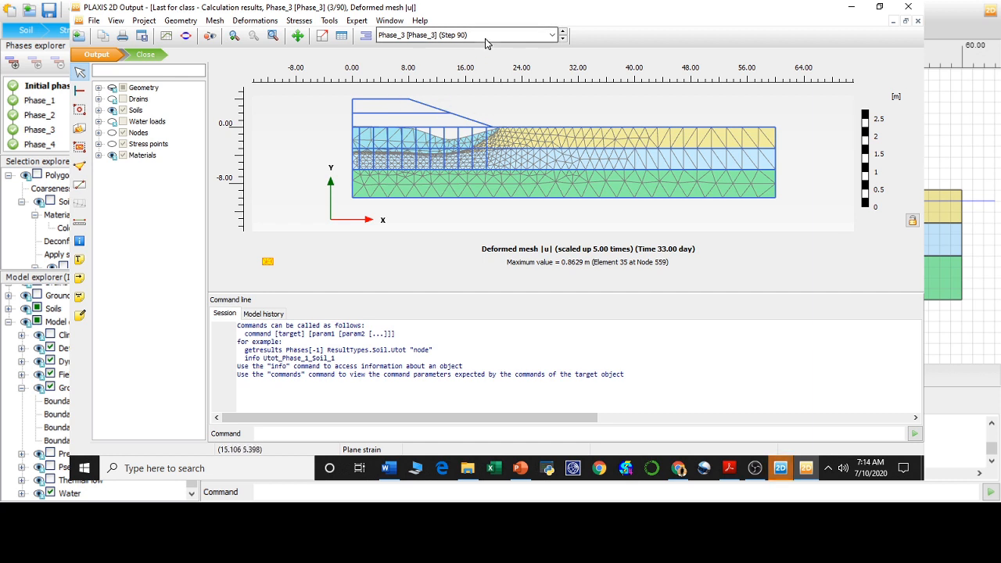
{"action": "left_click", "coordinate": [468, 98]}
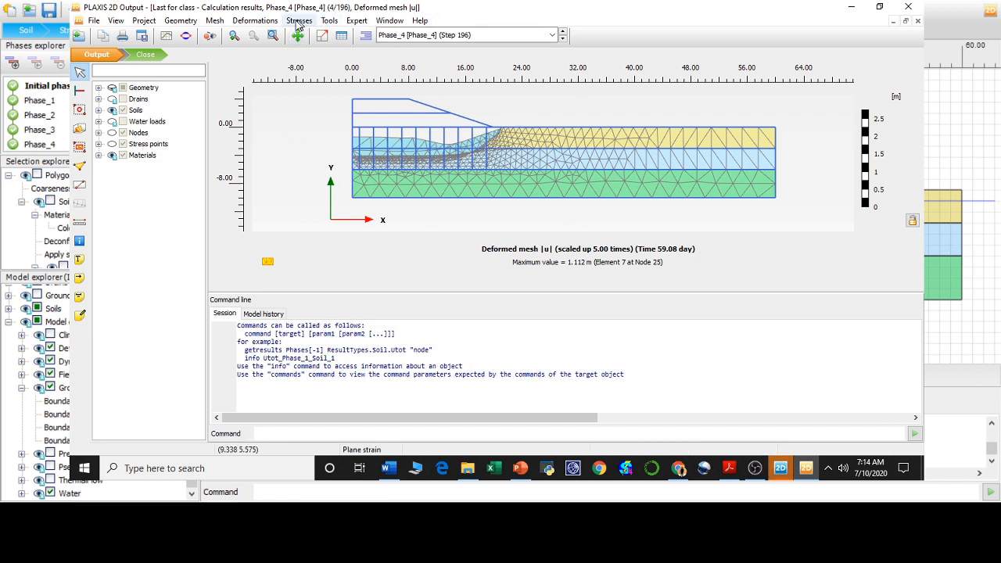
- Display the total displacements |u| for Phase_4 as a contour plot
{"action": "left_click", "coordinate": [272, 24]}
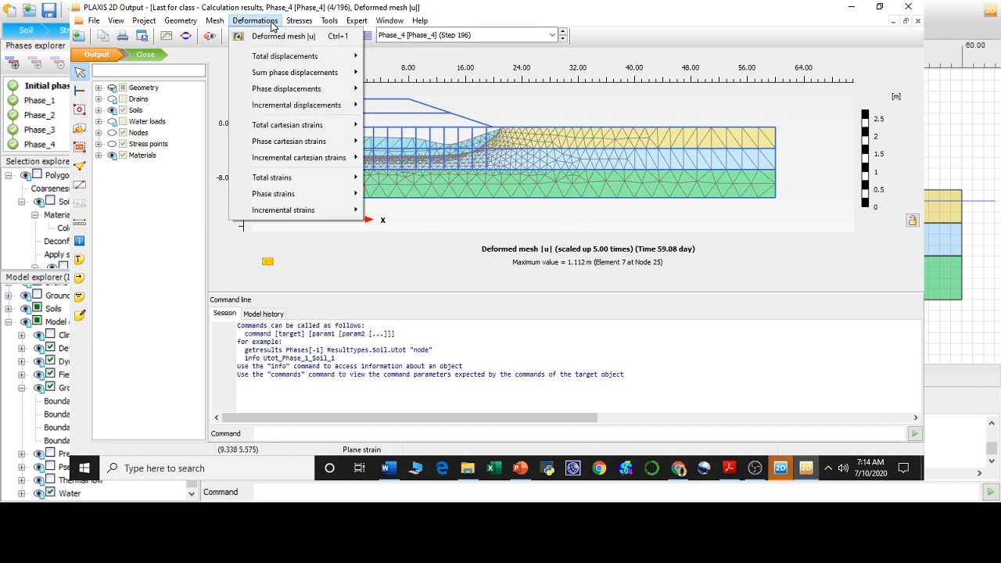
{"action": "mouse_move", "coordinate": [314, 56]}
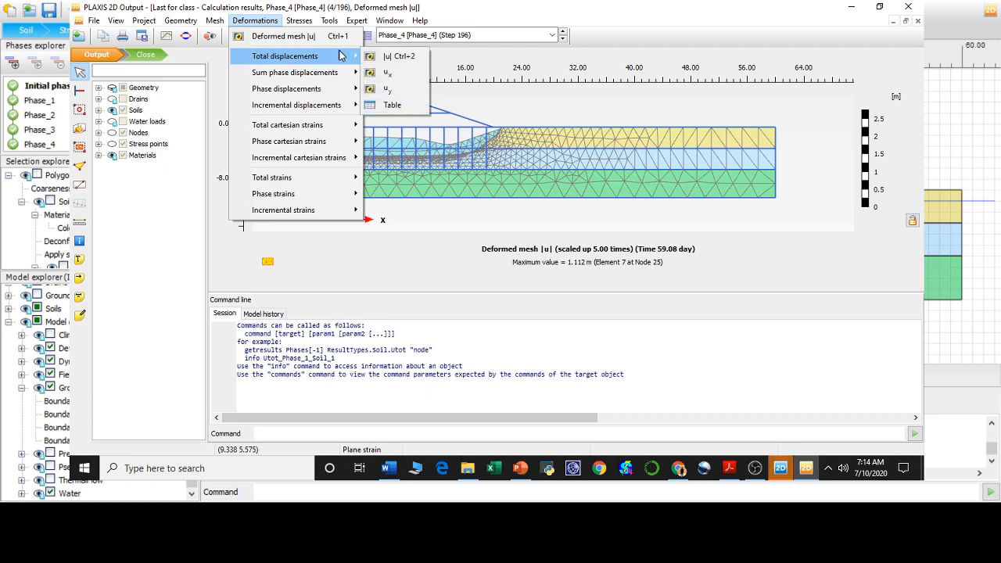
{"action": "left_click", "coordinate": [393, 63]}
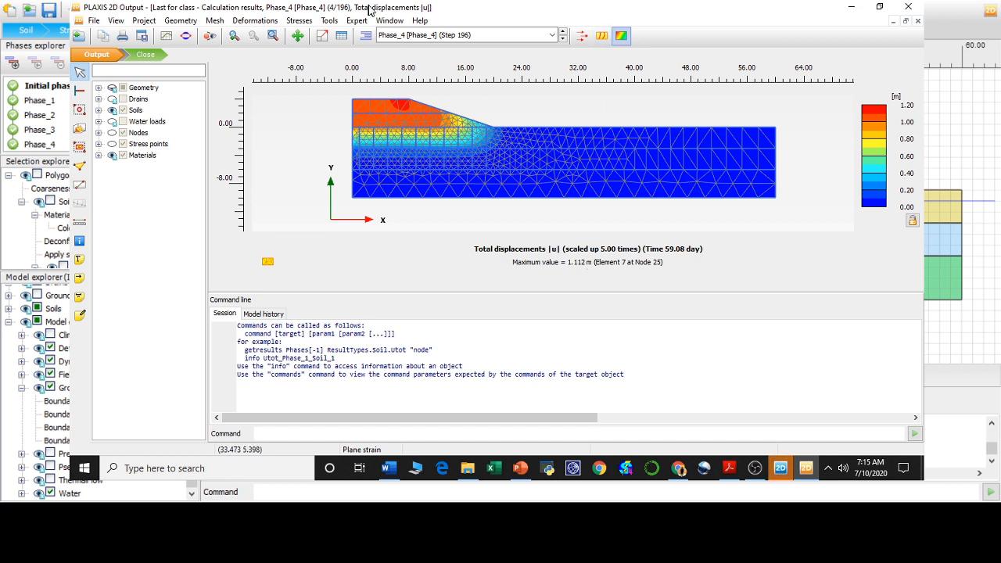
{"action": "left_click", "coordinate": [300, 21]}
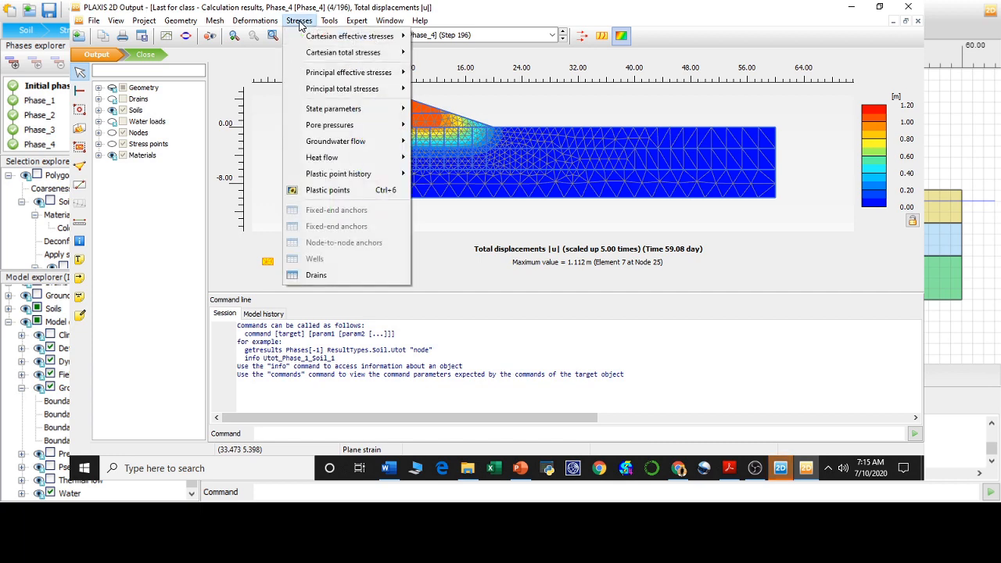
{"action": "left_click", "coordinate": [267, 67]}
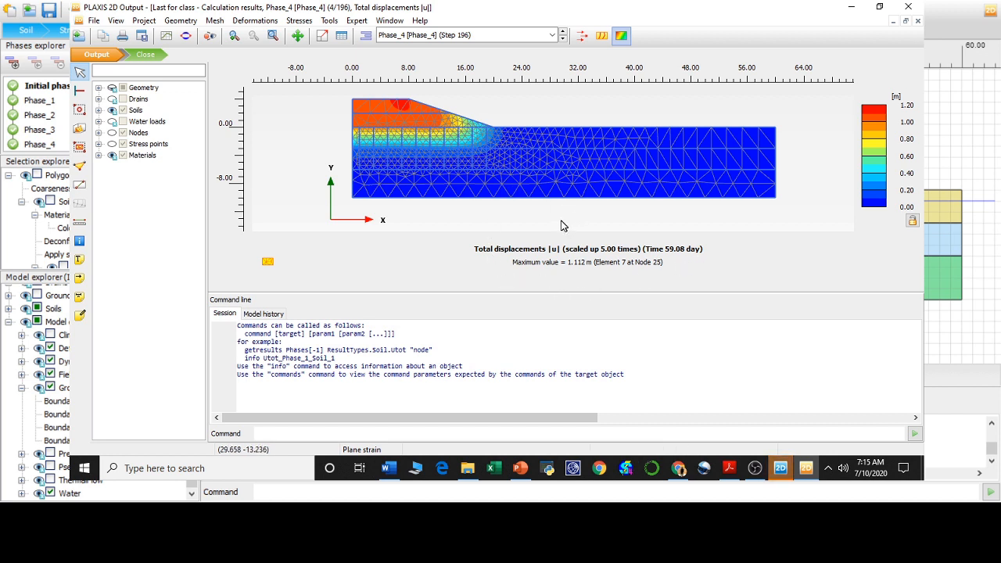
{"action": "left_click", "coordinate": [300, 21]}
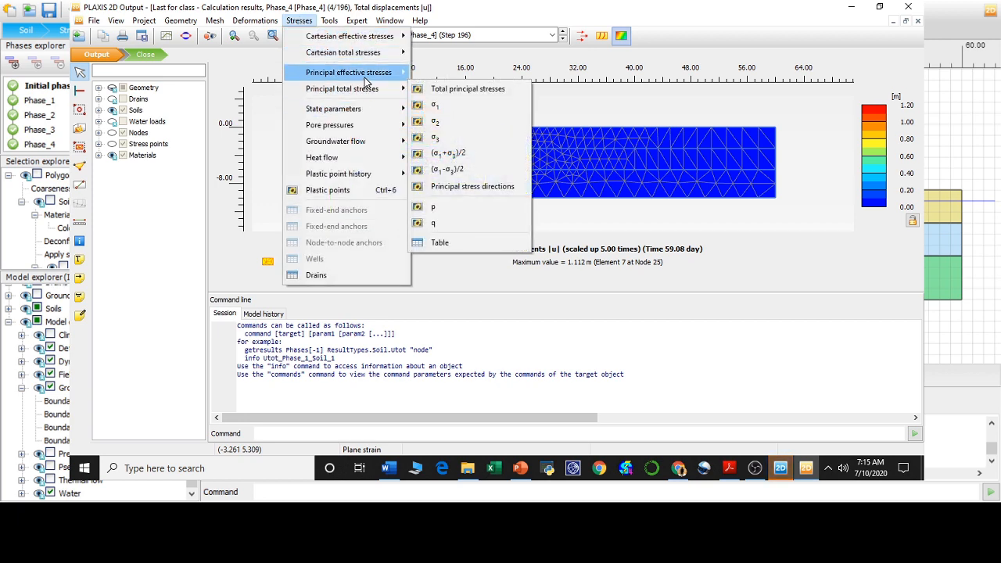
{"action": "mouse_move", "coordinate": [362, 92]}
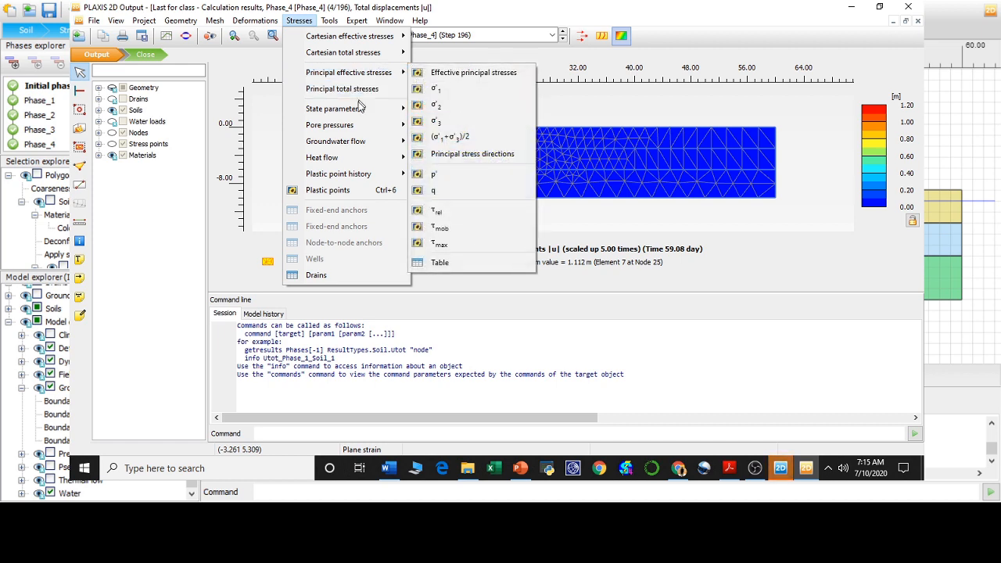
{"action": "mouse_move", "coordinate": [107, 24]}
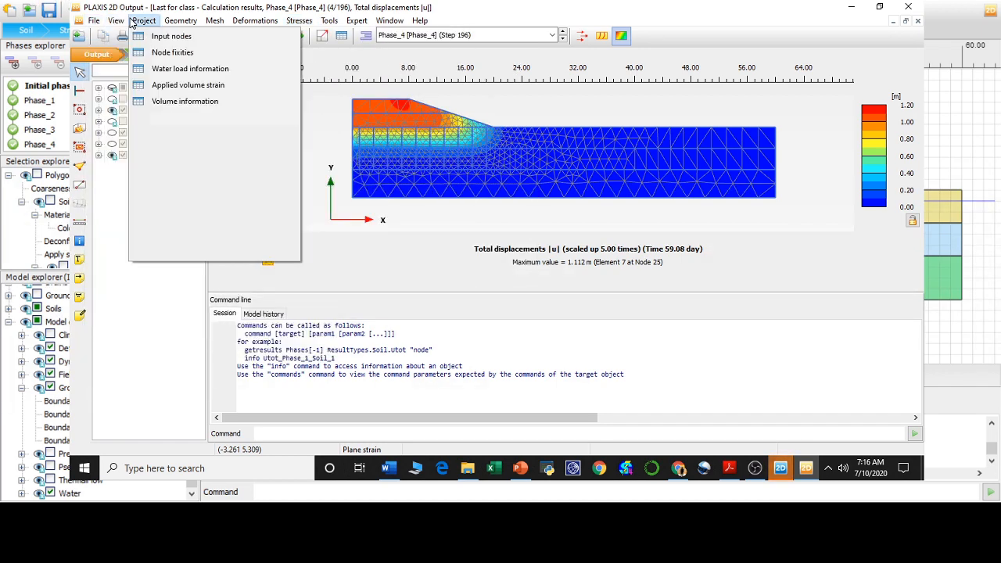
{"action": "mouse_move", "coordinate": [255, 21]}
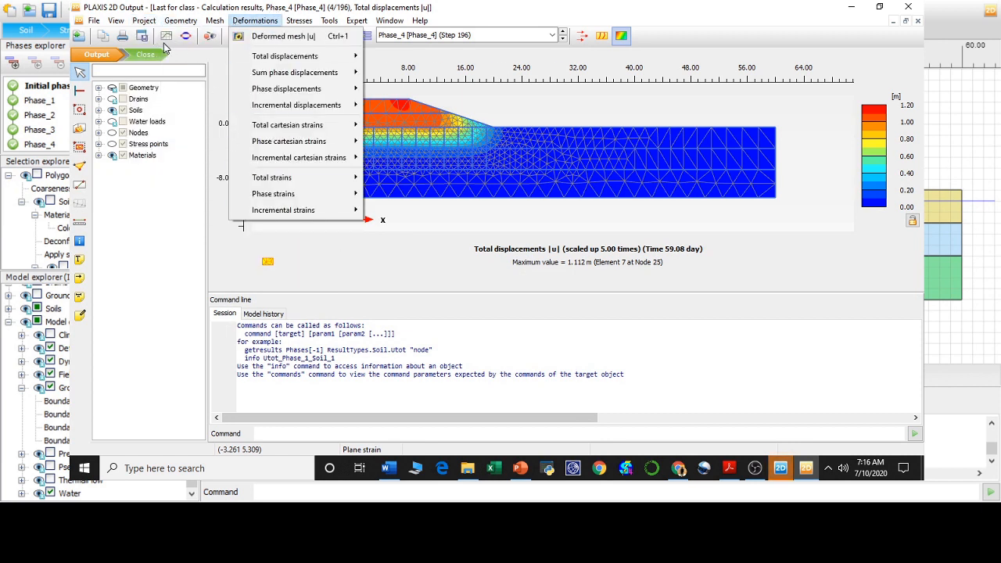
{"action": "left_click", "coordinate": [219, 71]}
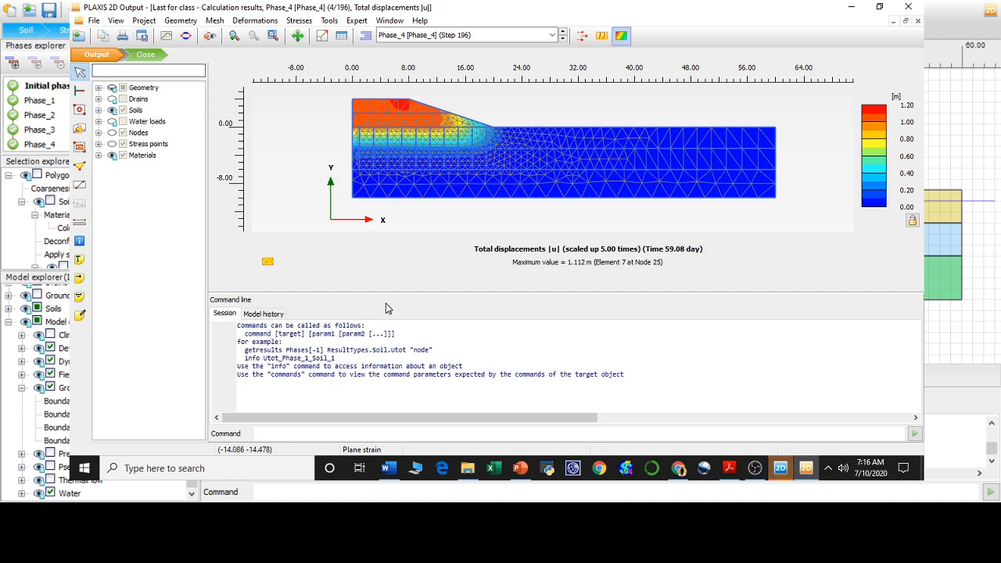
- Check the preselected curve points in the Curves manager and start a new chart
{"action": "left_click", "coordinate": [166, 36]}
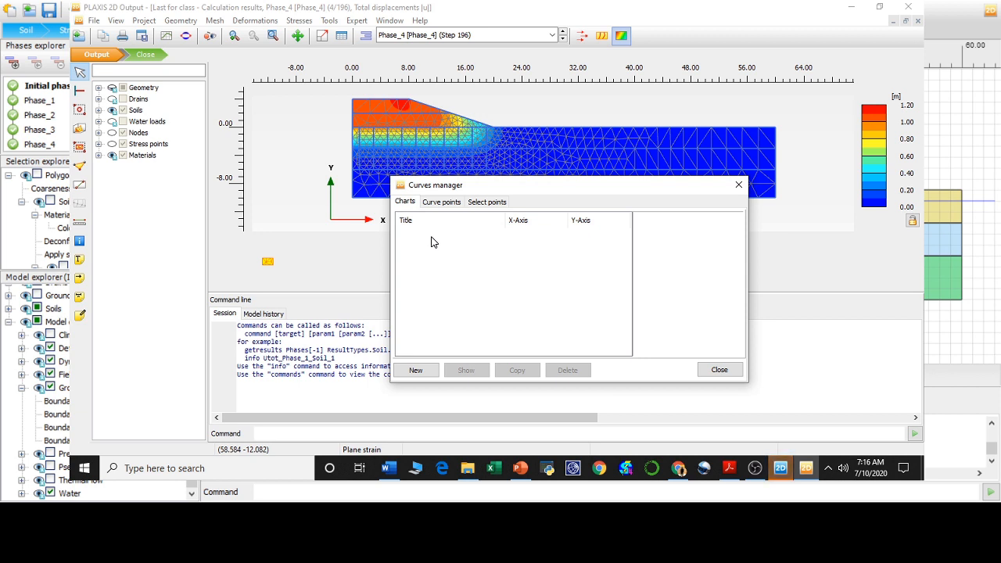
{"action": "left_click", "coordinate": [429, 205]}
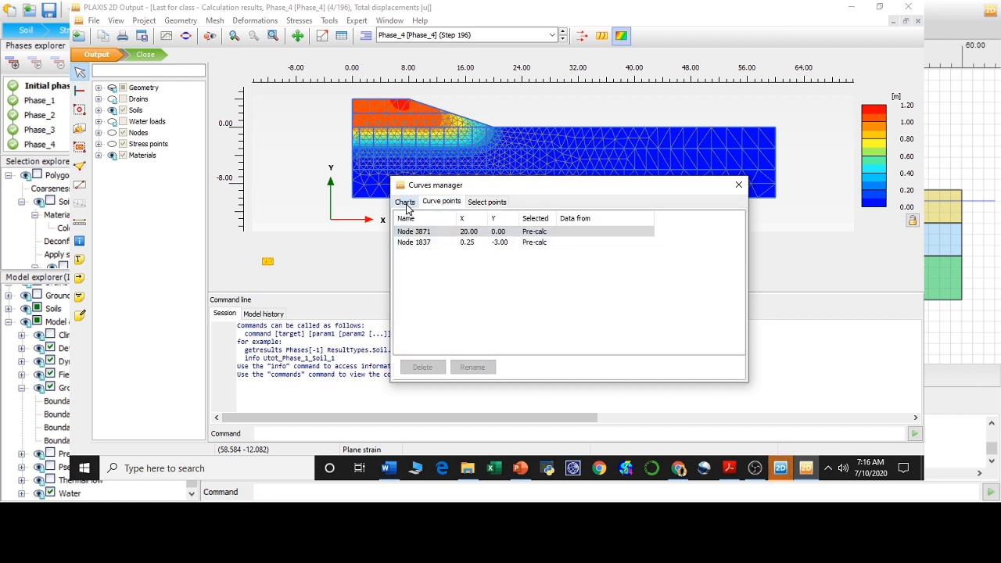
{"action": "left_click", "coordinate": [405, 204]}
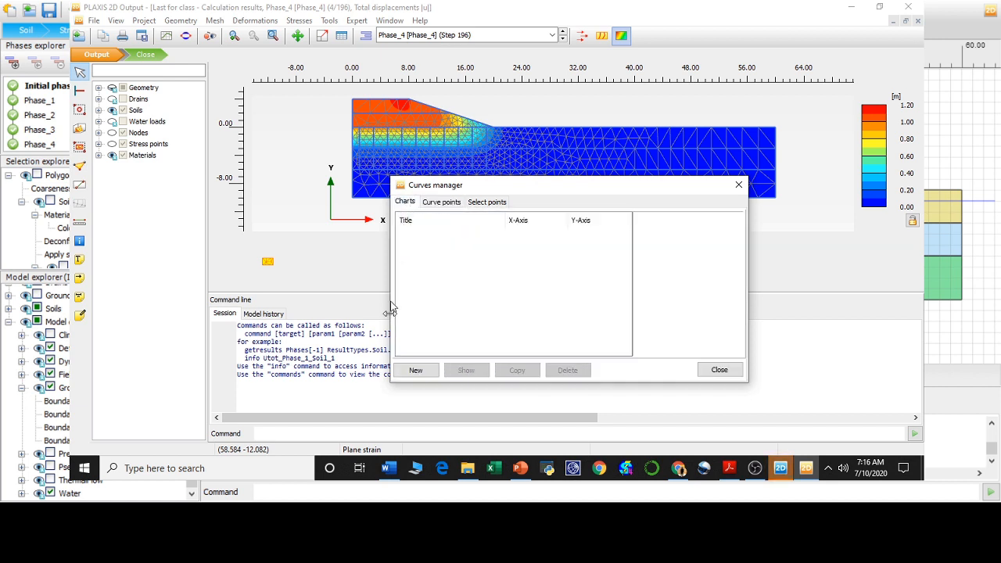
{"action": "left_click", "coordinate": [415, 371]}
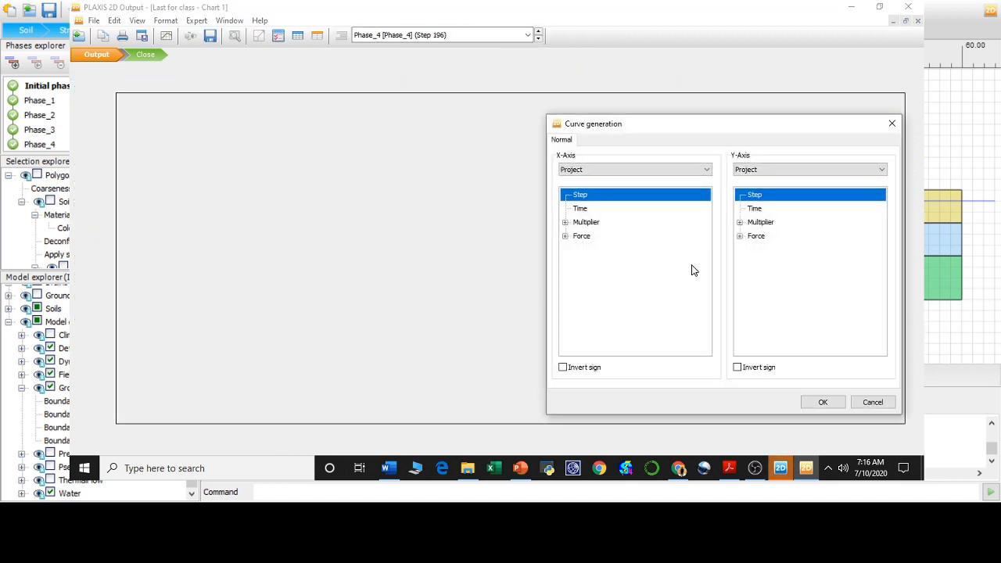
- Generate a curve of excess pore pressure (p_excess) at Node 1837 (0.250; -3.000) against time, with the Y-axis sign inverted
{"action": "left_click", "coordinate": [582, 210]}
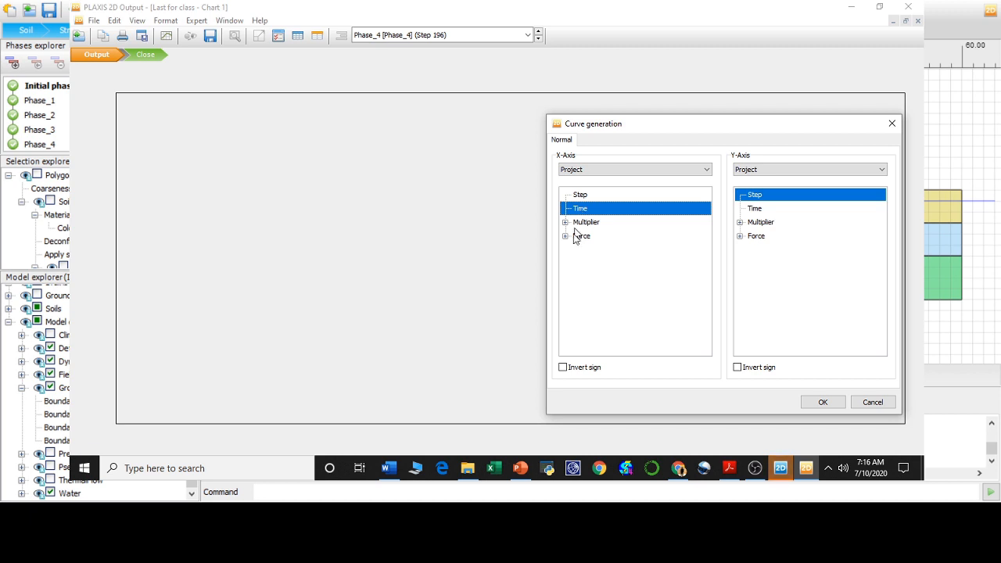
{"action": "left_click", "coordinate": [755, 171]}
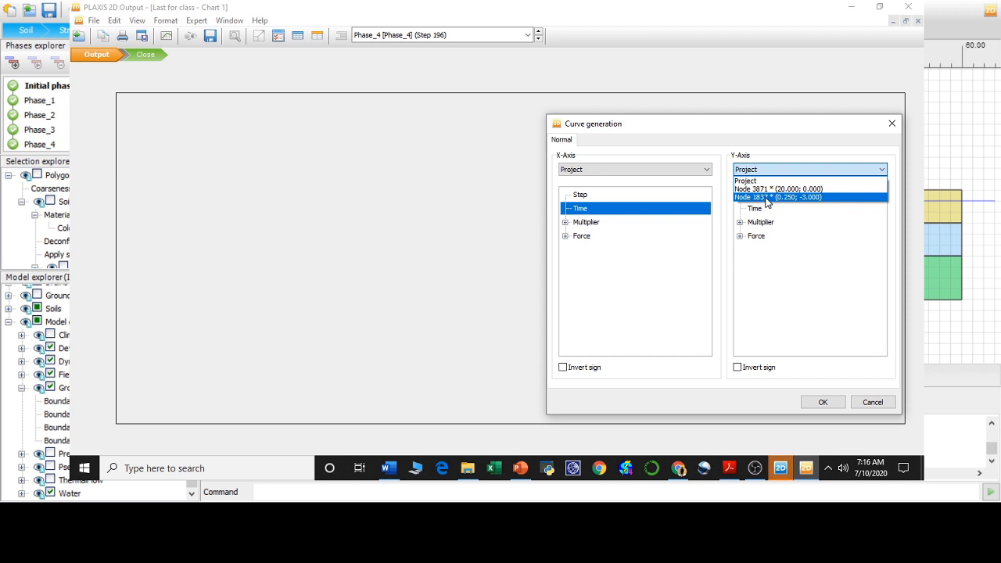
{"action": "left_click", "coordinate": [765, 197]}
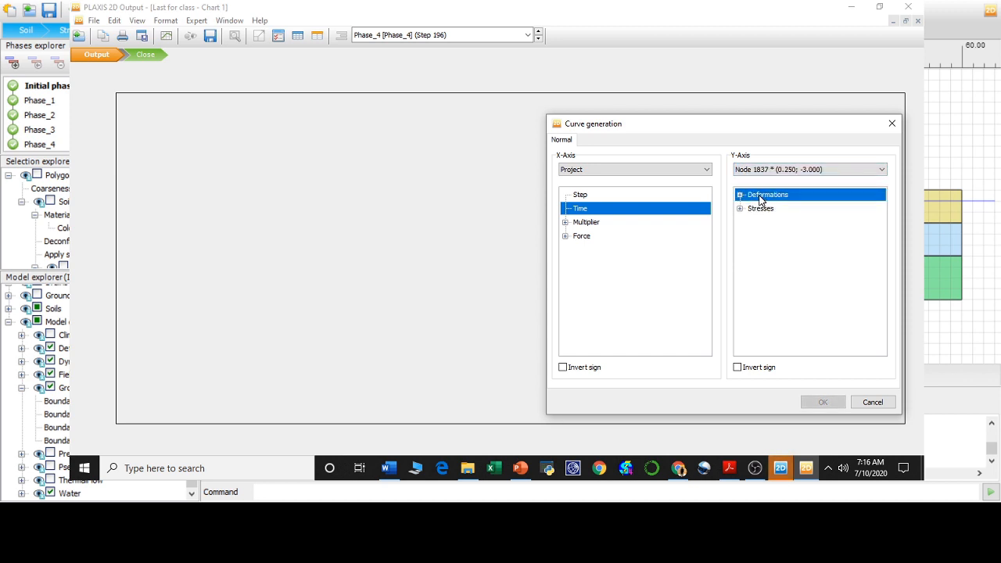
{"action": "left_click", "coordinate": [741, 209]}
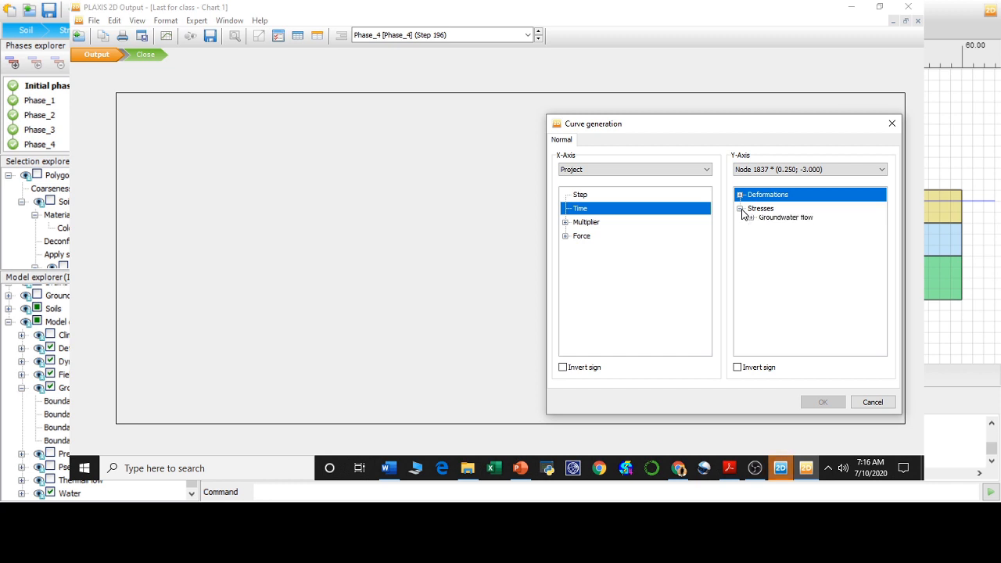
{"action": "left_click", "coordinate": [751, 222]}
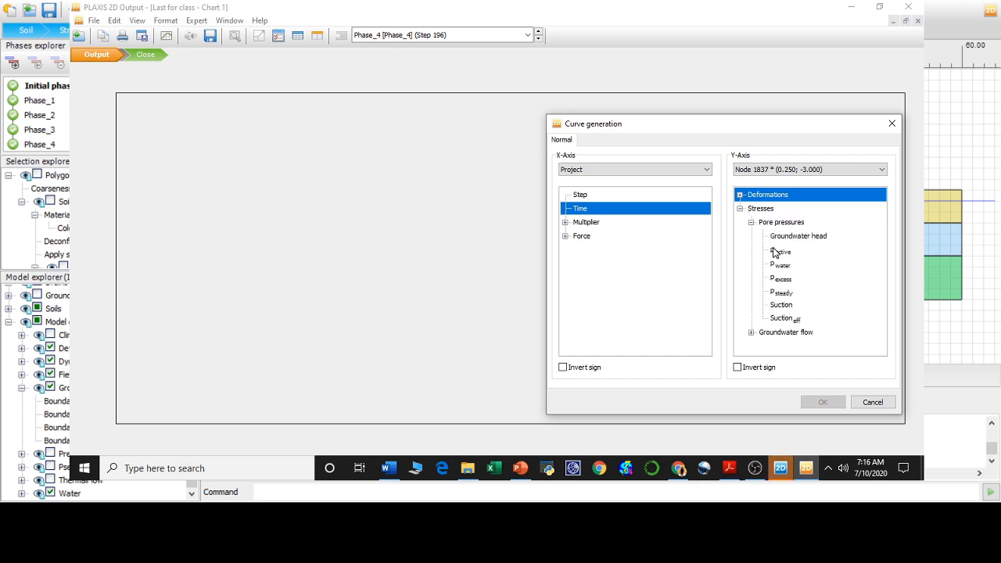
{"action": "left_click", "coordinate": [794, 283]}
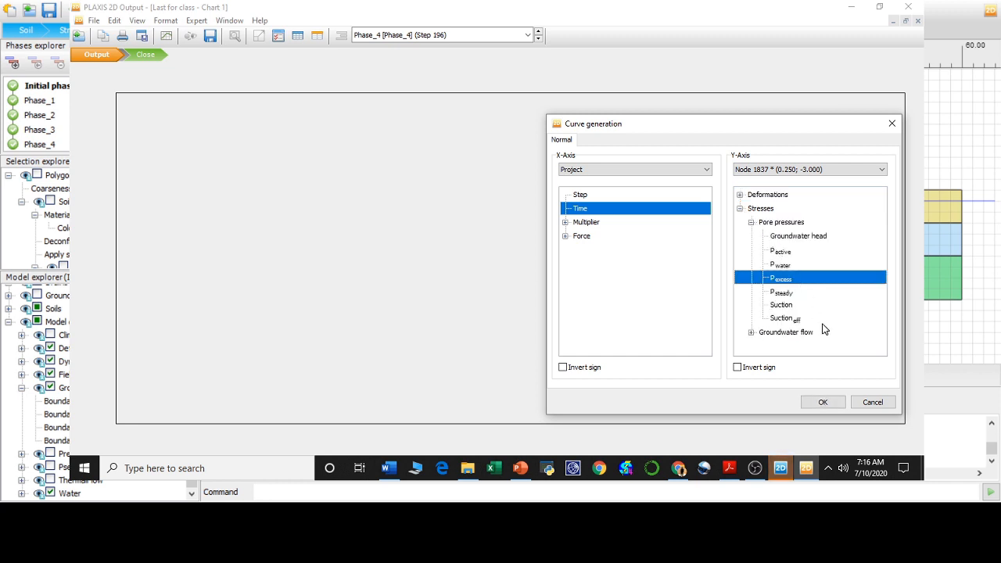
{"action": "left_click", "coordinate": [738, 369]}
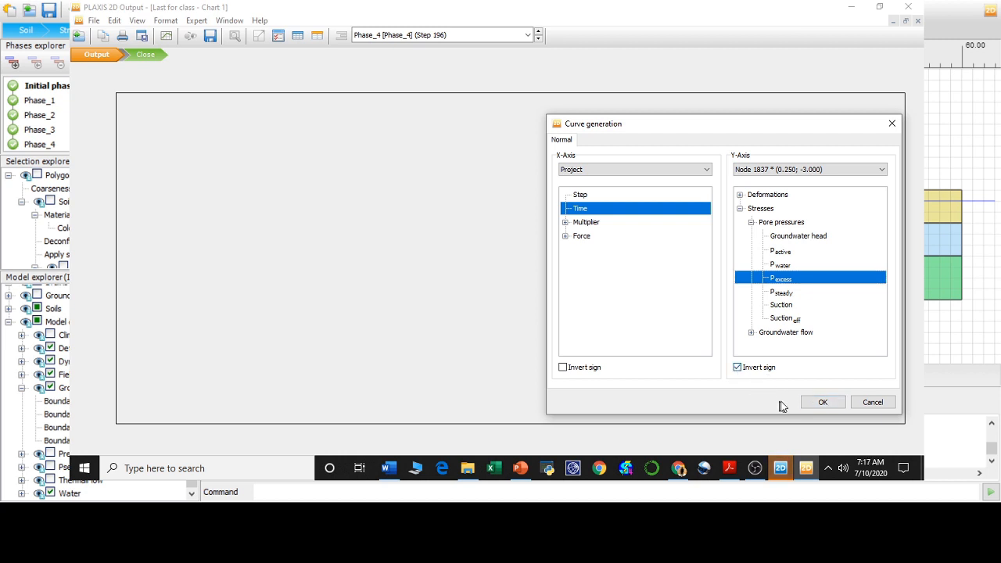
{"action": "left_click", "coordinate": [821, 407]}
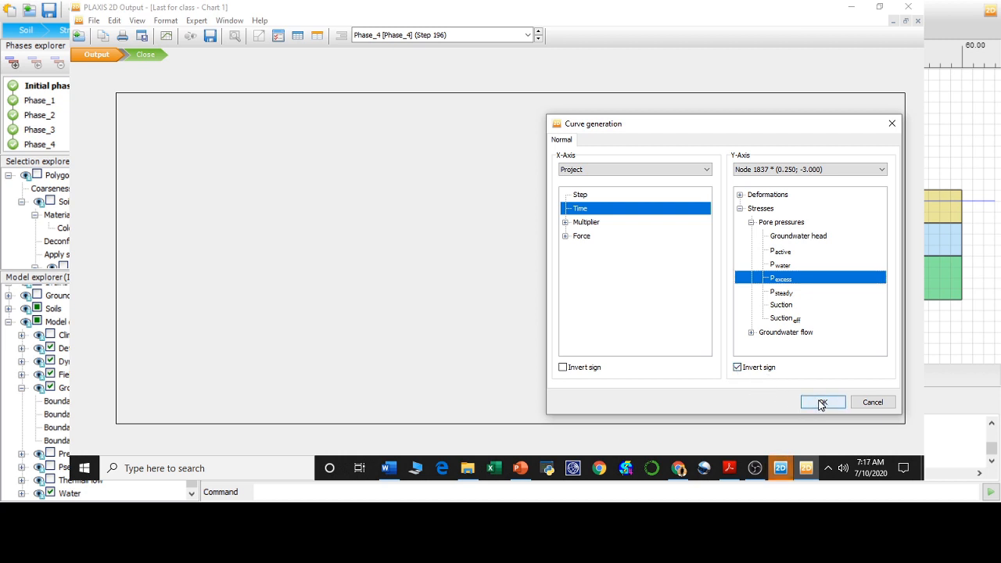
{"action": "left_click", "coordinate": [821, 405]}
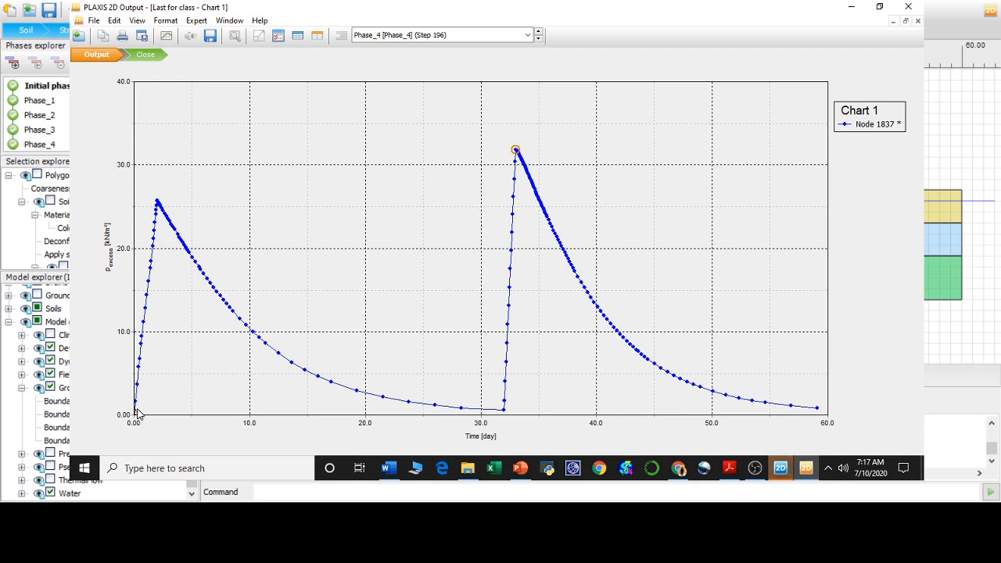
- Examine the data points along the excess pore pressure curve, from its start through both peaks to its end
{"action": "mouse_move", "coordinate": [138, 380]}
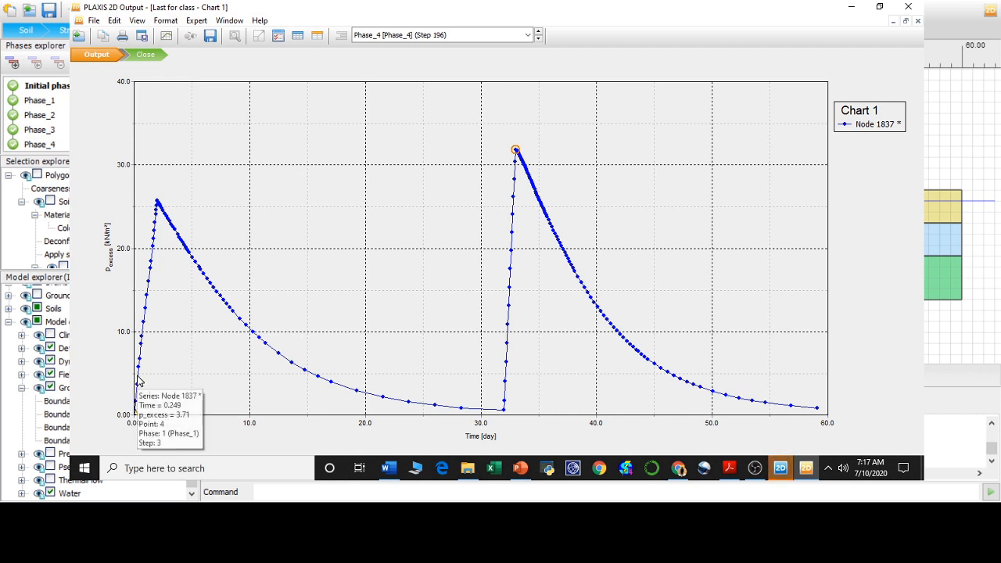
{"action": "mouse_move", "coordinate": [152, 282]}
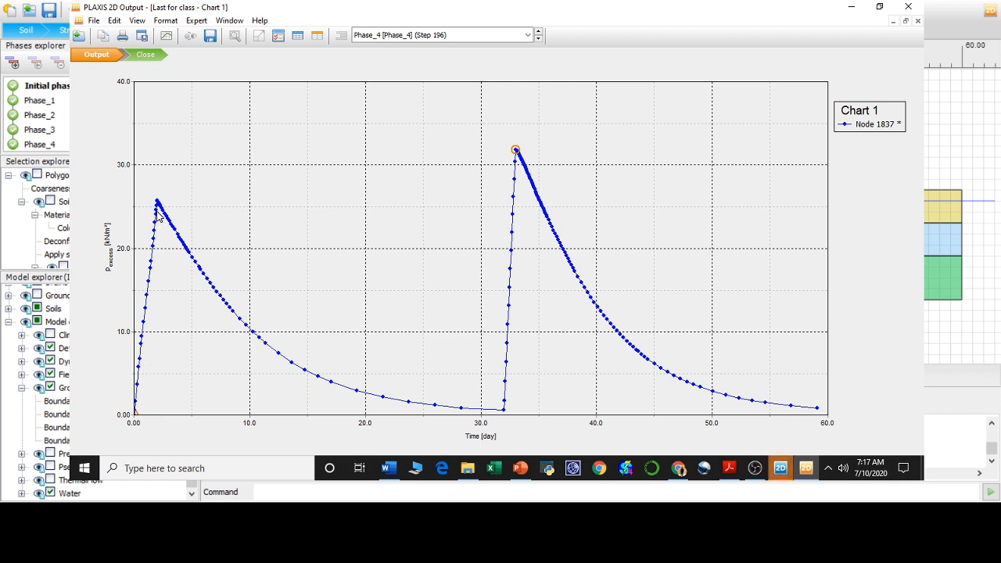
{"action": "mouse_move", "coordinate": [156, 203]}
{"action": "mouse_move", "coordinate": [505, 412]}
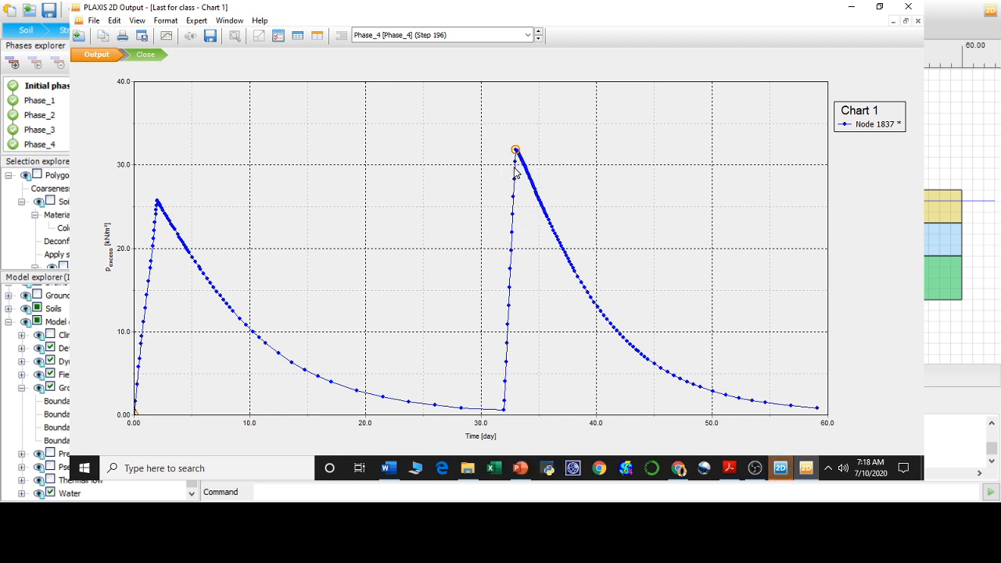
{"action": "mouse_move", "coordinate": [516, 158]}
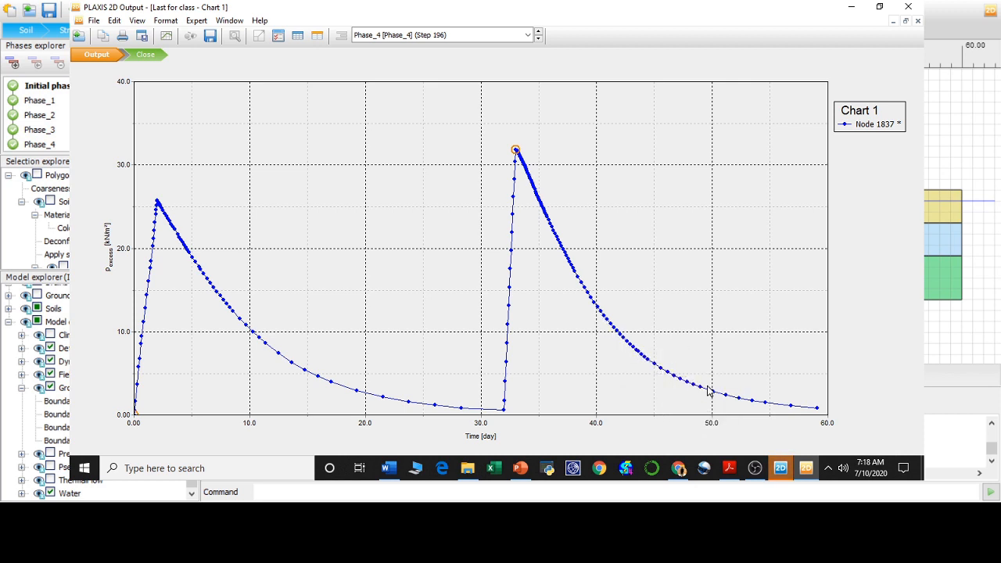
{"action": "mouse_move", "coordinate": [816, 408]}
- Create a second chart plotting p_excess at Node 1837 against time, with the Y-axis sign inverted
{"action": "left_click", "coordinate": [163, 35]}
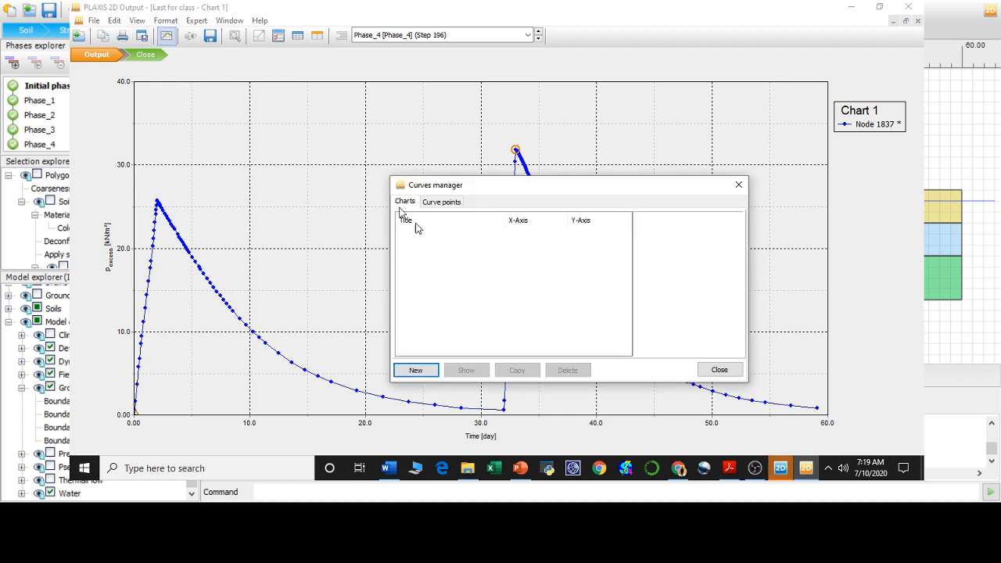
{"action": "left_click", "coordinate": [413, 369]}
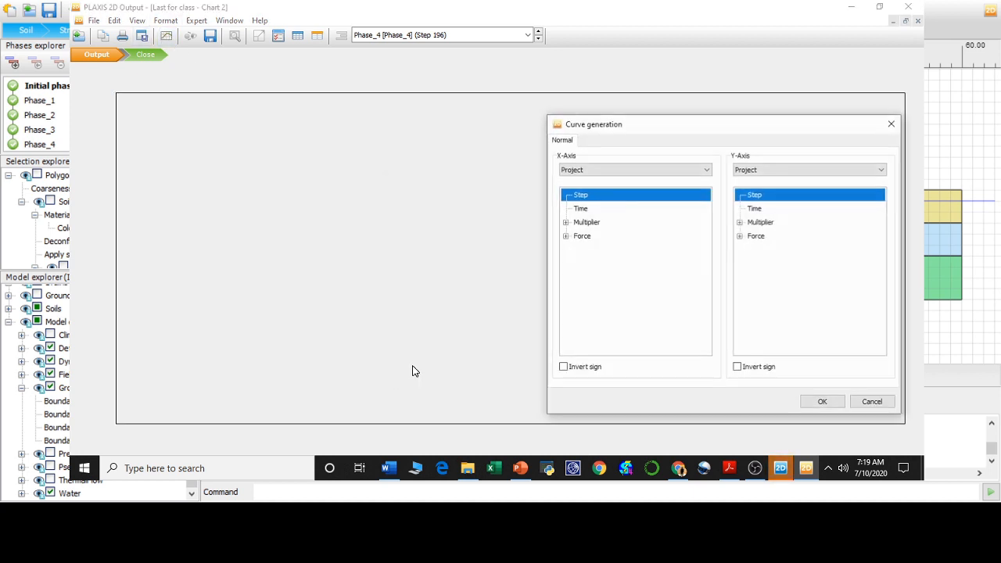
{"action": "left_click", "coordinate": [579, 209]}
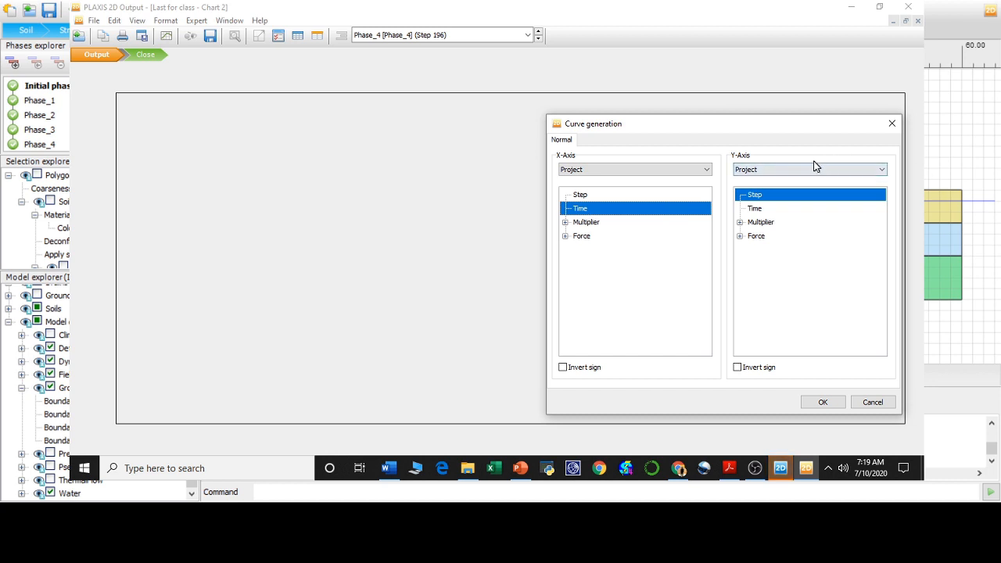
{"action": "left_click", "coordinate": [793, 171]}
{"action": "left_click", "coordinate": [770, 190]}
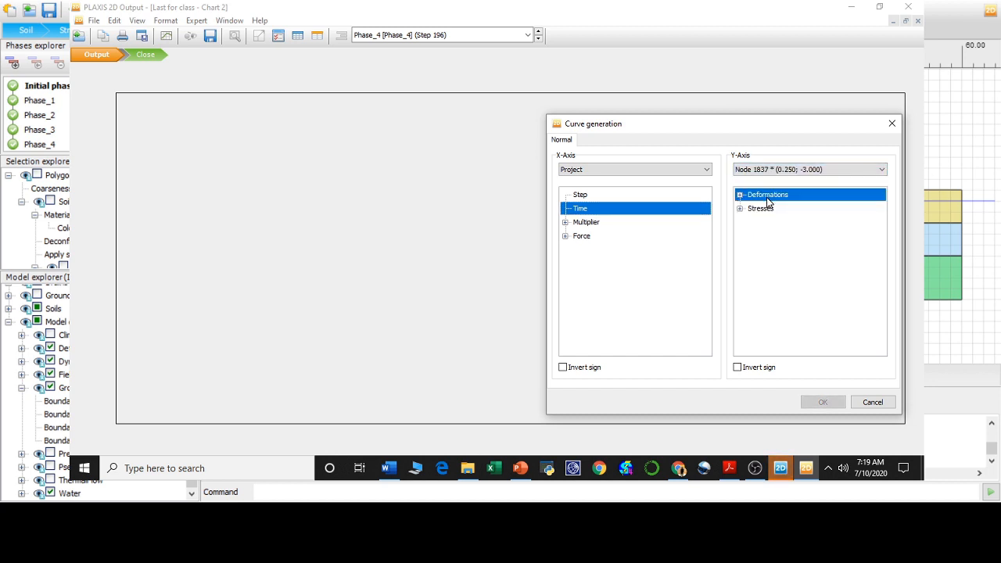
{"action": "left_click", "coordinate": [740, 209]}
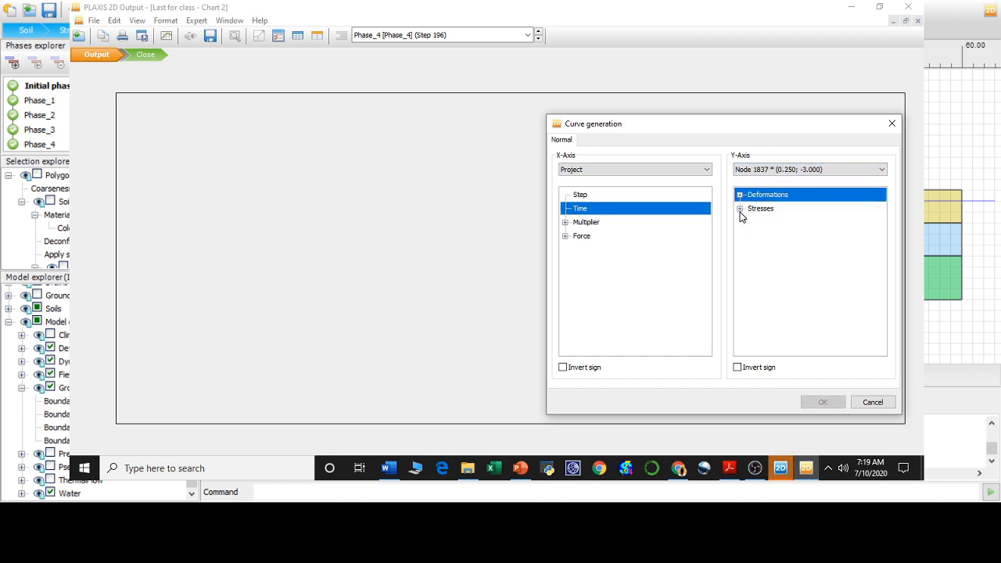
{"action": "left_click", "coordinate": [751, 222]}
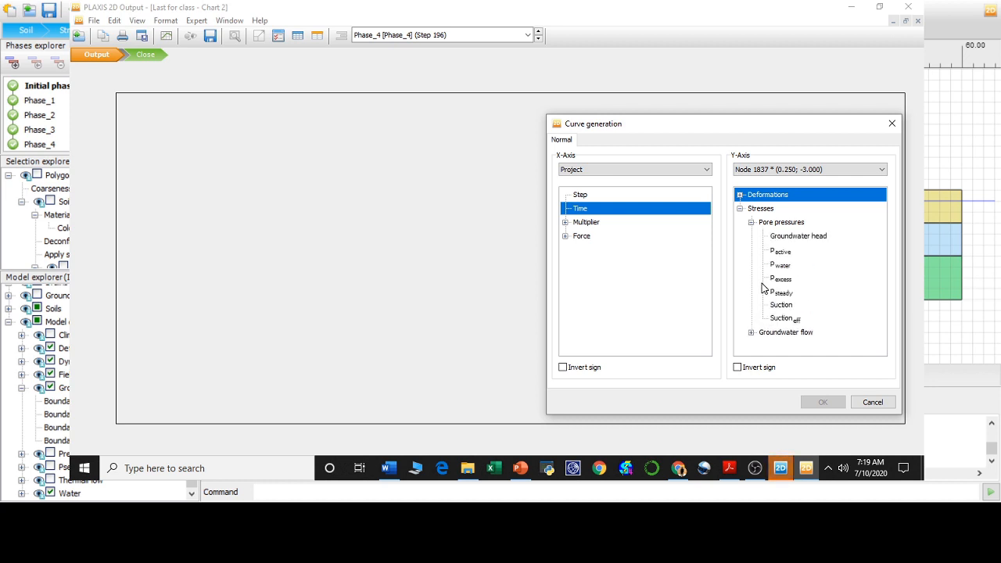
{"action": "left_click", "coordinate": [776, 280]}
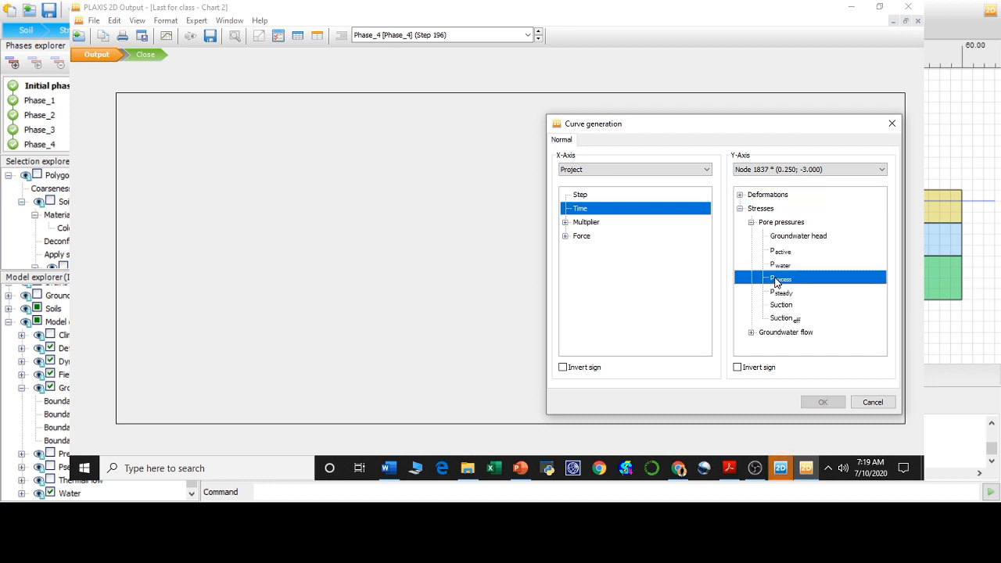
{"action": "left_click", "coordinate": [738, 368]}
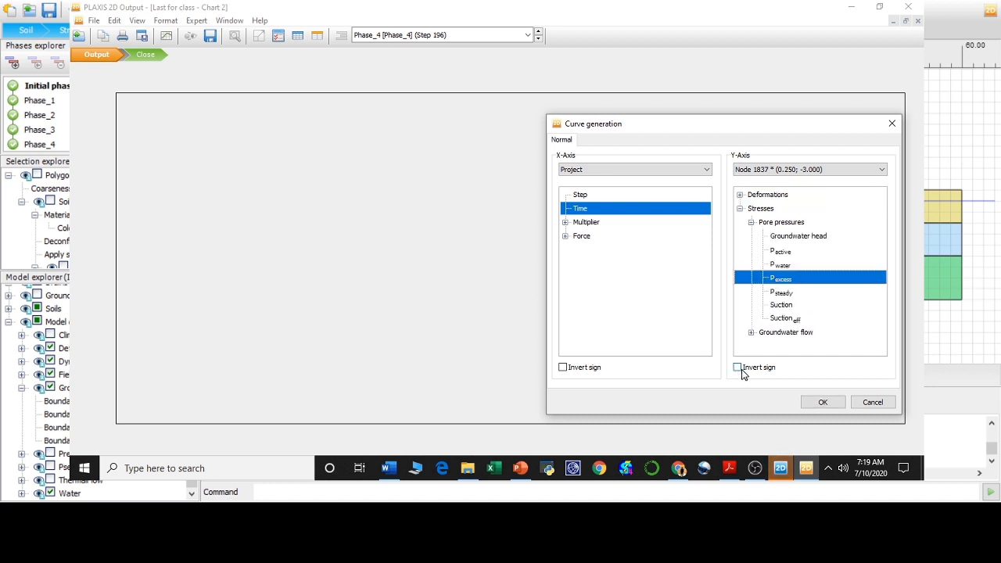
{"action": "left_click", "coordinate": [825, 402]}
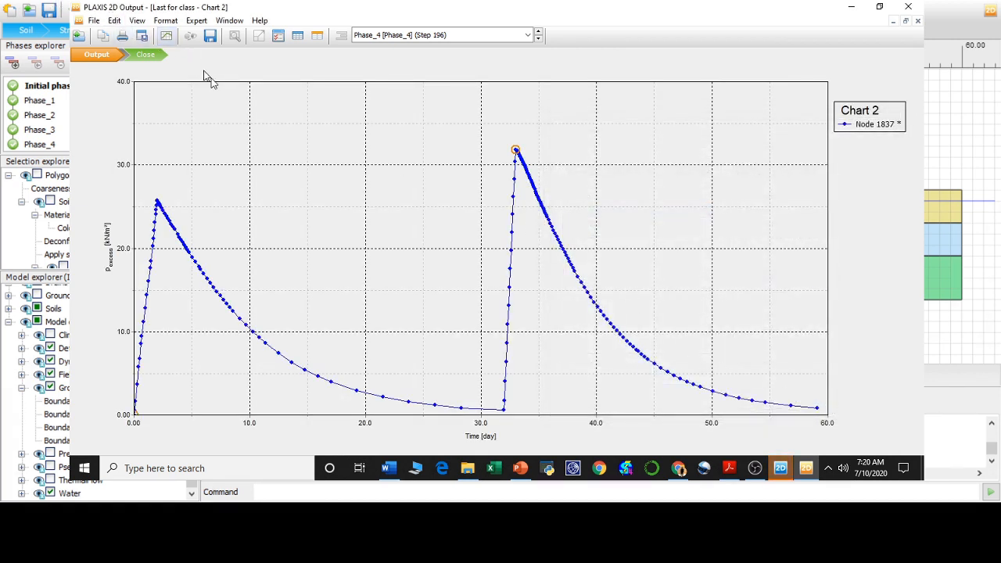
{"action": "left_click", "coordinate": [143, 37]}
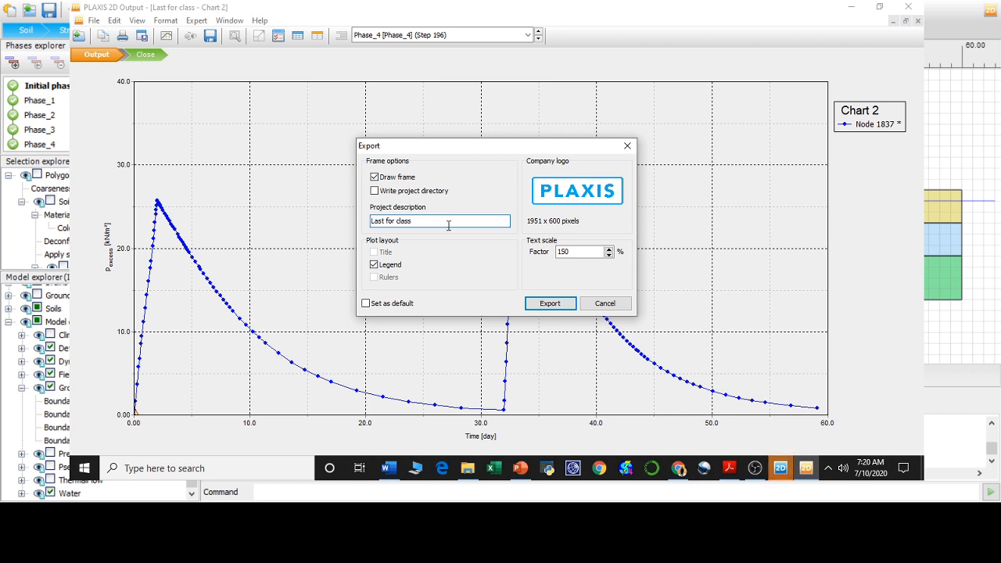
{"action": "left_click_drag", "start_coordinate": [450, 225], "coordinate": [365, 234]}
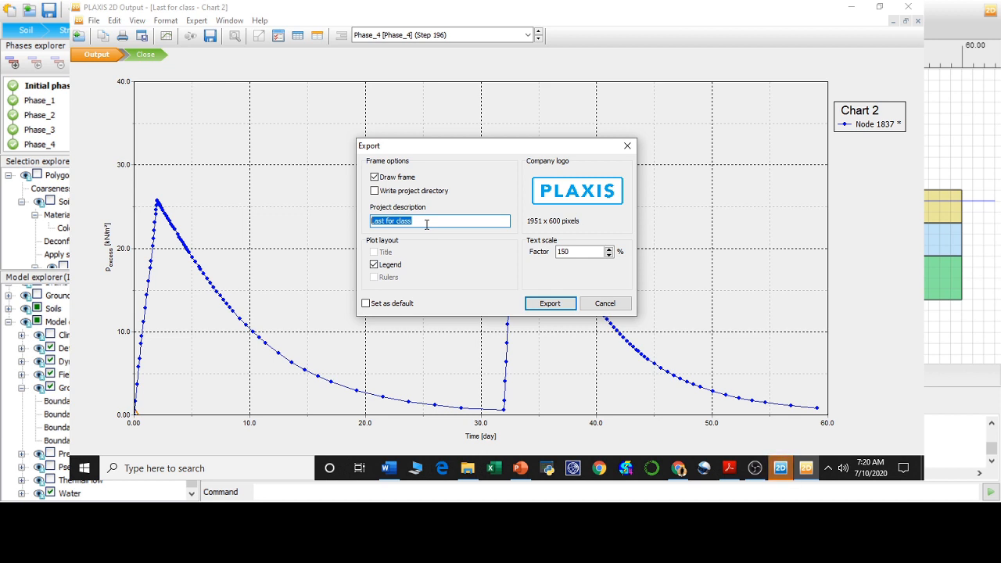
{"action": "key", "text": "BackSpace"}
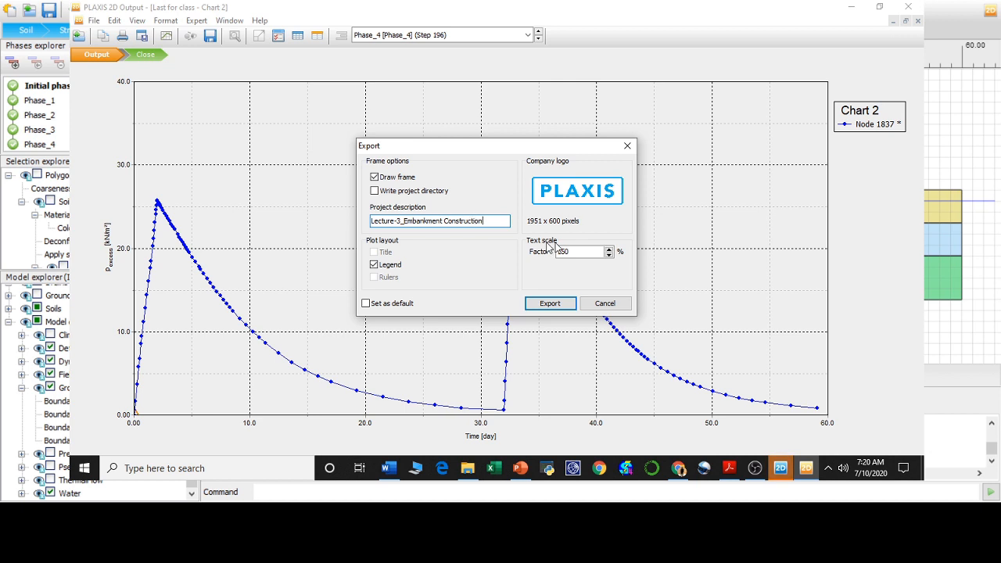
{"action": "left_click", "coordinate": [547, 304]}
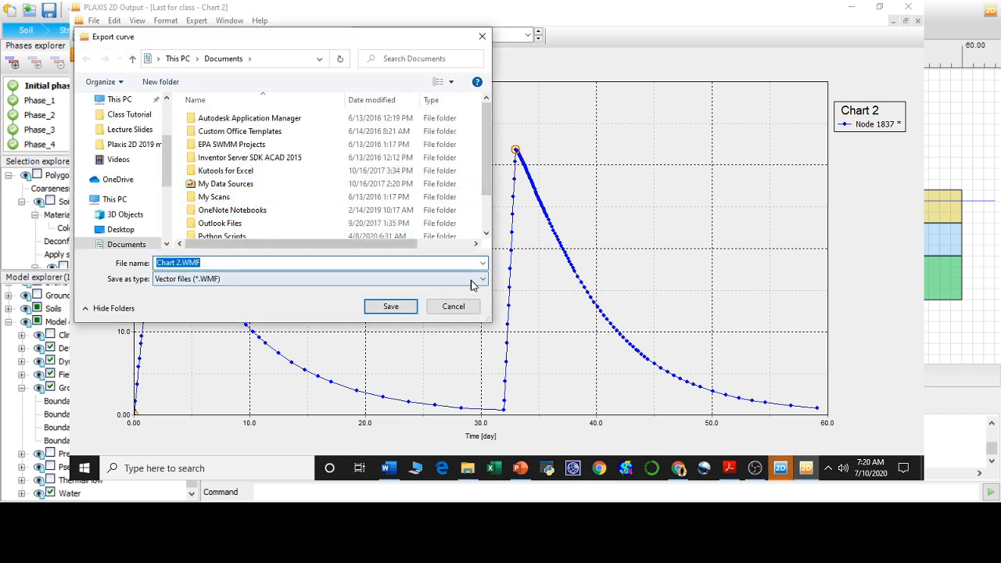
{"action": "left_click", "coordinate": [472, 310]}
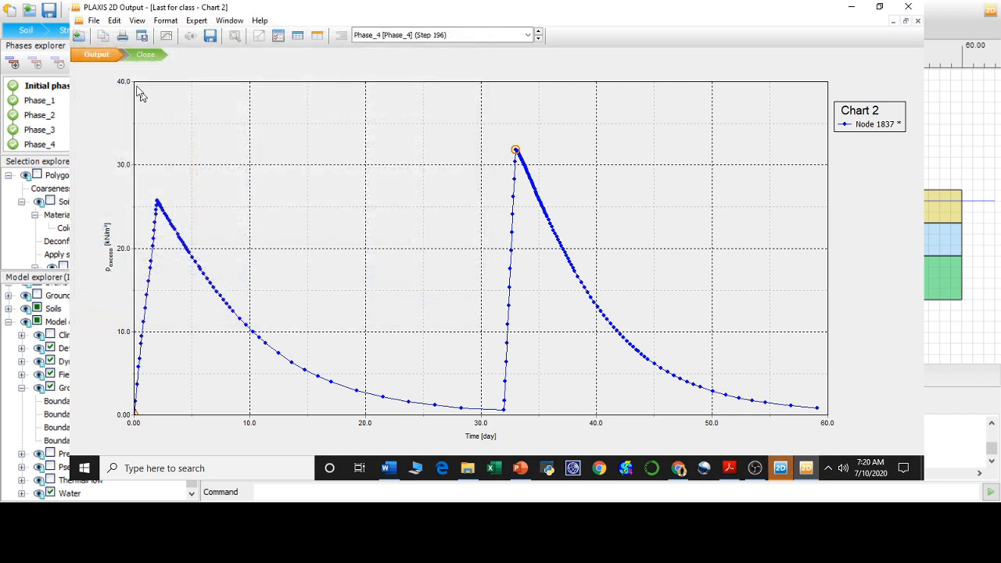
- Check the curve points in the Curves manager again and start a third chart
{"action": "left_click", "coordinate": [166, 36]}
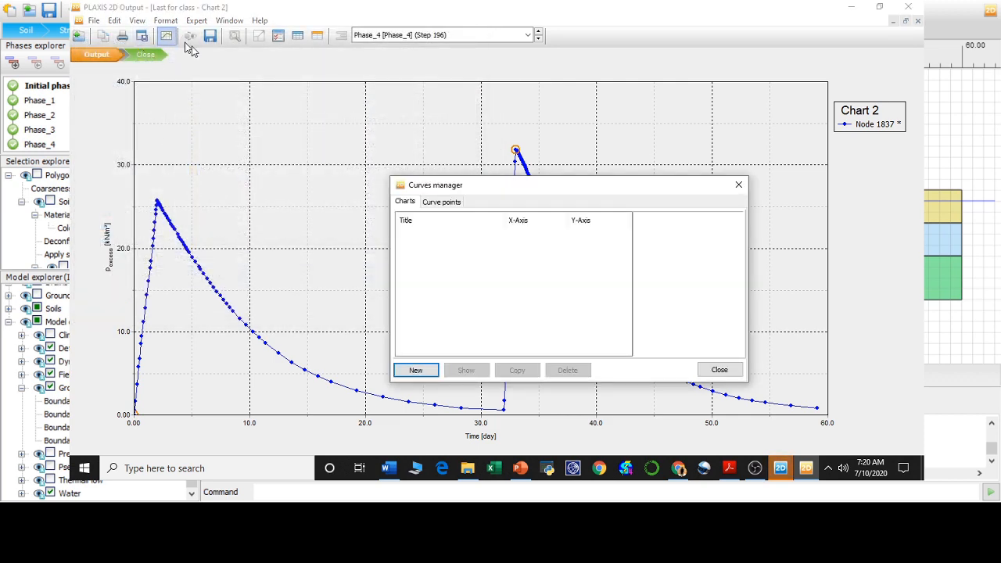
{"action": "left_click", "coordinate": [441, 201]}
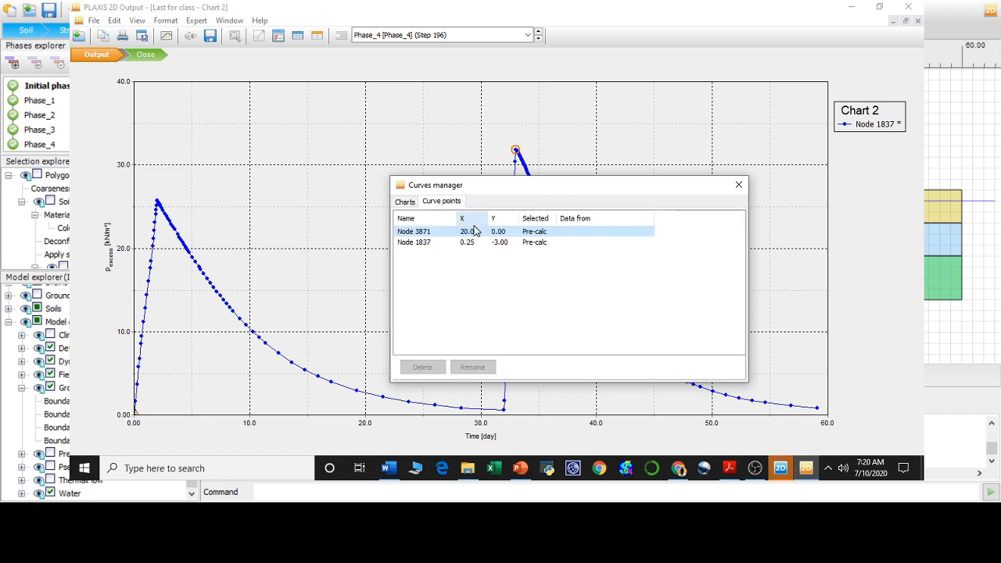
{"action": "left_click", "coordinate": [405, 202]}
{"action": "left_click", "coordinate": [419, 375]}
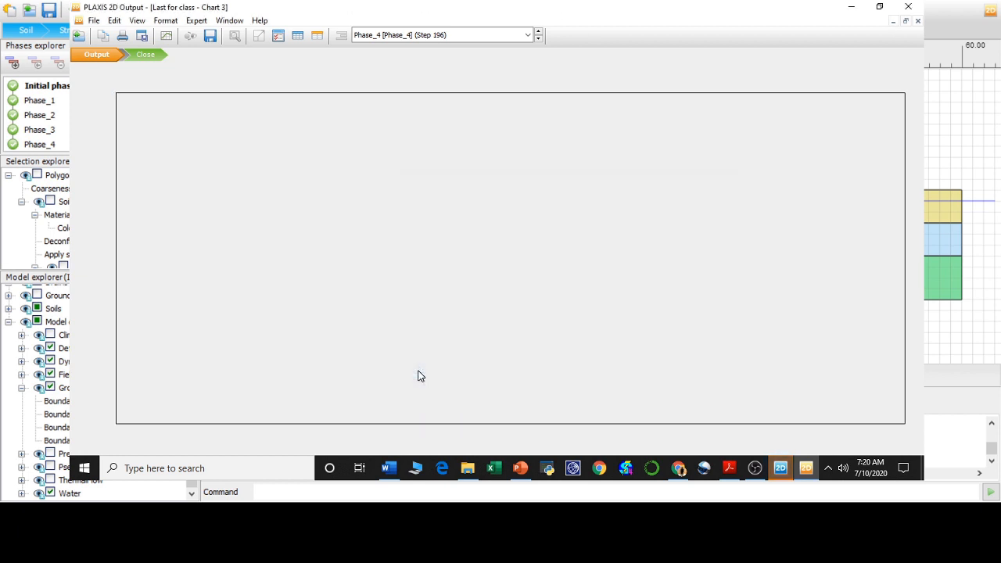
- Generate a curve of total displacement |u| at Node 1837 (0.250; -3.000) against time, with the Y-axis sign inverted
{"action": "left_click", "coordinate": [580, 209]}
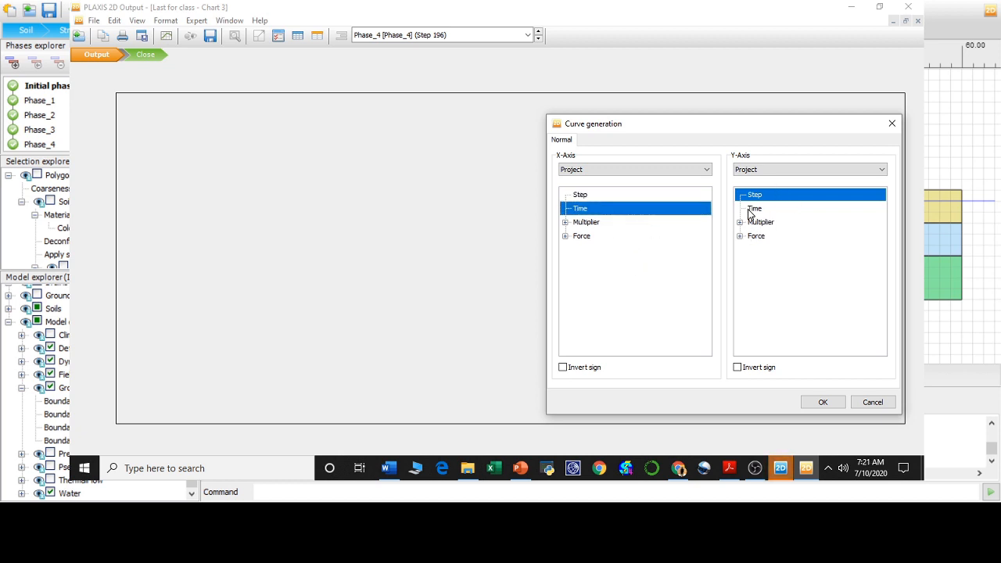
{"action": "left_click", "coordinate": [762, 170]}
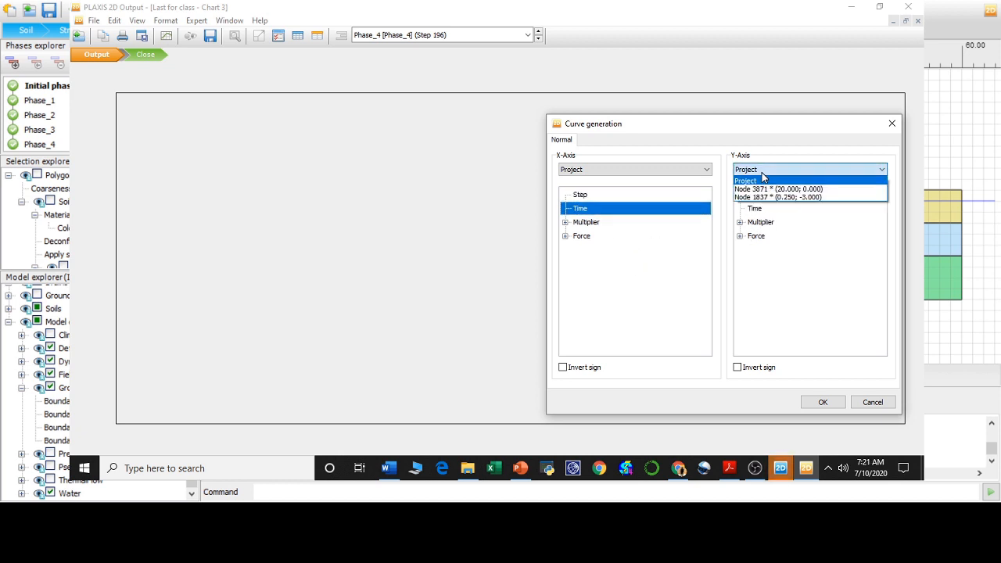
{"action": "left_click", "coordinate": [760, 197]}
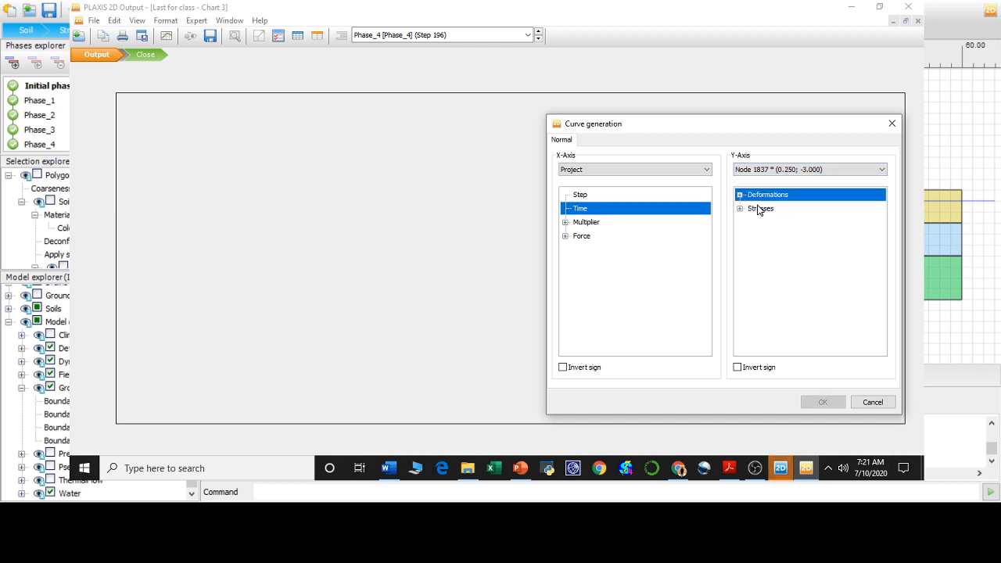
{"action": "left_click", "coordinate": [740, 196]}
{"action": "left_click", "coordinate": [752, 210]}
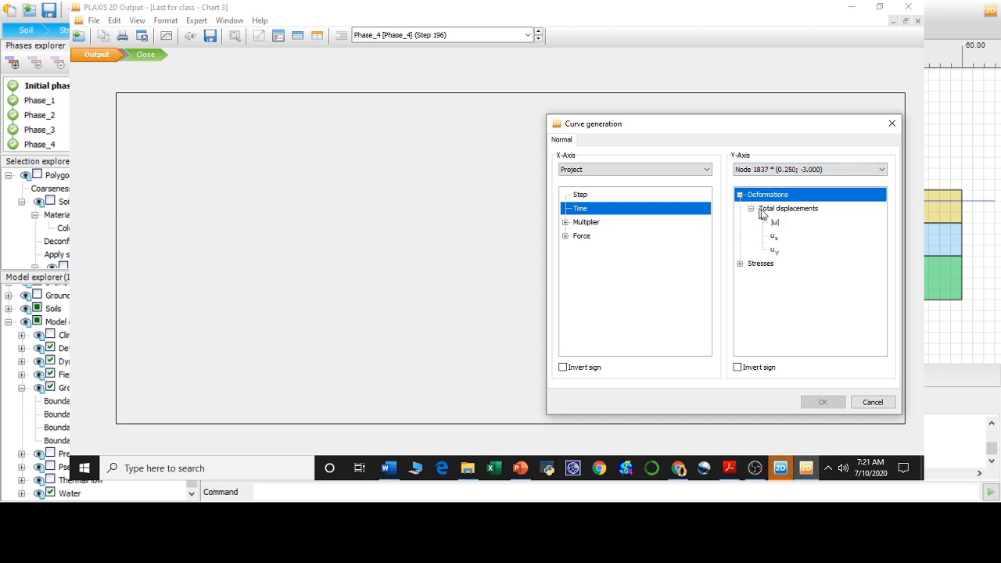
{"action": "left_click", "coordinate": [774, 224]}
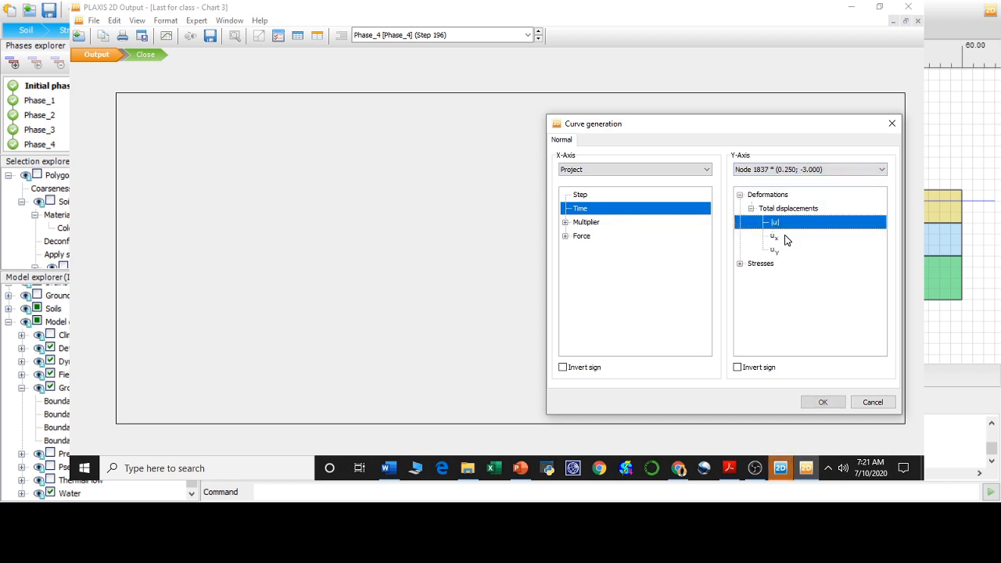
{"action": "left_click", "coordinate": [736, 368]}
{"action": "left_click", "coordinate": [821, 402]}
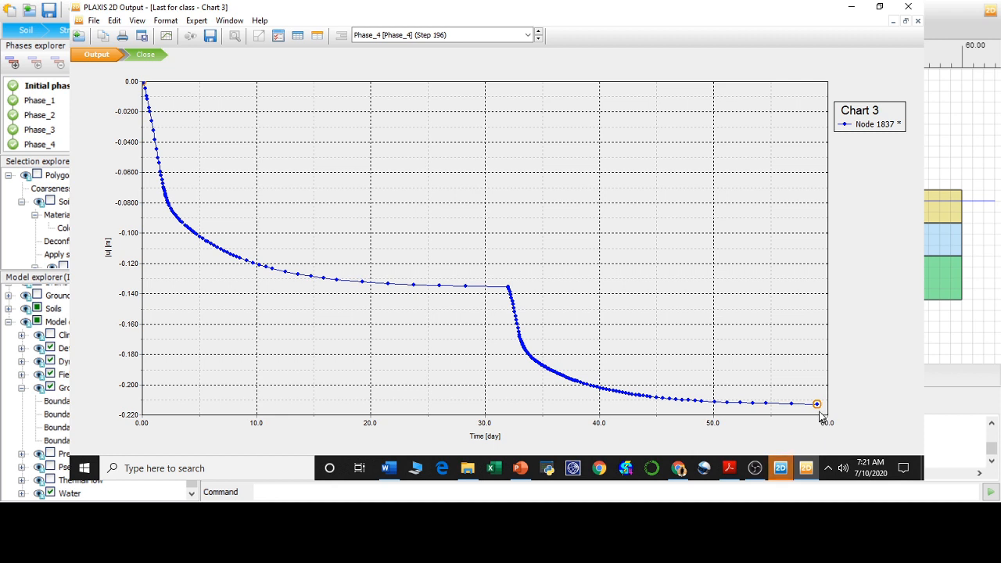
{"action": "mouse_move", "coordinate": [817, 406]}
- Close the results and save all the changed charts
{"action": "left_click", "coordinate": [145, 59]}
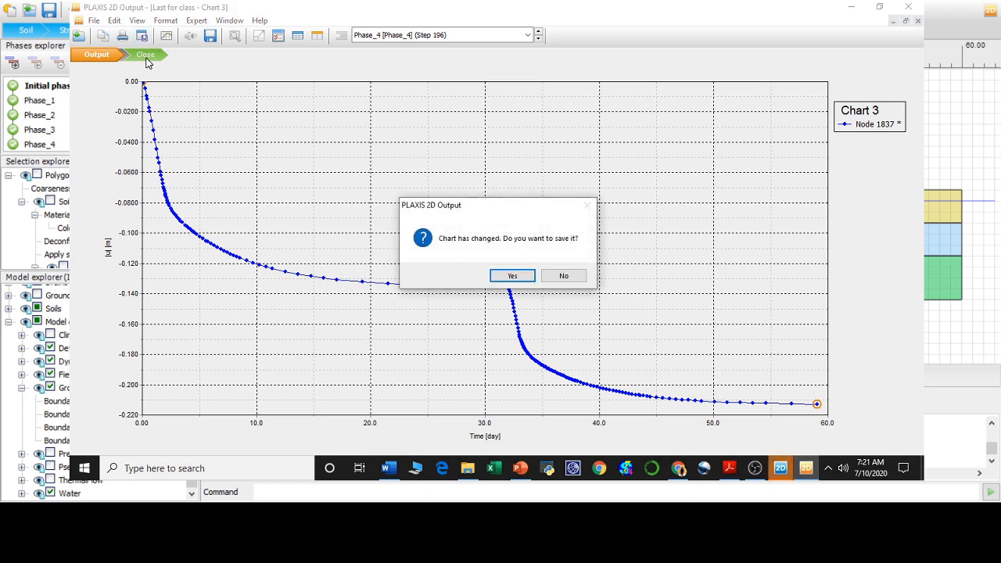
{"action": "left_click", "coordinate": [512, 279]}
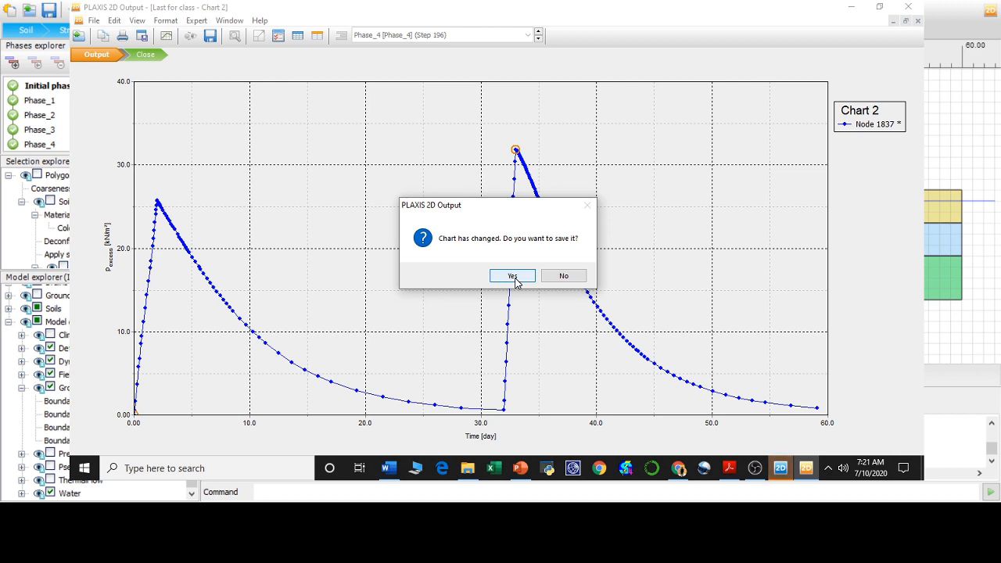
{"action": "left_click", "coordinate": [513, 278]}
{"action": "left_click", "coordinate": [513, 280]}
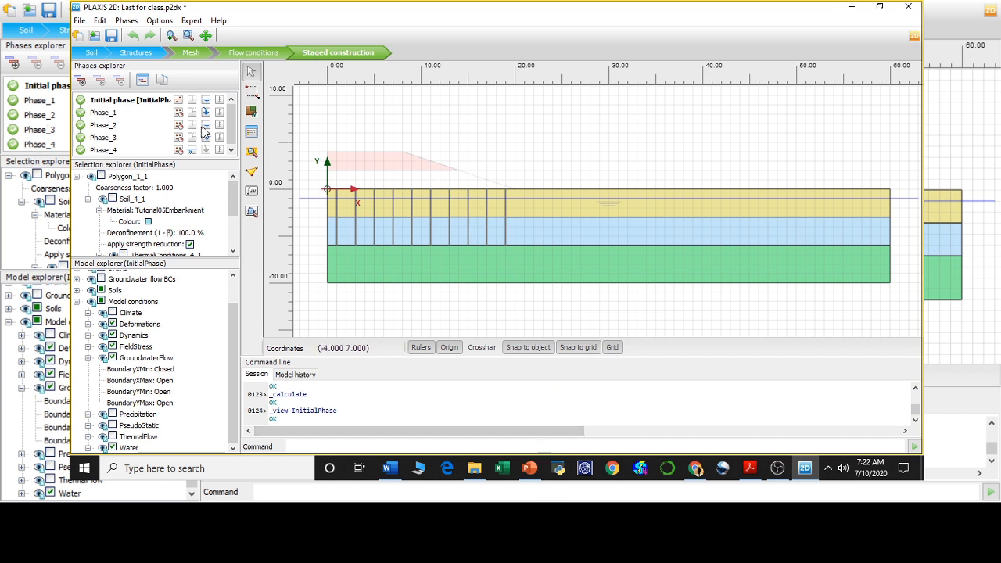
- Add a new calculation phase starting from the initial phase and enlarge the phase list to show every phase
{"action": "mouse_move", "coordinate": [231, 121]}
{"action": "left_mouse_down"}
{"action": "mouse_move", "coordinate": [229, 151]}
{"action": "mouse_move", "coordinate": [229, 106]}
{"action": "left_mouse_up"}
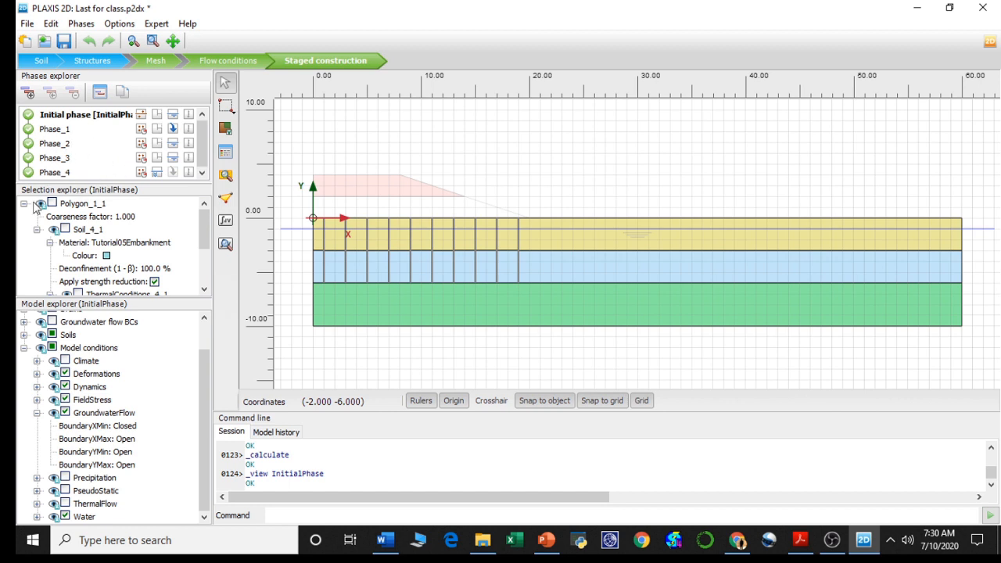
{"action": "right_click", "coordinate": [50, 118]}
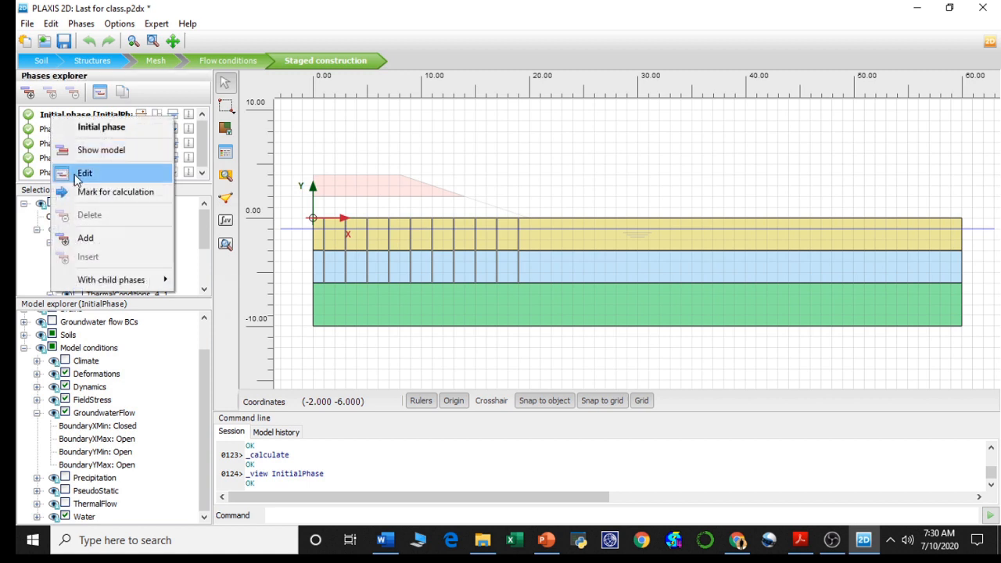
{"action": "right_click", "coordinate": [44, 116]}
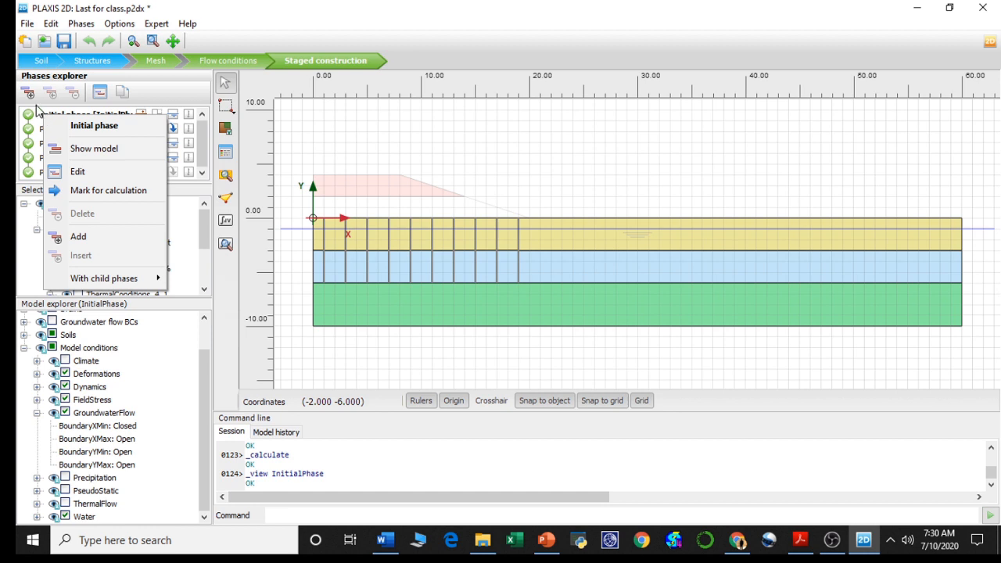
{"action": "left_click", "coordinate": [81, 238]}
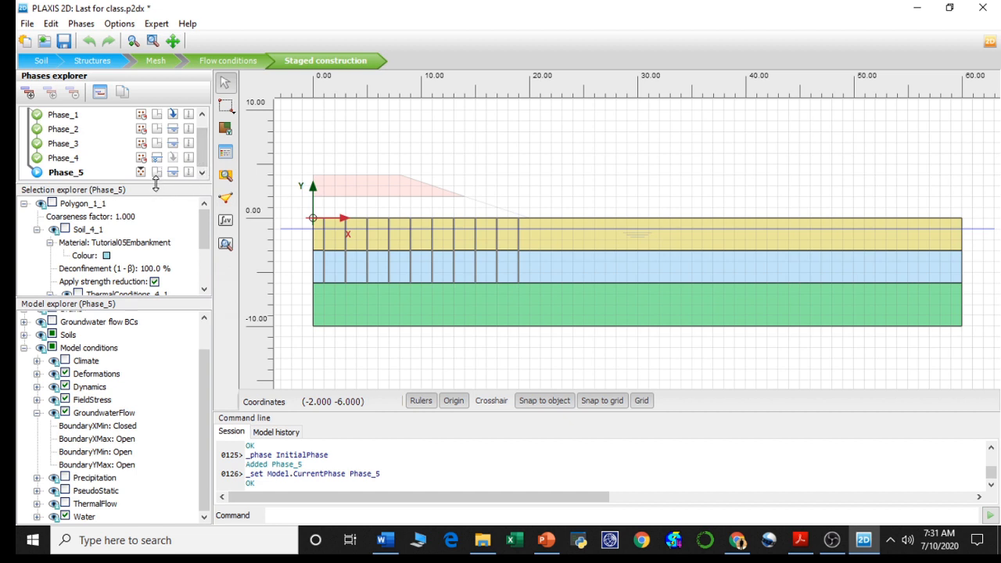
{"action": "left_click_drag", "start_coordinate": [138, 184], "coordinate": [138, 231]}
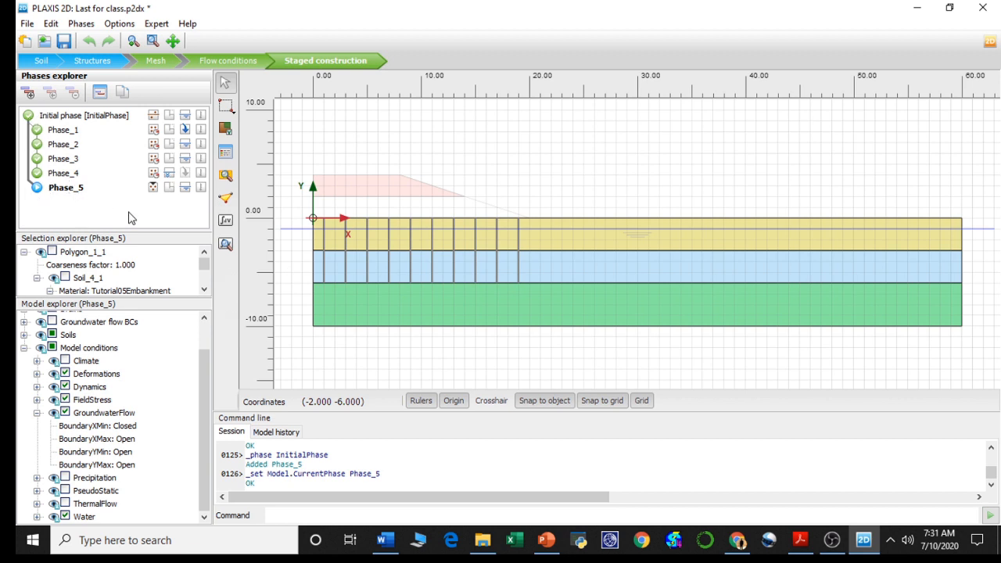
- Set Phase_5 to the Consolidation calculation type with a time interval of 1 day
{"action": "double_click", "coordinate": [72, 191]}
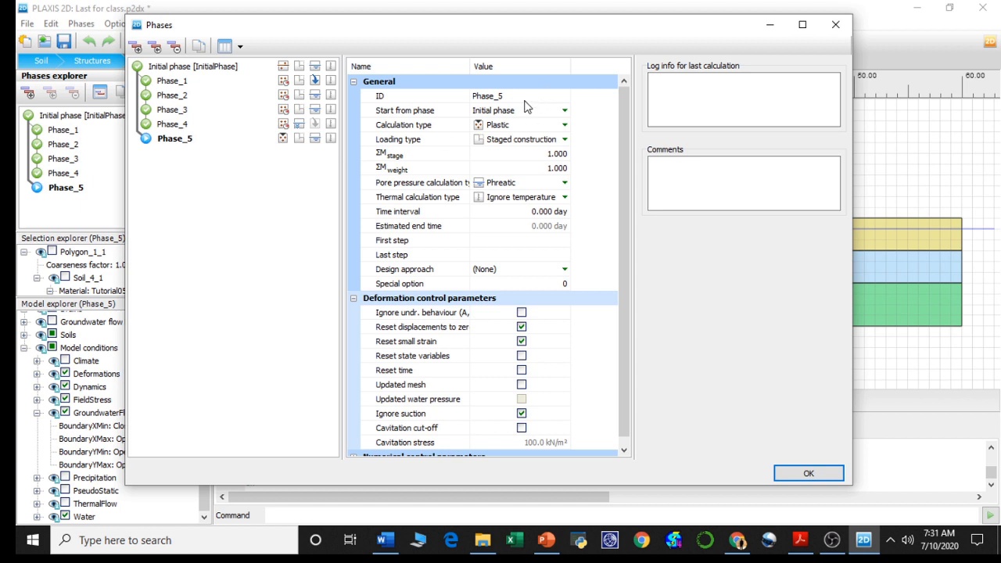
{"action": "left_click", "coordinate": [518, 125]}
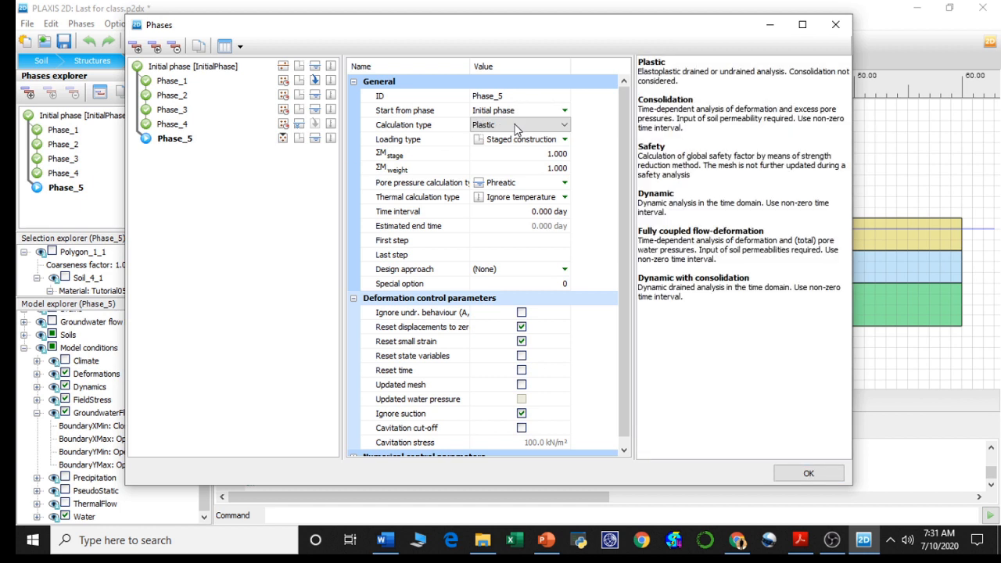
{"action": "left_click", "coordinate": [510, 147]}
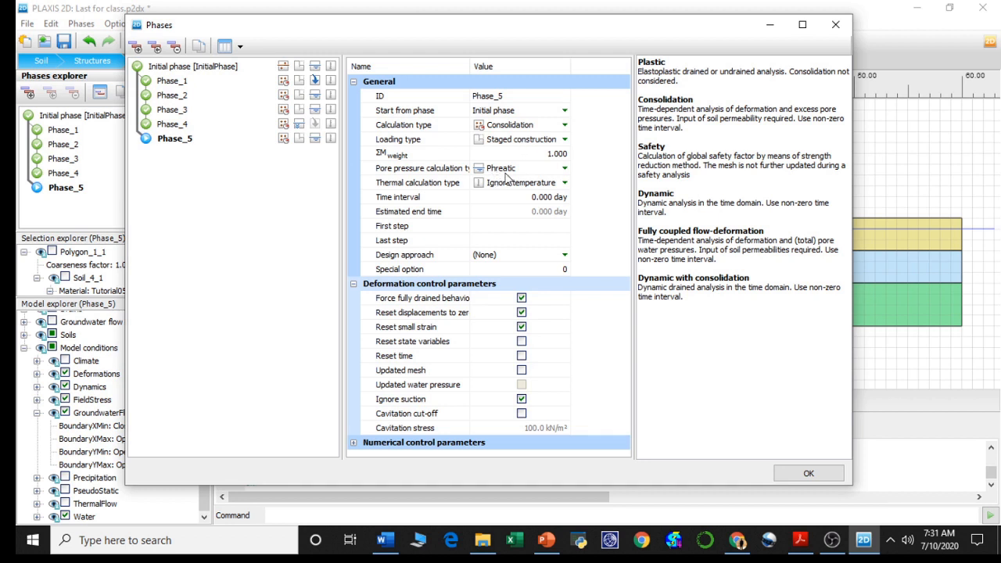
{"action": "left_click", "coordinate": [537, 202]}
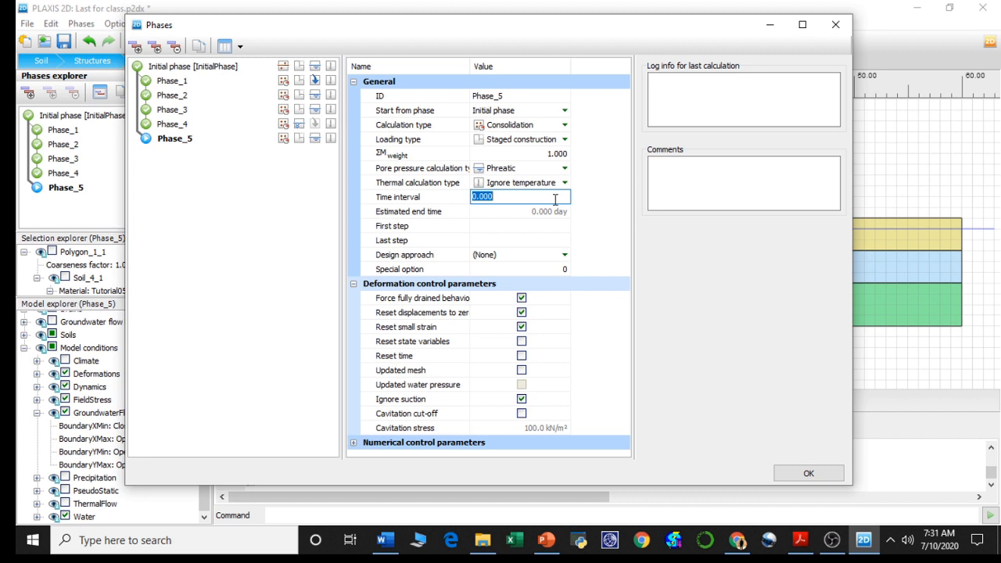
{"action": "type", "text": "1"}
{"action": "left_click", "coordinate": [807, 474]}
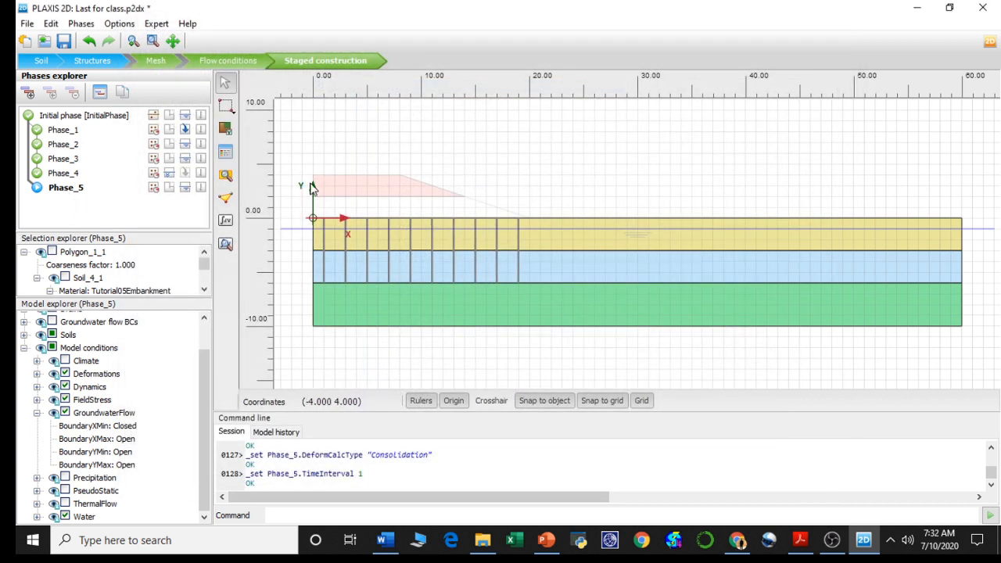
- Activate the lower embankment layer (Polygon_2_1) in Phase_5
{"action": "left_click", "coordinate": [337, 210]}
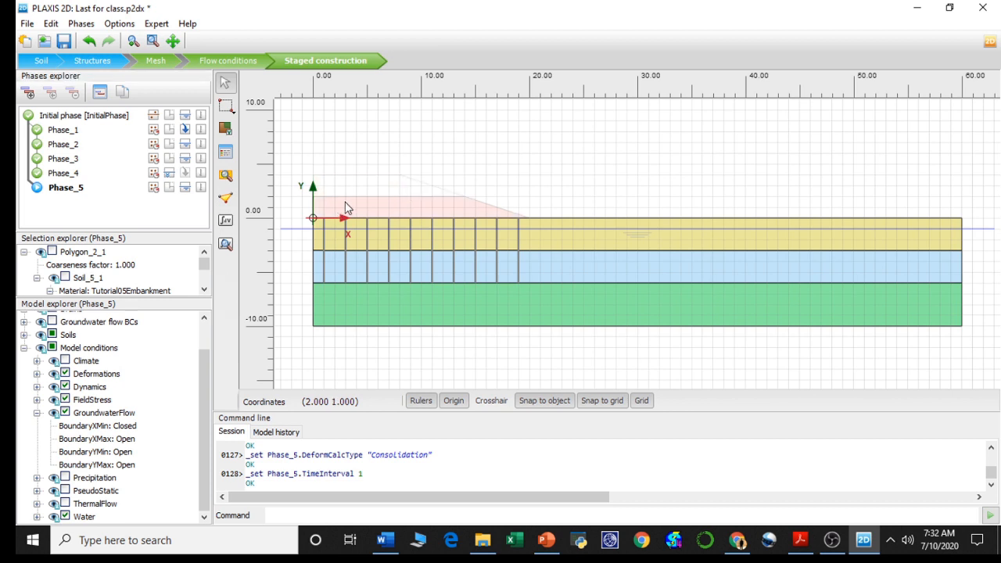
{"action": "right_click", "coordinate": [368, 207]}
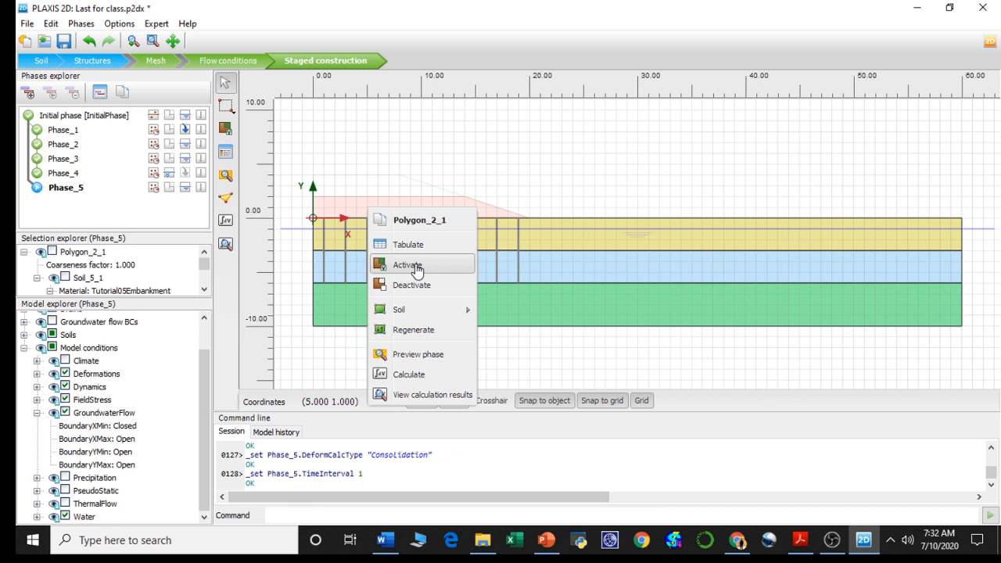
{"action": "left_click", "coordinate": [416, 268]}
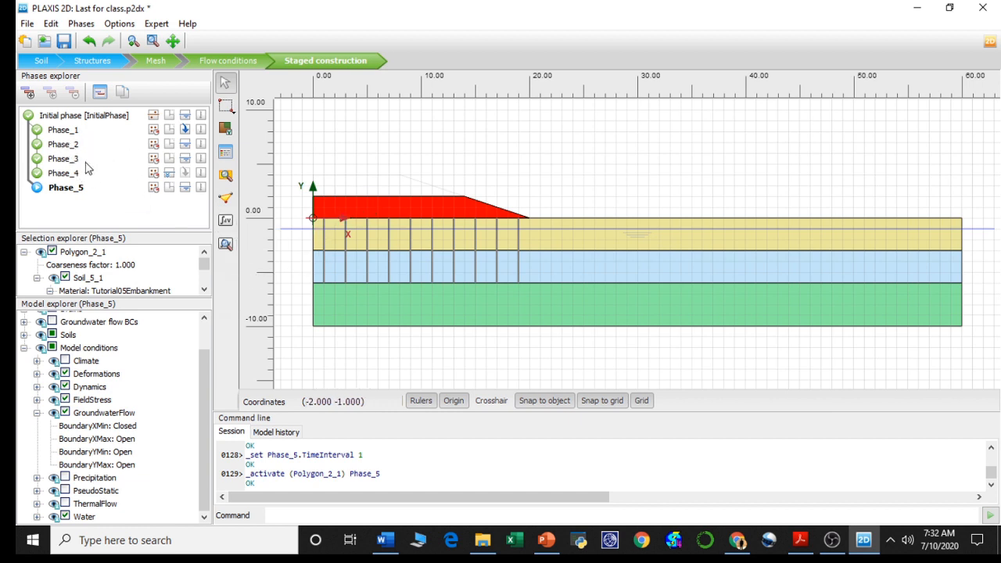
- Activate all the vertical drains beneath the embankment in Phase_5
{"action": "left_click", "coordinate": [323, 242]}
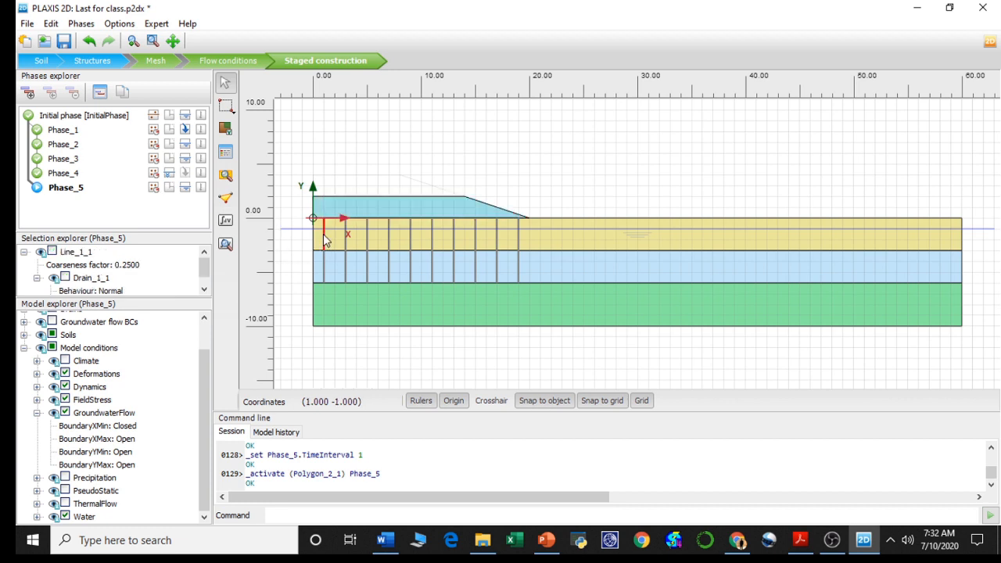
{"action": "left_click", "coordinate": [357, 217]}
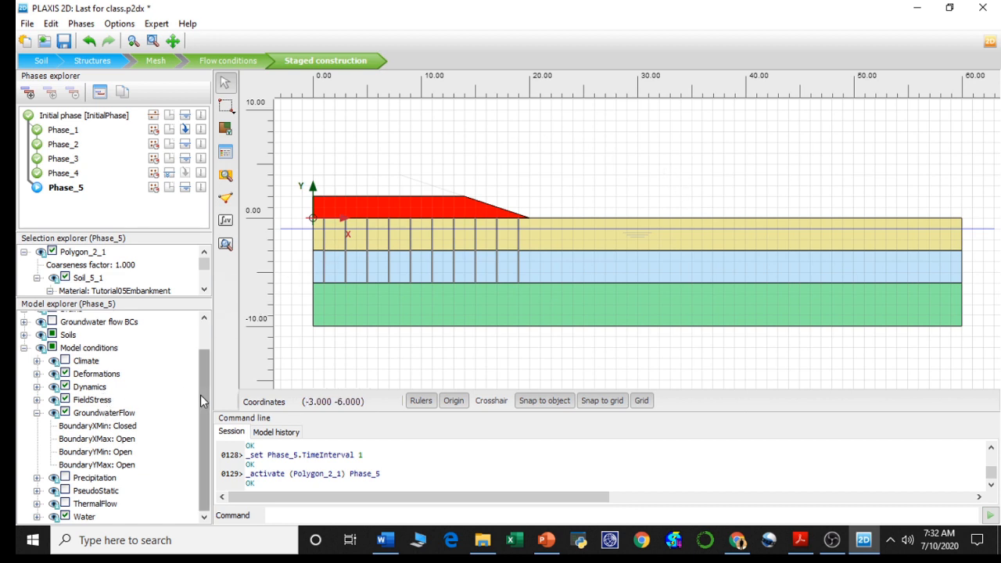
{"action": "left_click_drag", "start_coordinate": [200, 395], "coordinate": [220, 369]}
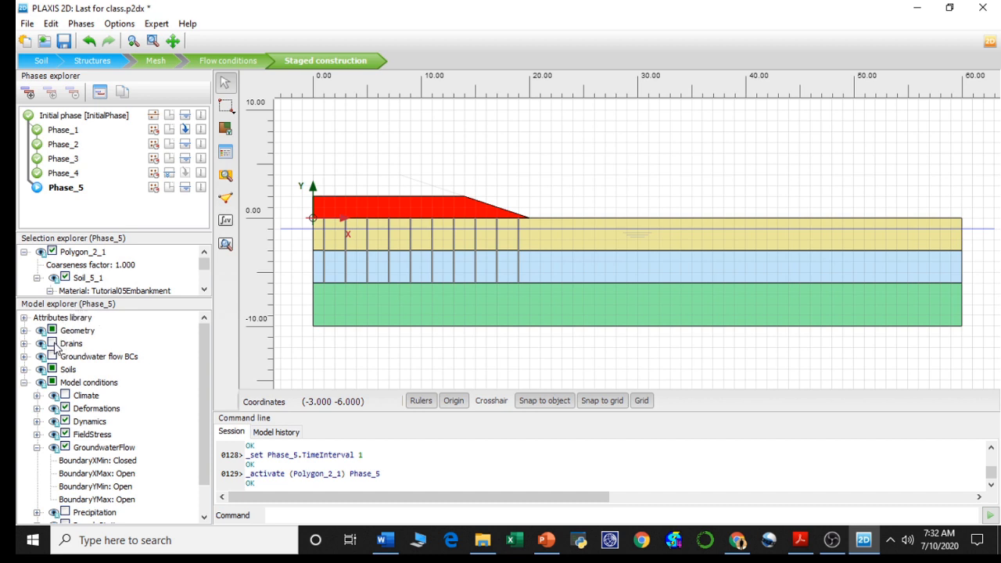
{"action": "left_click", "coordinate": [52, 343]}
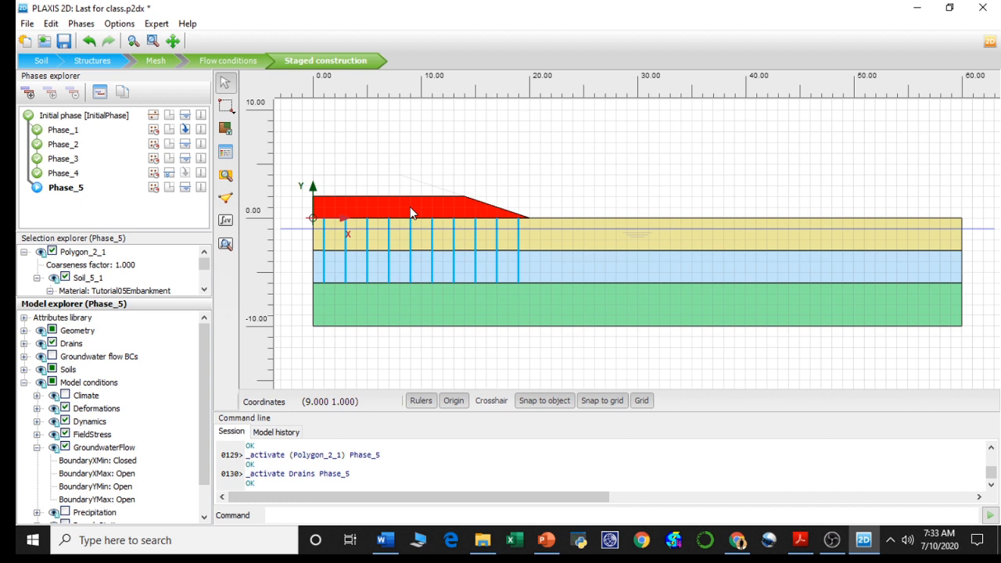
- Add a new calculation phase that follows Phase_5
{"action": "left_click", "coordinate": [61, 191]}
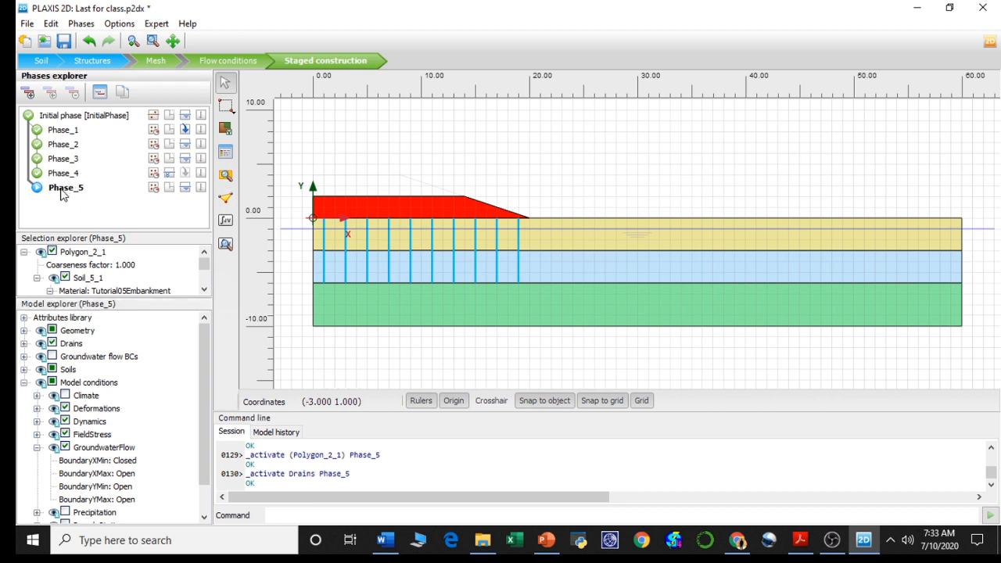
{"action": "right_click", "coordinate": [62, 194]}
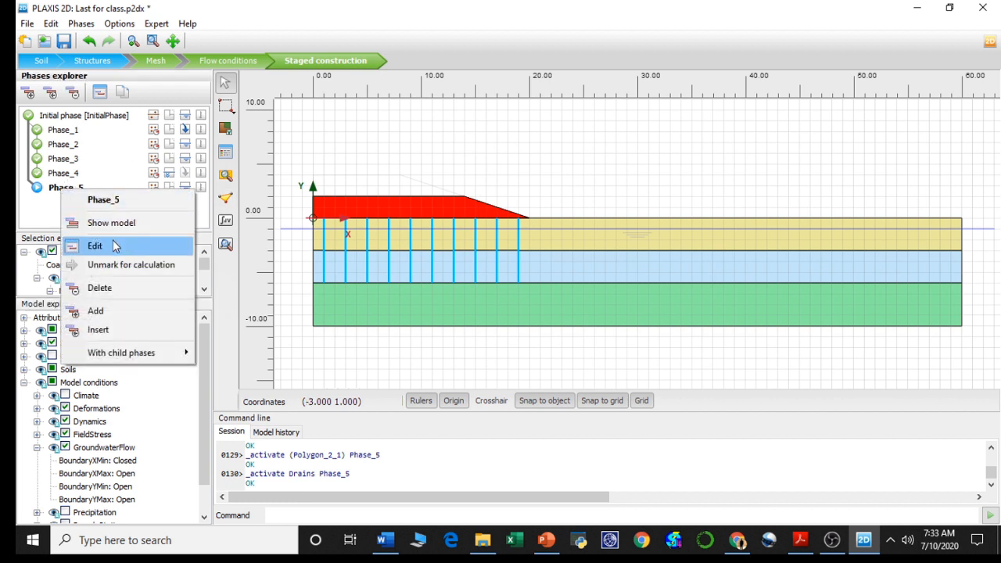
{"action": "left_click", "coordinate": [115, 311]}
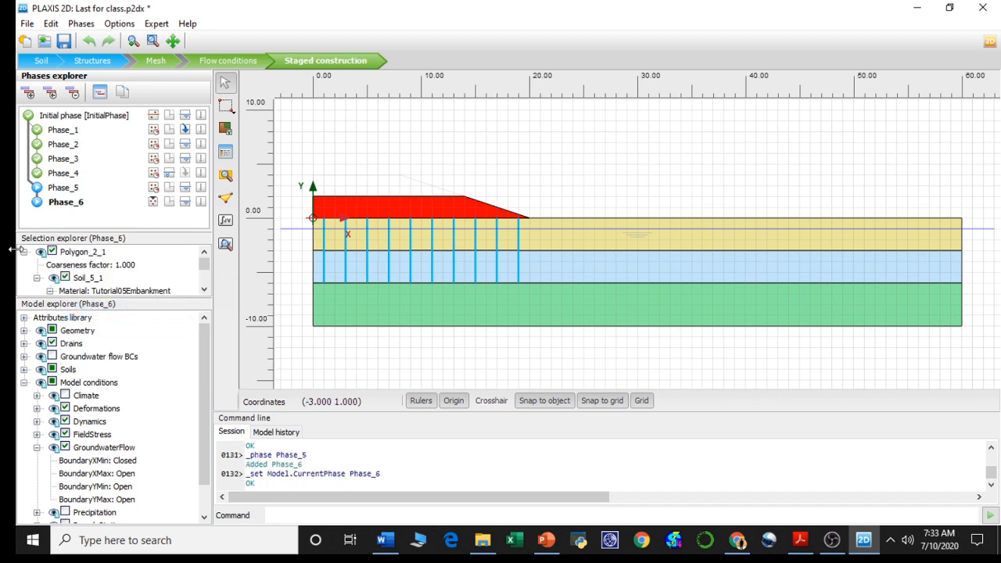
- Set Phase_6 to the Consolidation calculation type with Staged construction loading and a time interval of 1 day
{"action": "double_click", "coordinate": [66, 205]}
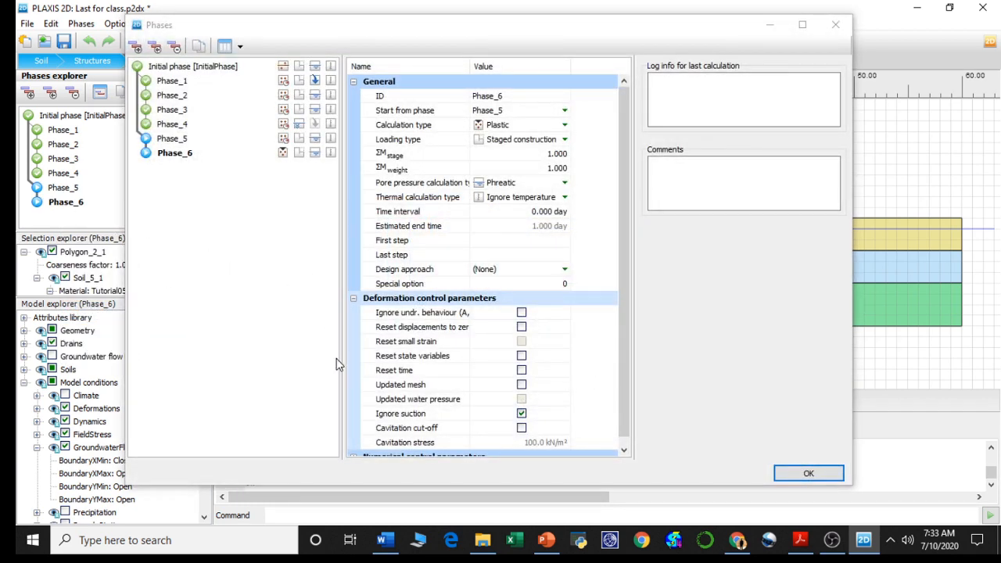
{"action": "left_click", "coordinate": [508, 126]}
{"action": "left_click", "coordinate": [508, 125]}
{"action": "left_click", "coordinate": [508, 138]}
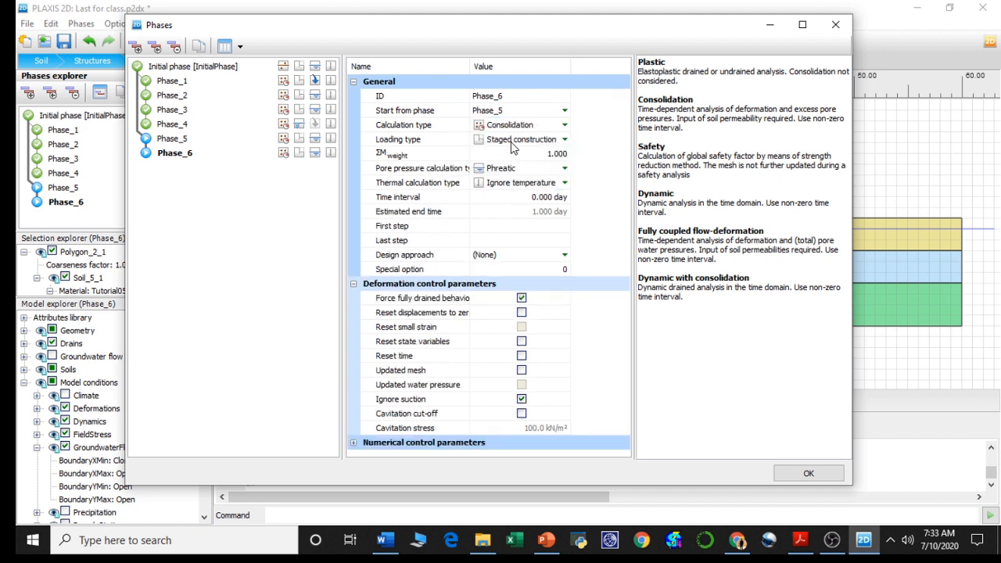
{"action": "left_click", "coordinate": [512, 141]}
{"action": "left_click", "coordinate": [512, 141]}
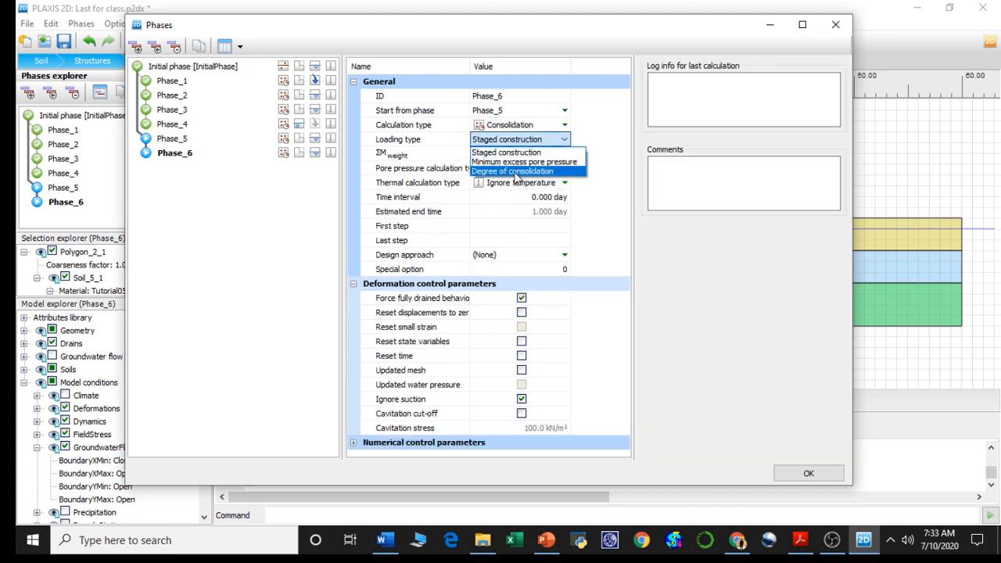
{"action": "left_click", "coordinate": [520, 153]}
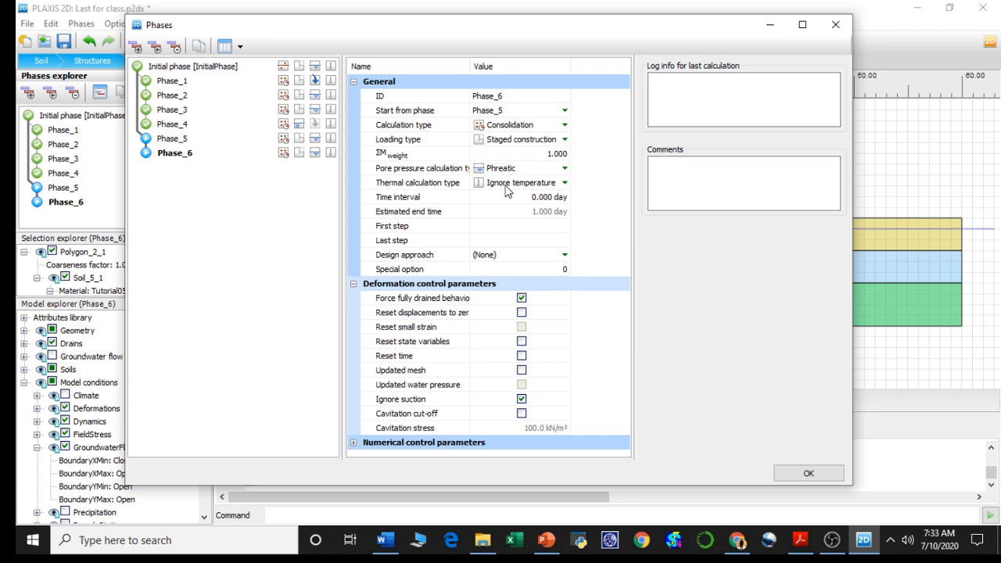
{"action": "left_click", "coordinate": [525, 196]}
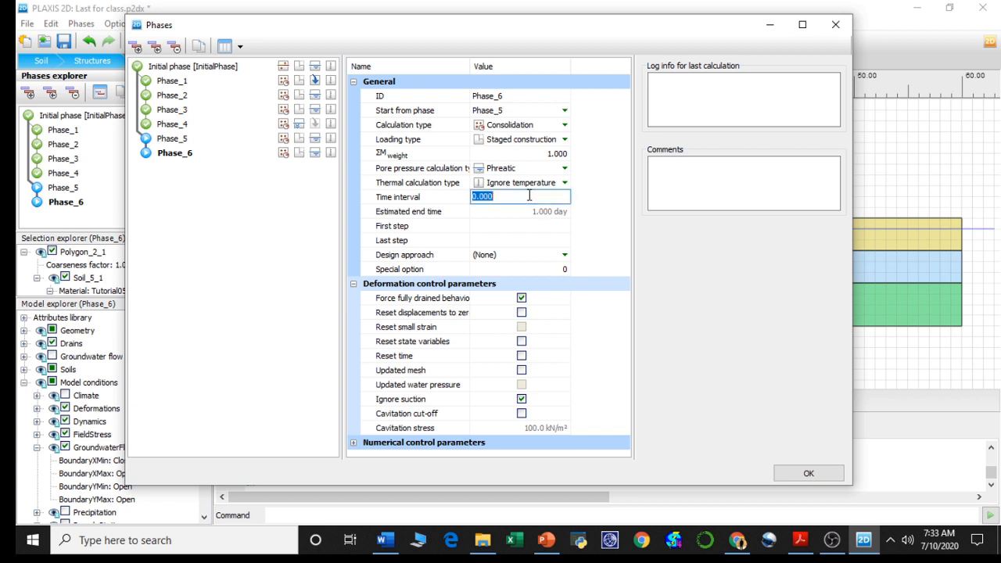
{"action": "type", "text": "1"}
{"action": "key", "text": "Return"}
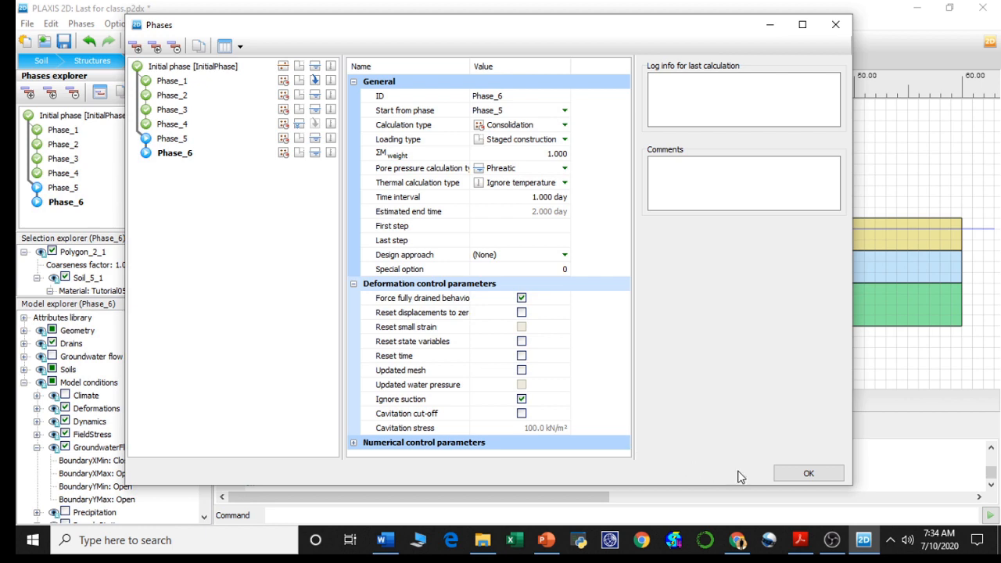
{"action": "left_click", "coordinate": [803, 474]}
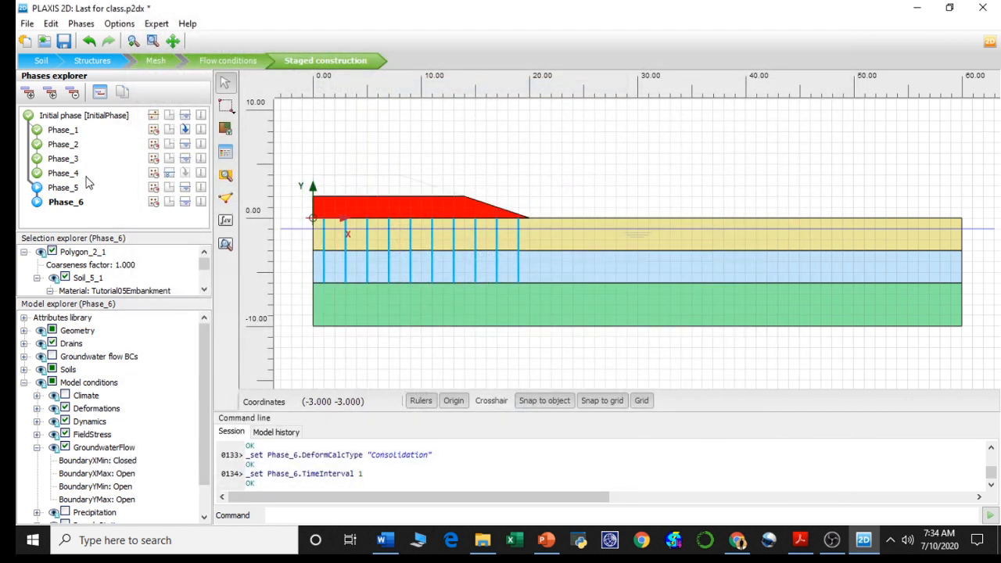
- Set Phase_5's pore pressure calculation type to Use pressures from previous phase
{"action": "double_click", "coordinate": [64, 188]}
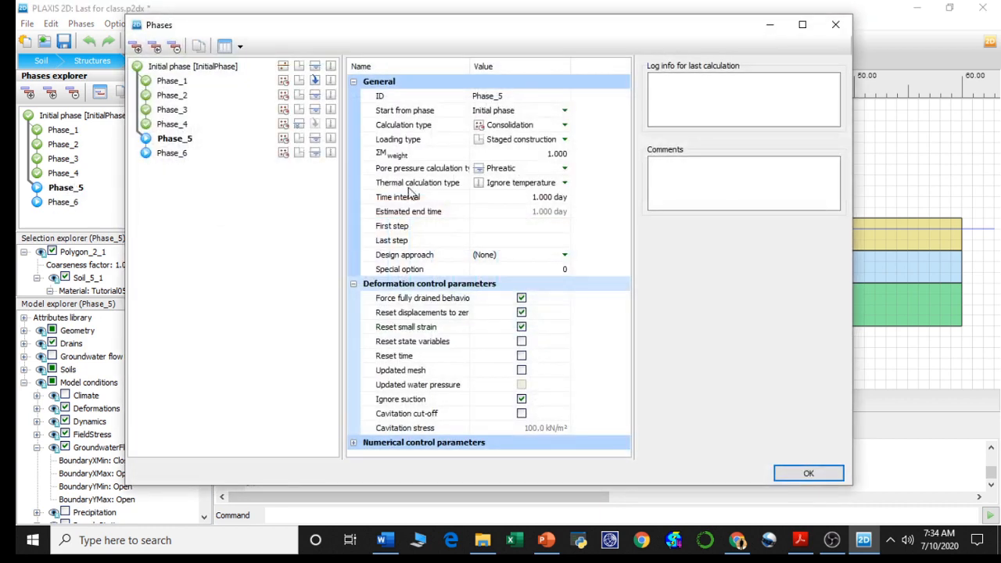
{"action": "left_click", "coordinate": [512, 170]}
{"action": "left_click", "coordinate": [512, 170]}
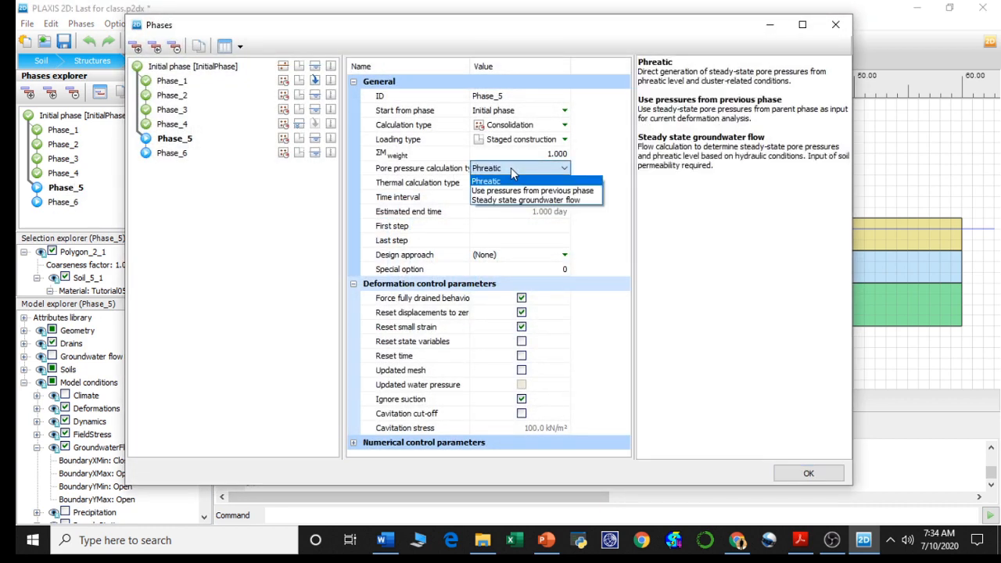
{"action": "left_click", "coordinate": [511, 192]}
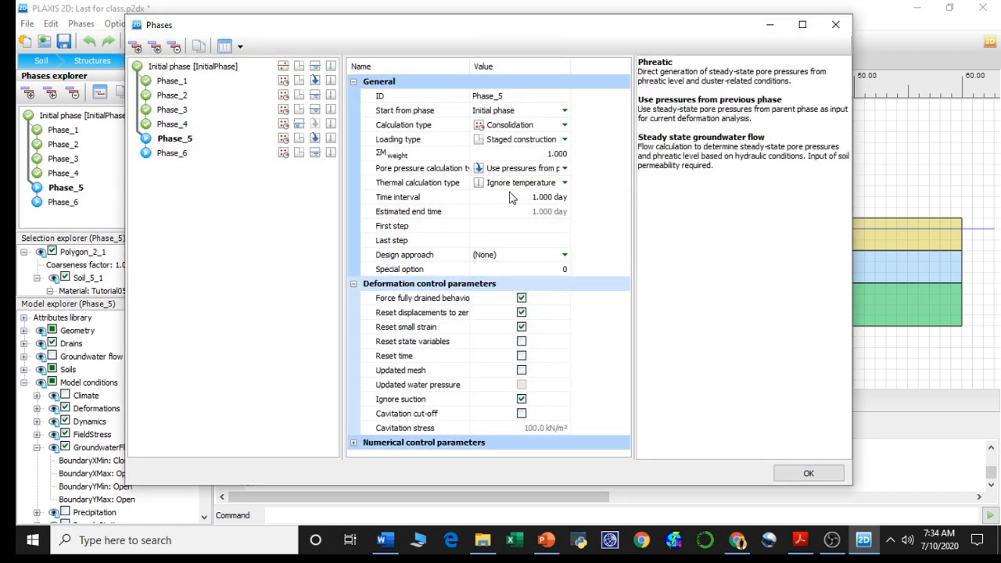
{"action": "left_click", "coordinate": [822, 472]}
- Add a new phase that follows Phase_6 and activate the upper embankment layer (Polygon_1_1) in it
{"action": "left_click", "coordinate": [64, 205]}
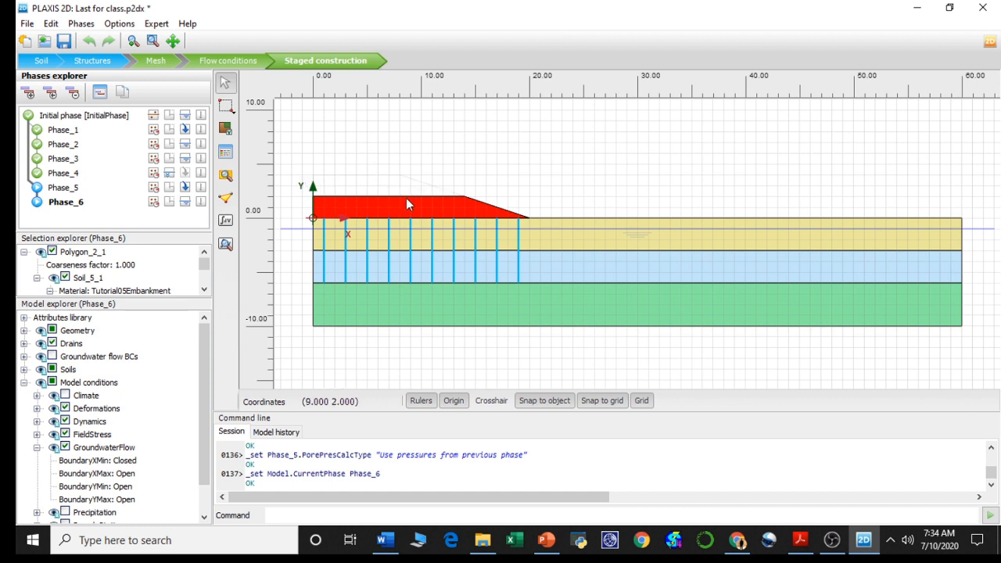
{"action": "left_click", "coordinate": [371, 190]}
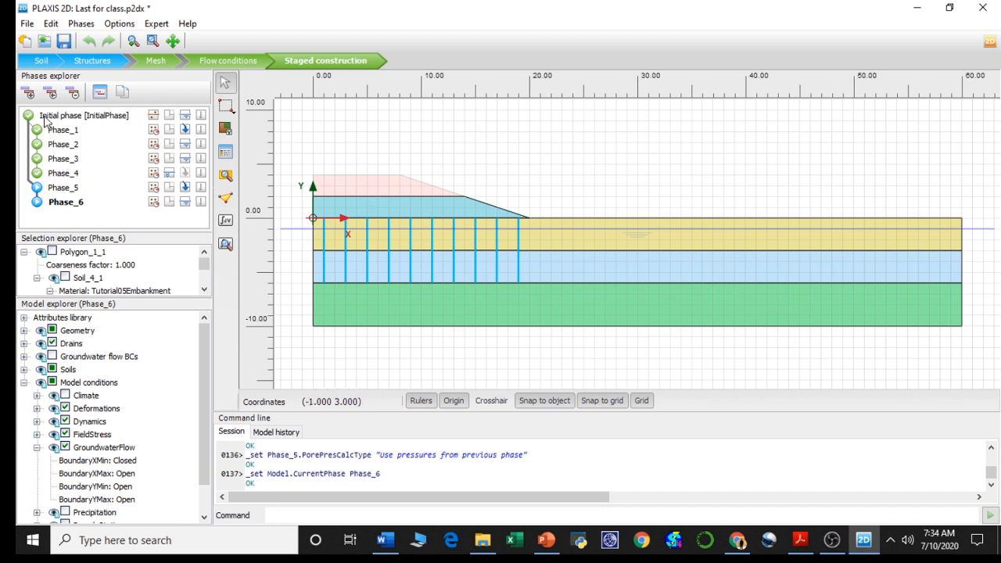
{"action": "left_click", "coordinate": [30, 94]}
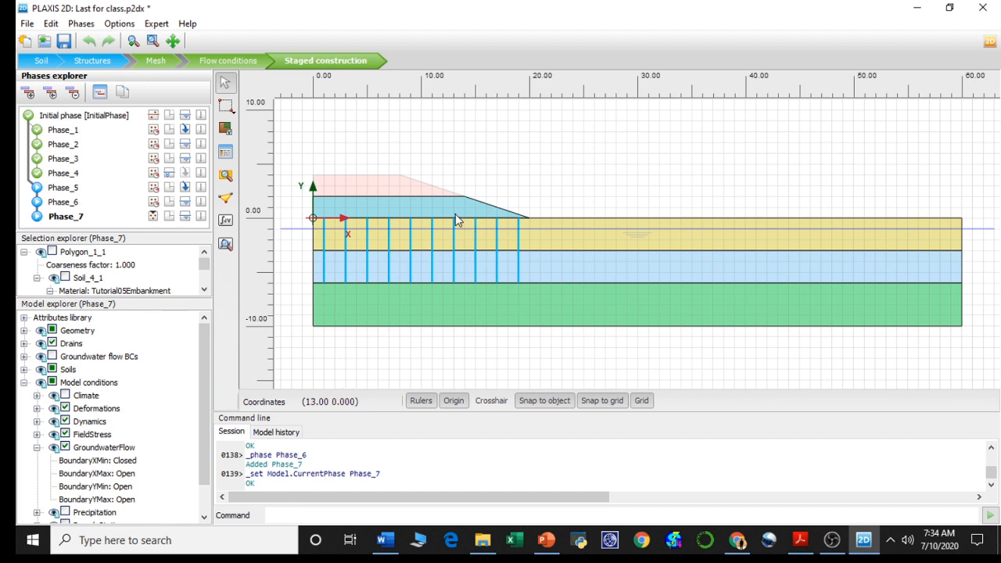
{"action": "right_click", "coordinate": [352, 187]}
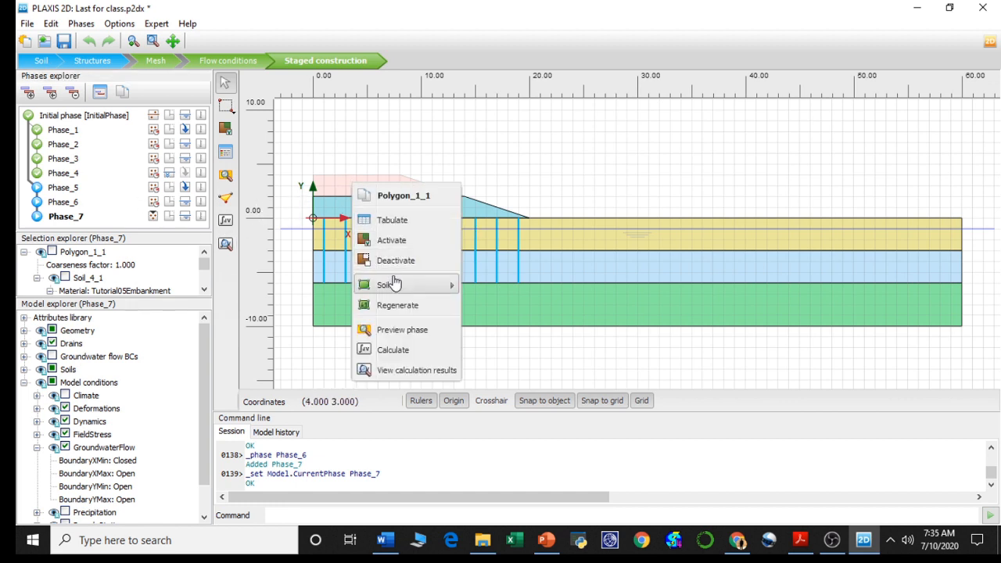
{"action": "left_click", "coordinate": [392, 241]}
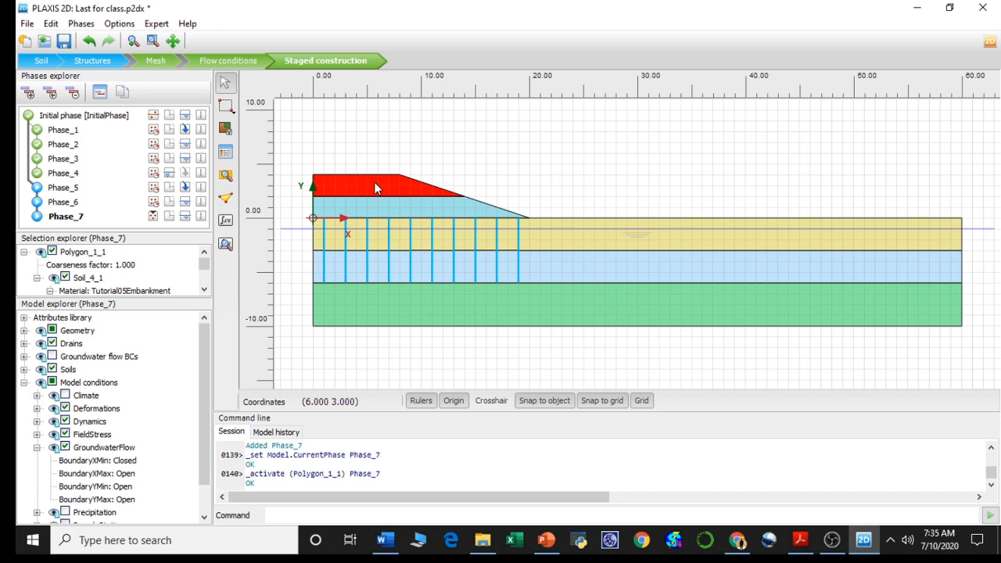
- Set Phase_7 to the Consolidation calculation type with Staged construction loading and a time interval of 1 day
{"action": "double_click", "coordinate": [70, 219]}
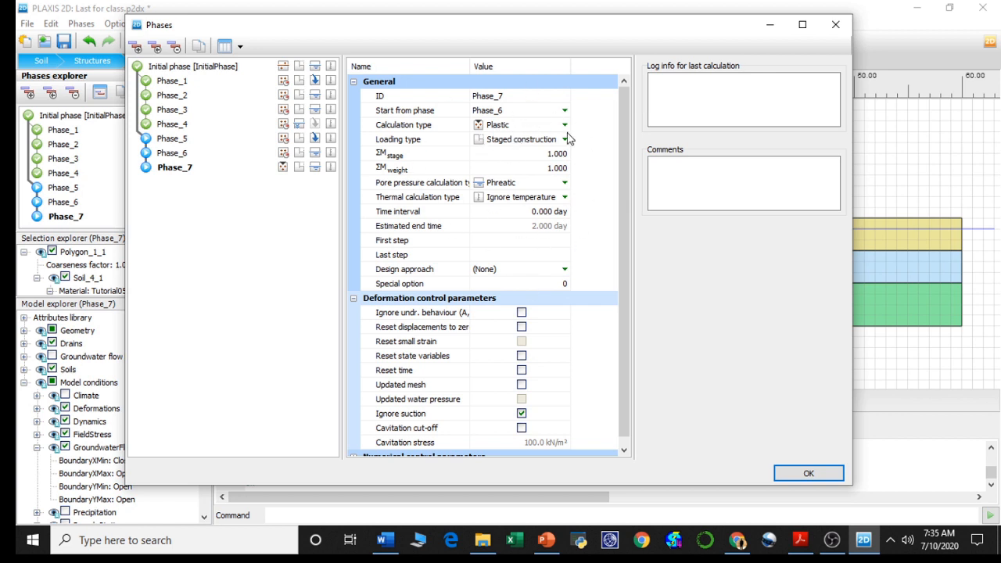
{"action": "left_click", "coordinate": [513, 127]}
{"action": "left_click", "coordinate": [518, 146]}
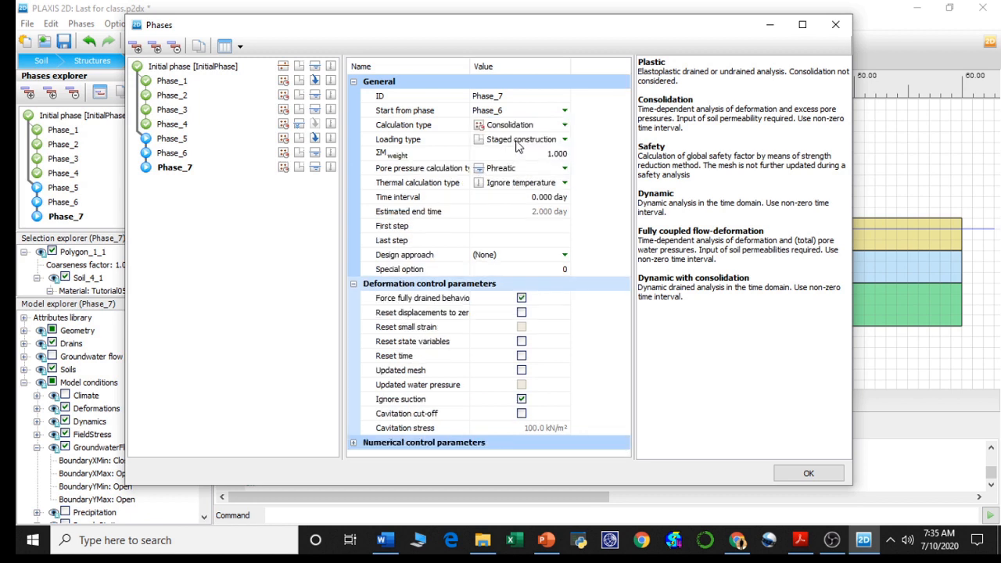
{"action": "left_click", "coordinate": [516, 142]}
{"action": "left_click", "coordinate": [516, 151]}
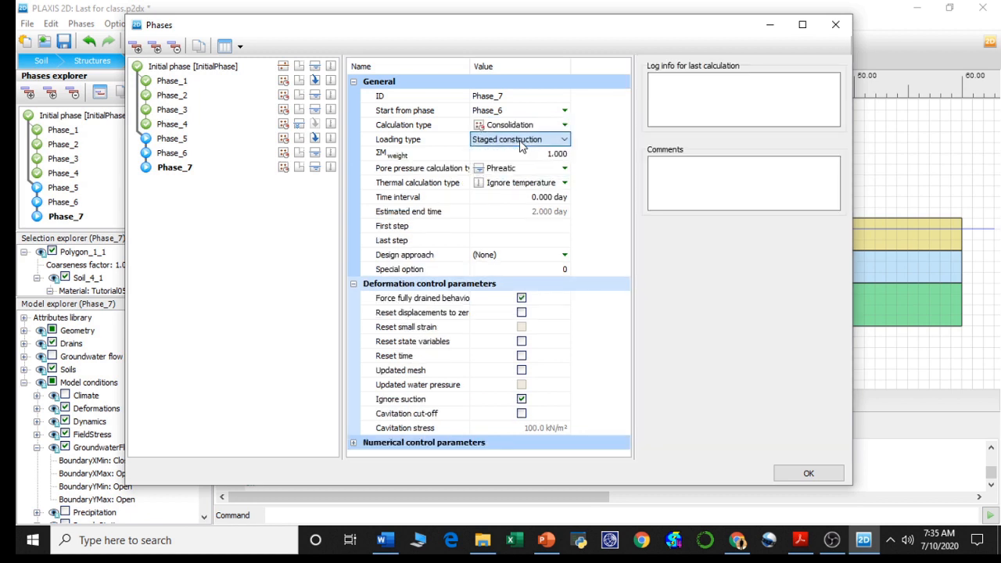
{"action": "left_click", "coordinate": [534, 200]}
{"action": "type", "text": "1"}
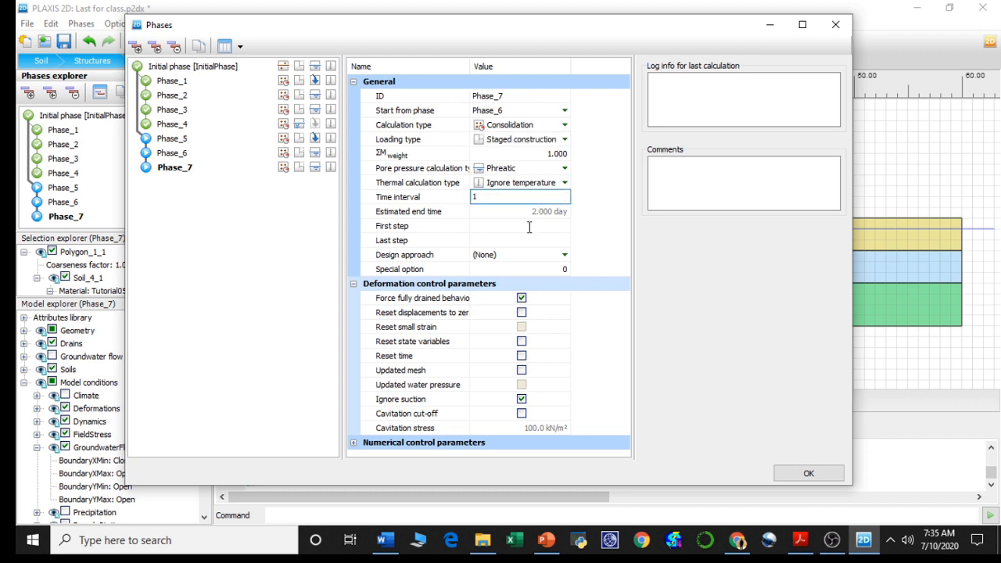
{"action": "left_click", "coordinate": [797, 477]}
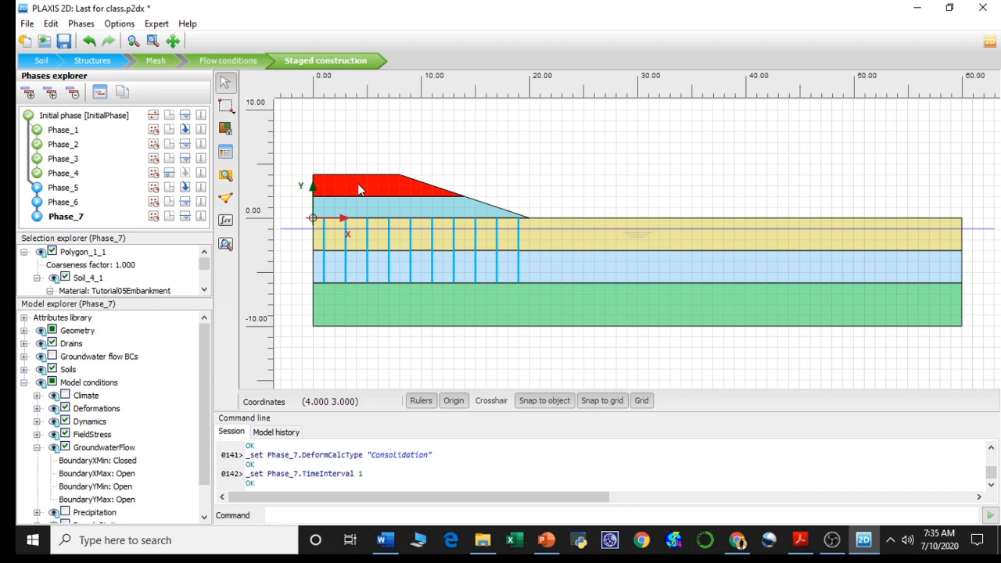
- Add a phase that follows Phase_7 and set it to Consolidation with the Minimum excess pore pressure loading type
{"action": "right_click", "coordinate": [64, 217]}
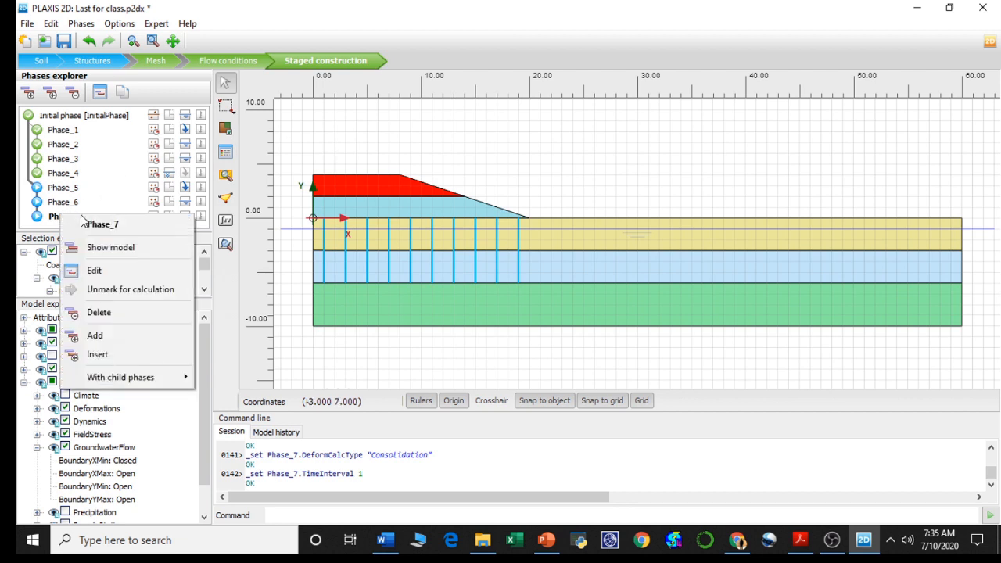
{"action": "left_click", "coordinate": [29, 94]}
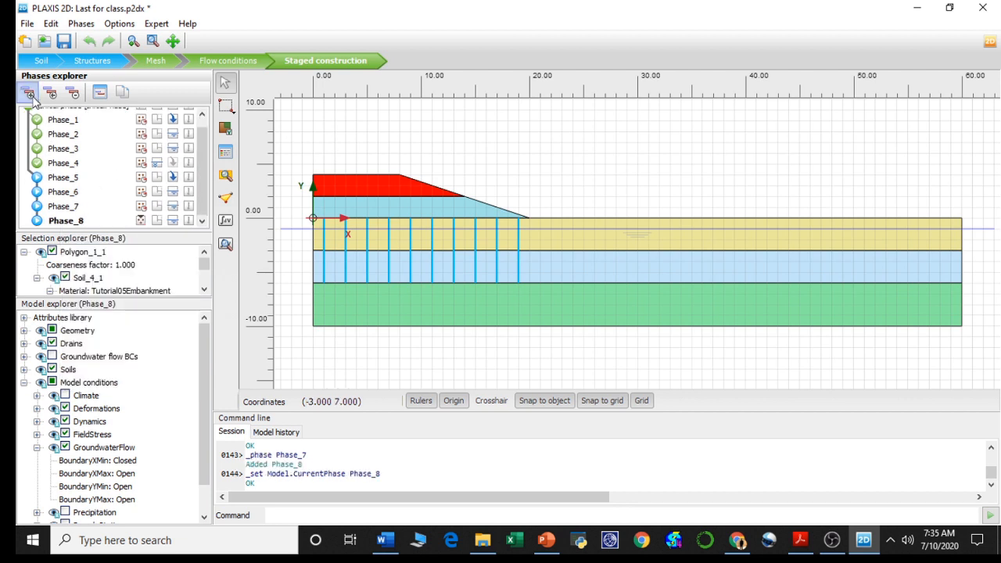
{"action": "double_click", "coordinate": [66, 222]}
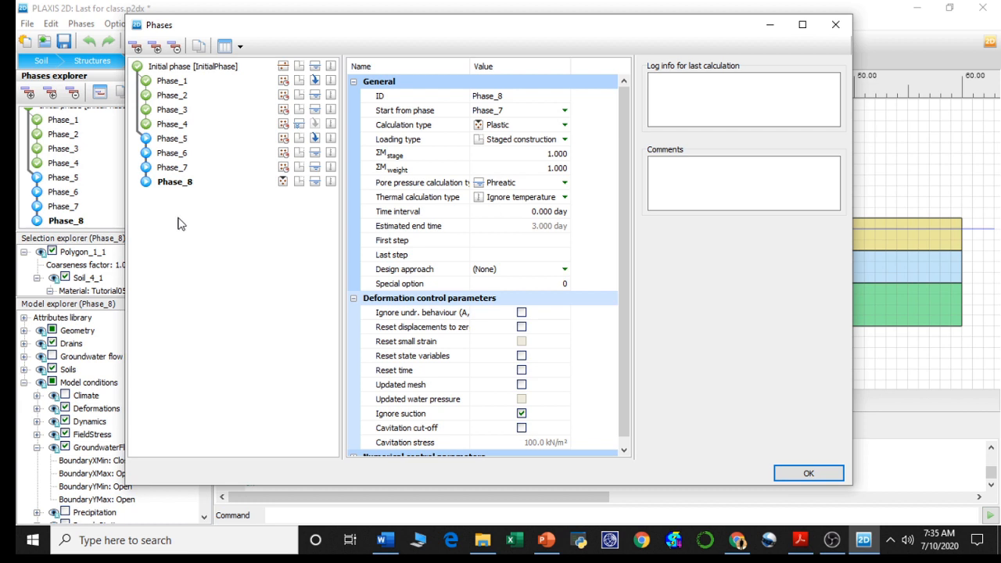
{"action": "left_click", "coordinate": [535, 126]}
{"action": "left_click", "coordinate": [535, 126]}
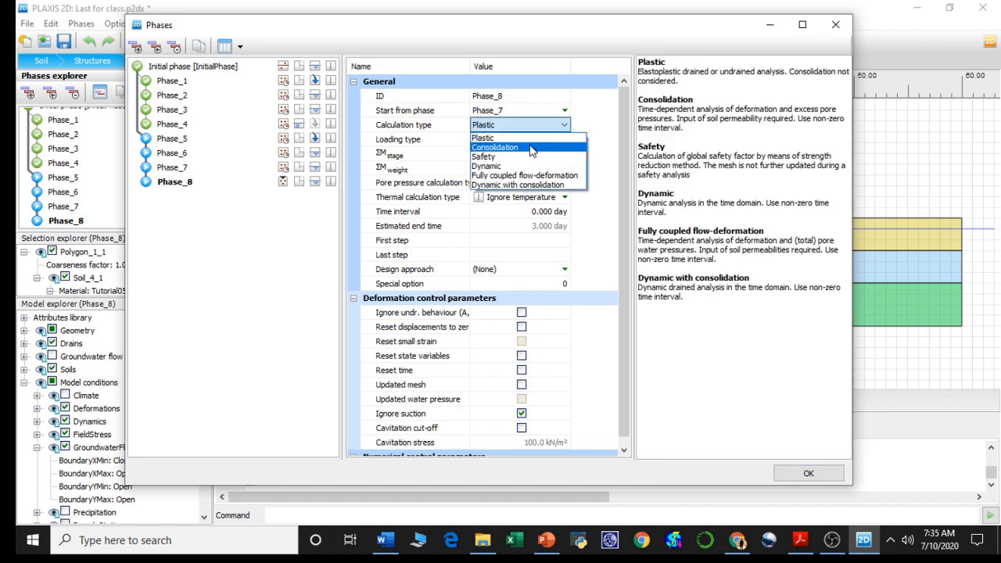
{"action": "left_click", "coordinate": [532, 146]}
{"action": "left_click", "coordinate": [530, 140]}
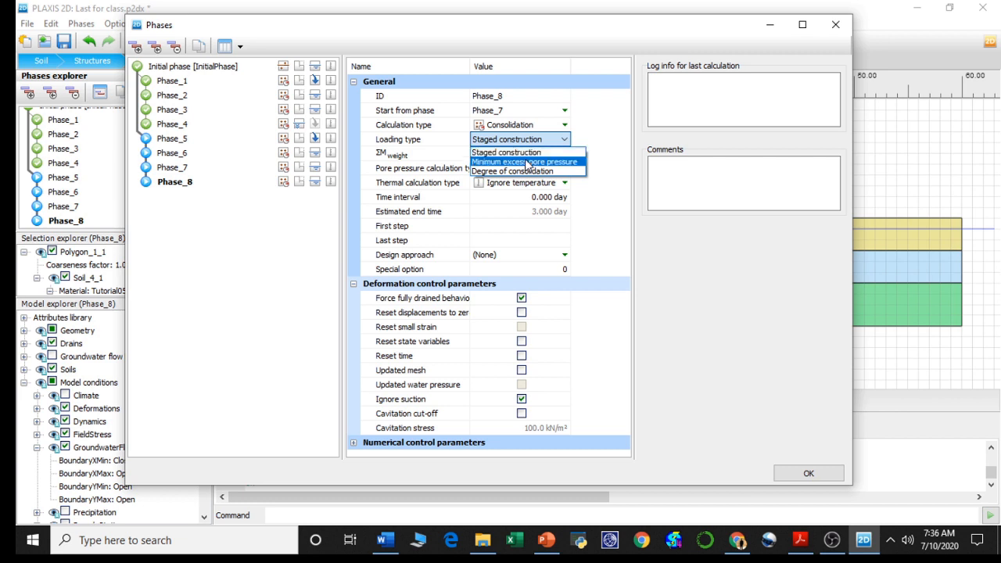
{"action": "left_click", "coordinate": [526, 162]}
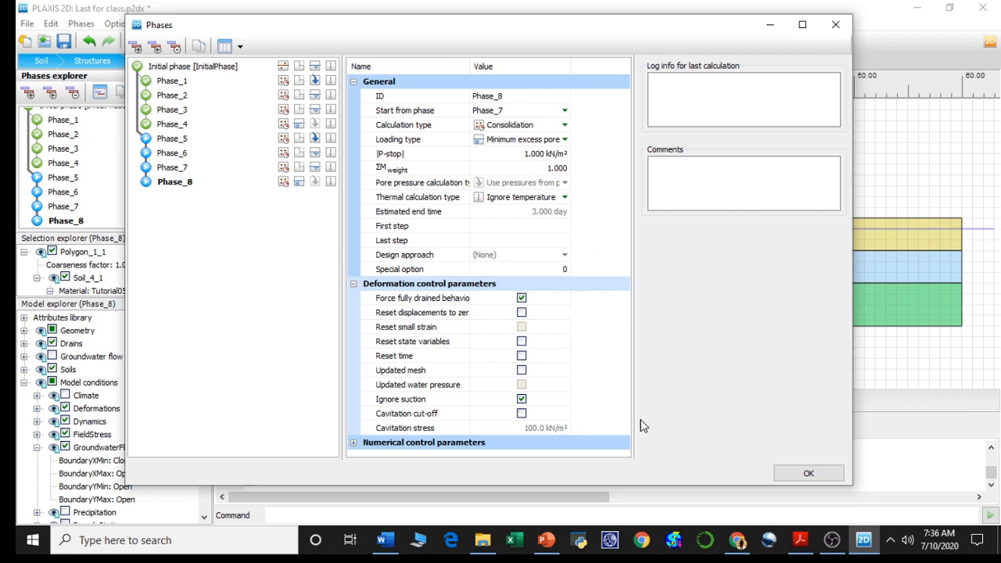
{"action": "left_click", "coordinate": [806, 474]}
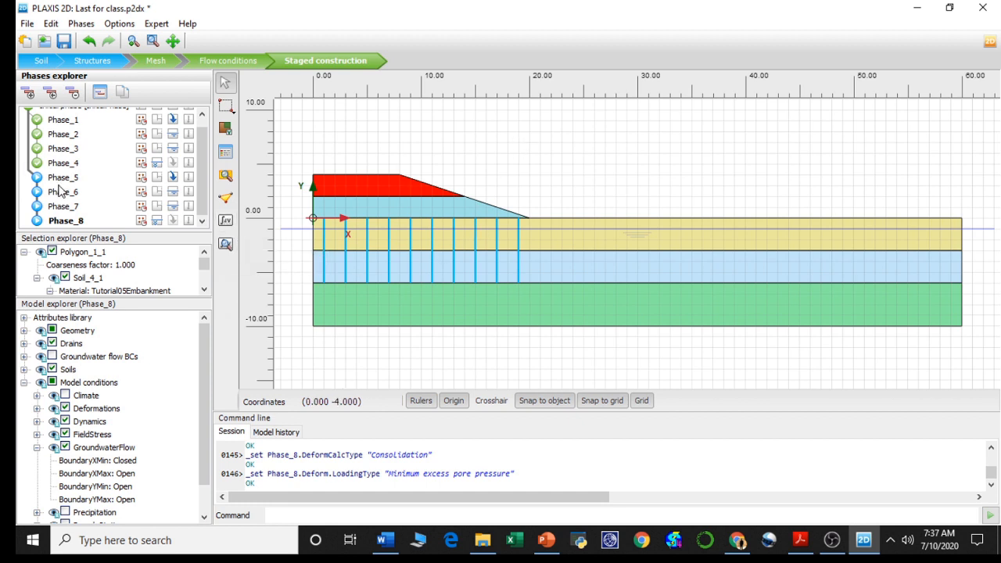
{"action": "scroll", "coordinate": [47, 186], "scroll_direction": "up", "scroll_amount": 1}
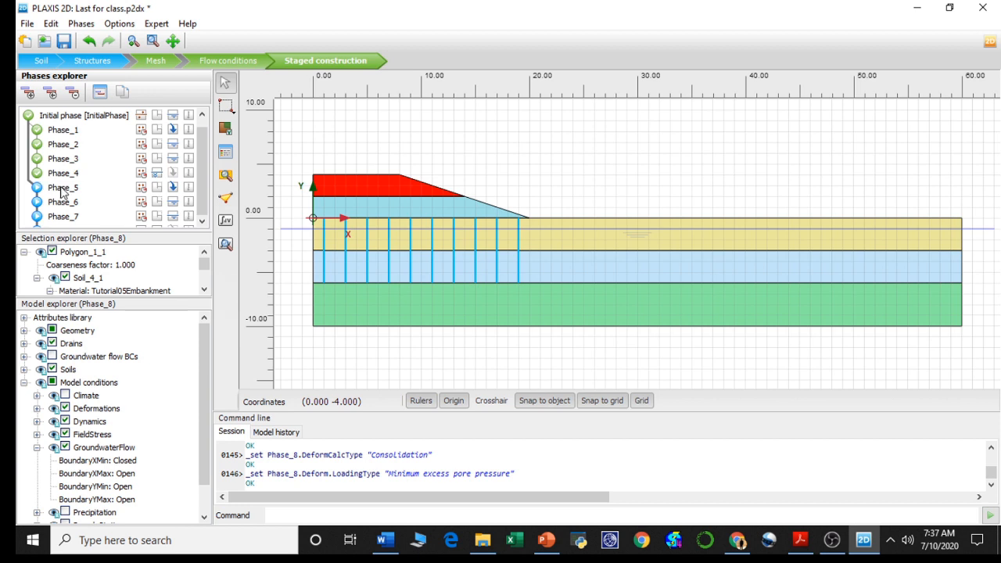
{"action": "left_click", "coordinate": [32, 117]}
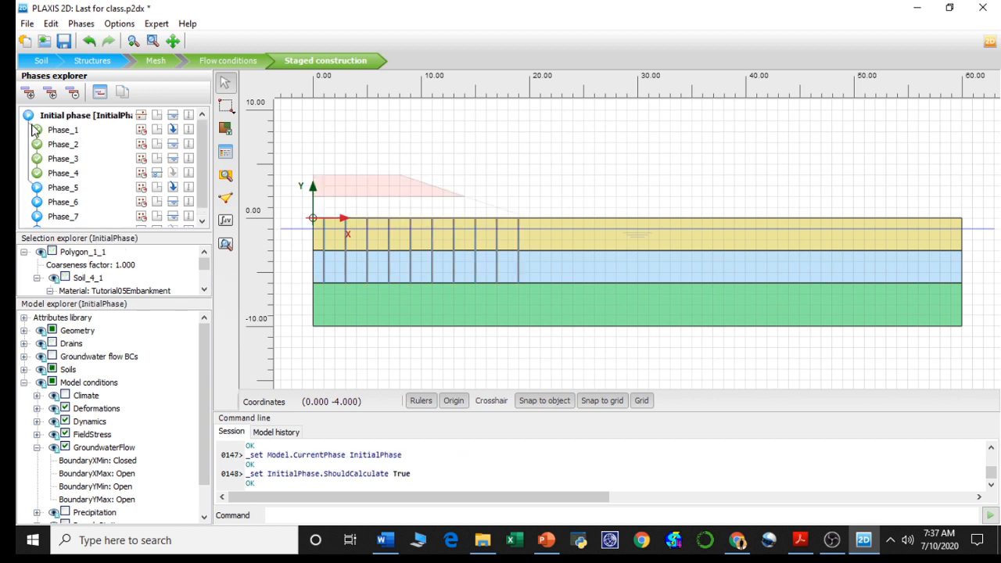
{"action": "left_click", "coordinate": [29, 117]}
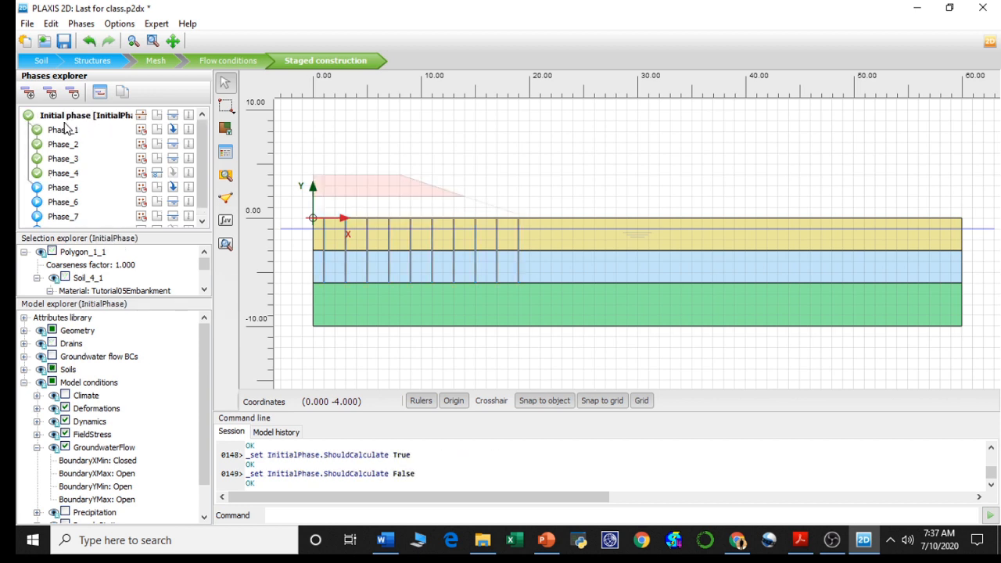
{"action": "scroll", "coordinate": [85, 168], "scroll_direction": "down", "scroll_amount": 1}
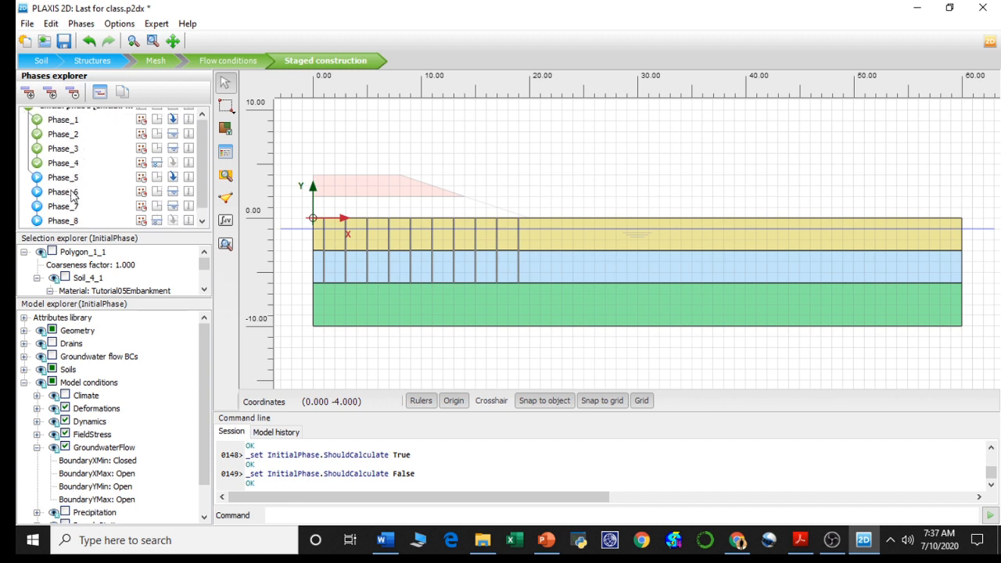
{"action": "scroll", "coordinate": [69, 125], "scroll_direction": "up", "scroll_amount": 1}
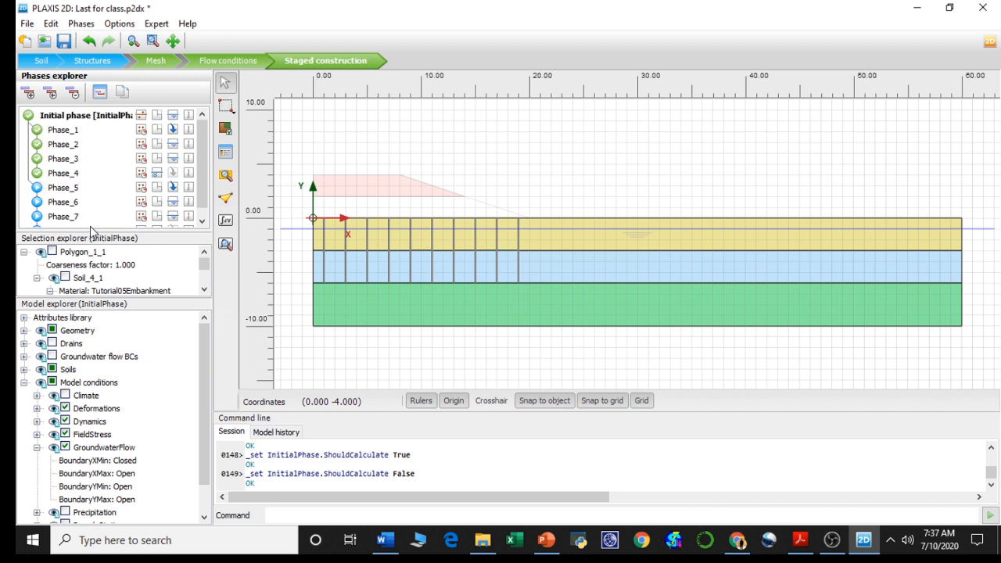
{"action": "scroll", "coordinate": [69, 228], "scroll_direction": "down", "scroll_amount": 1}
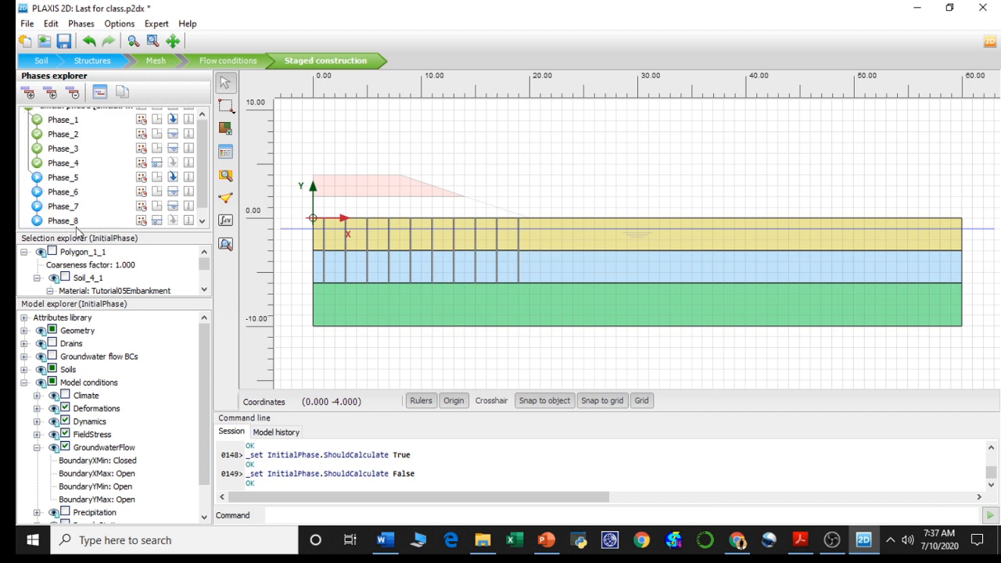
- Calculate the phases marked for calculation and open the initial phase's results in PLAXIS 2D Output
{"action": "left_click", "coordinate": [227, 232]}
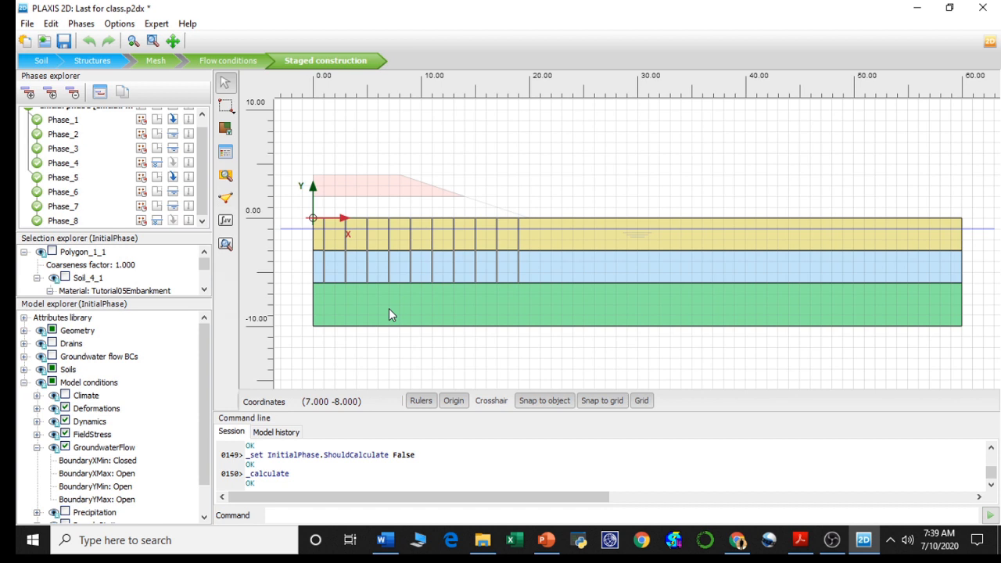
{"action": "left_click", "coordinate": [226, 246]}
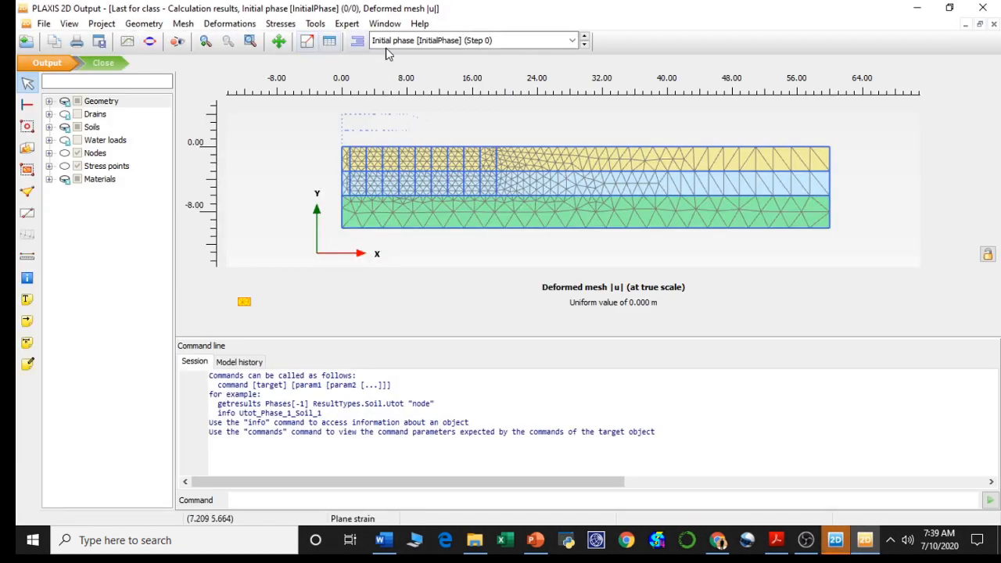
- Display the Phase_8 results and open Chart 1, the plot of excess pore pressure against time
{"action": "left_click", "coordinate": [394, 44]}
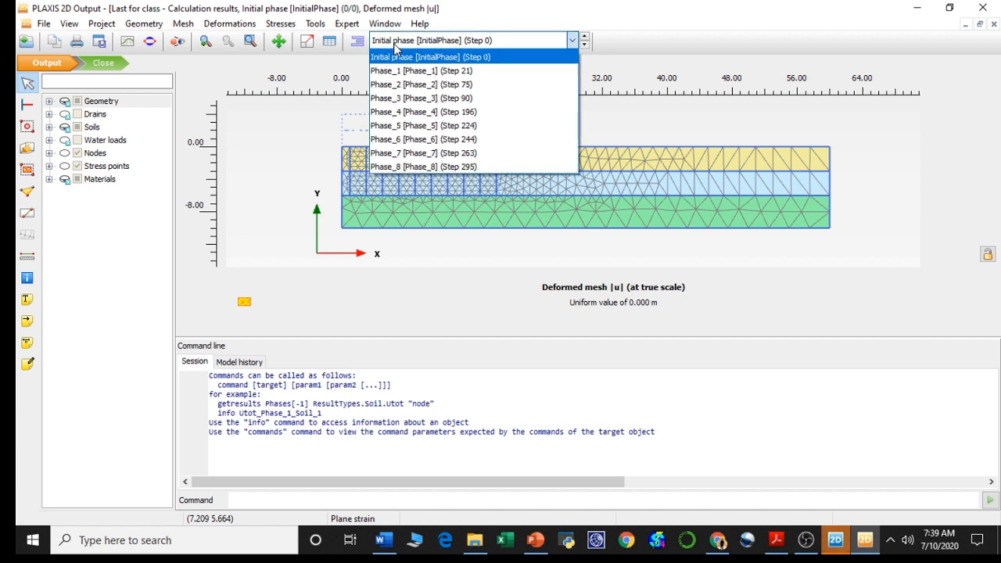
{"action": "left_click", "coordinate": [431, 167]}
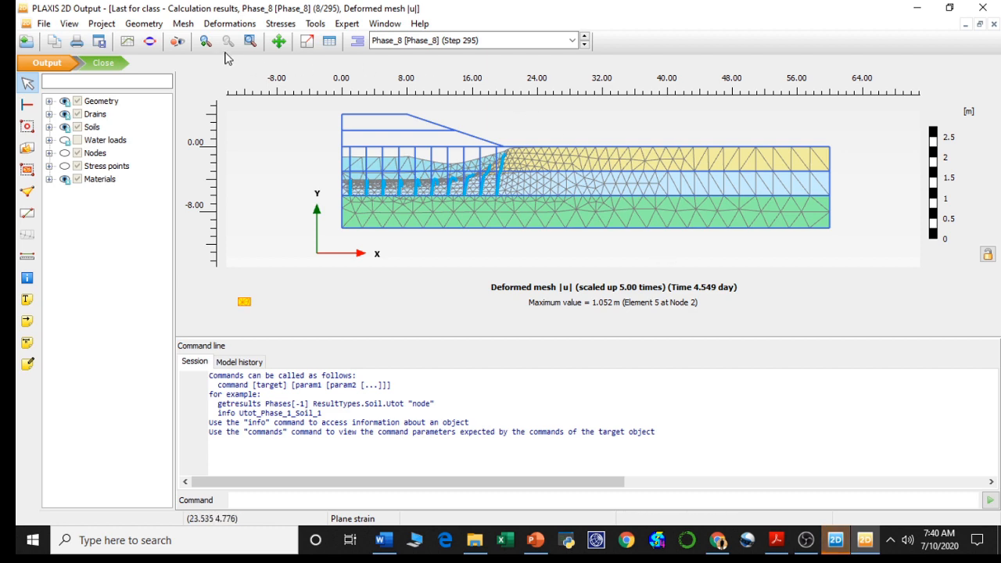
{"action": "left_click", "coordinate": [130, 41]}
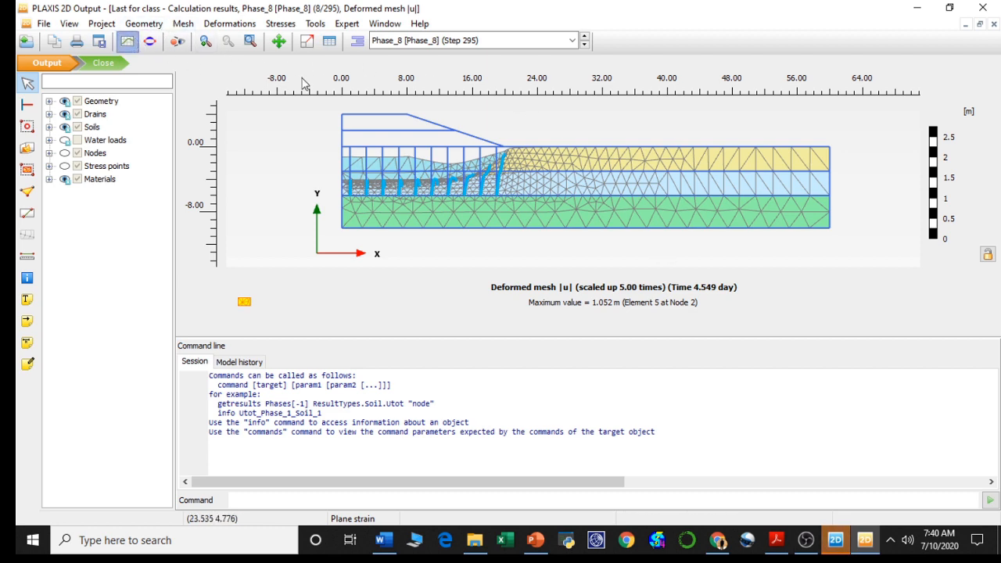
{"action": "left_click", "coordinate": [525, 273]}
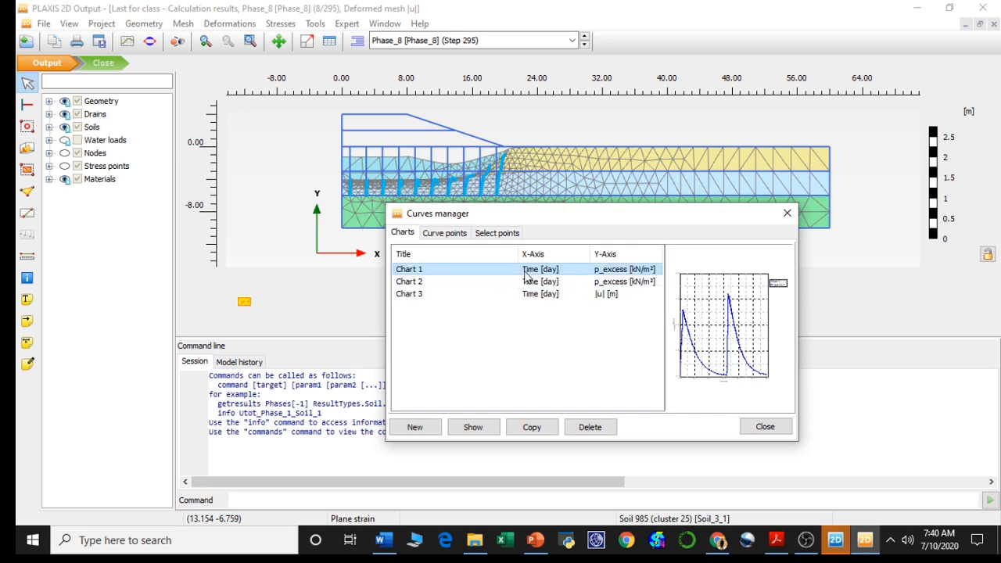
{"action": "double_click", "coordinate": [525, 274]}
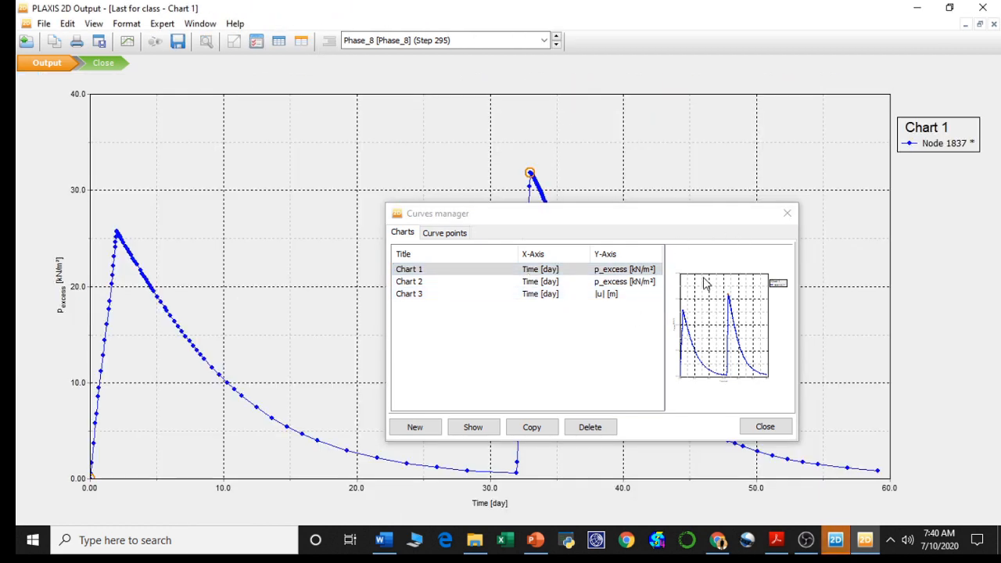
{"action": "left_click", "coordinate": [766, 426]}
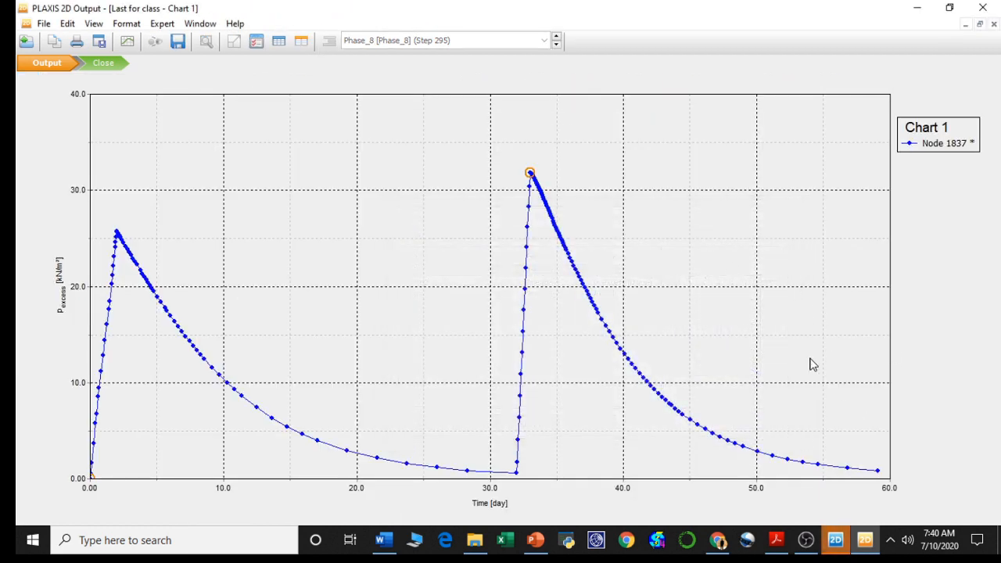
- Open the settings of Chart 1 and bring up the properties of its Node 1837 curve
{"action": "right_click", "coordinate": [911, 135]}
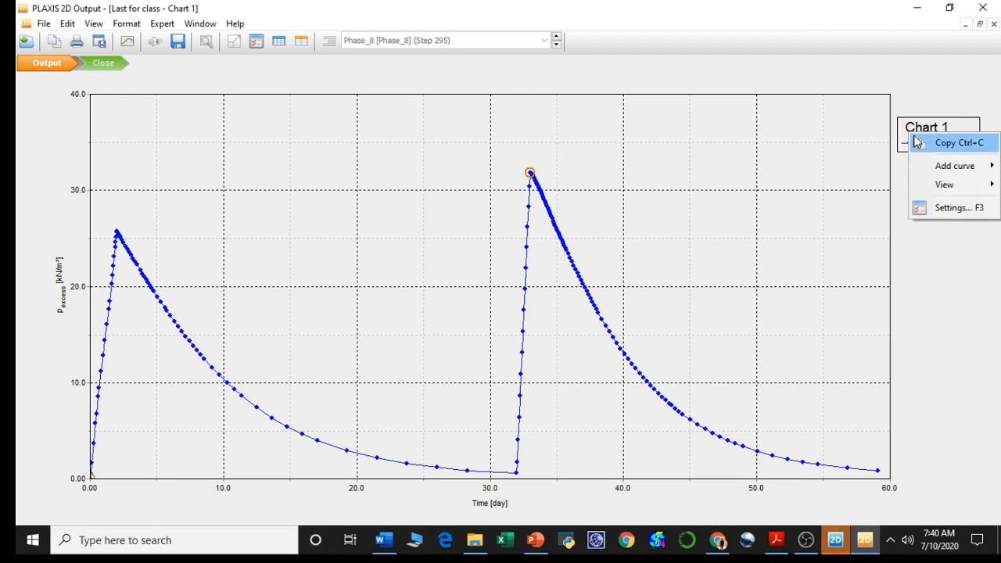
{"action": "right_click", "coordinate": [910, 119]}
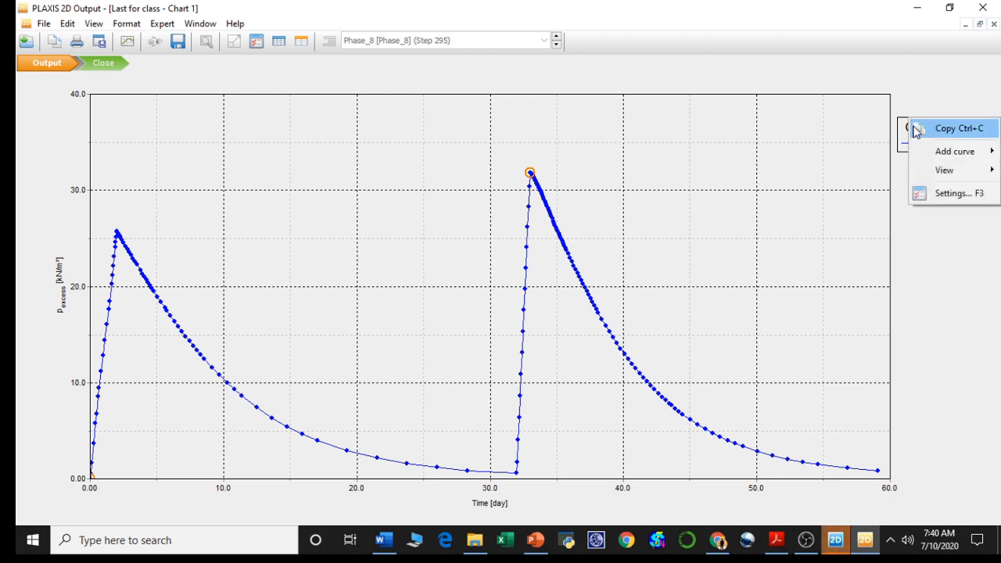
{"action": "left_click", "coordinate": [948, 193]}
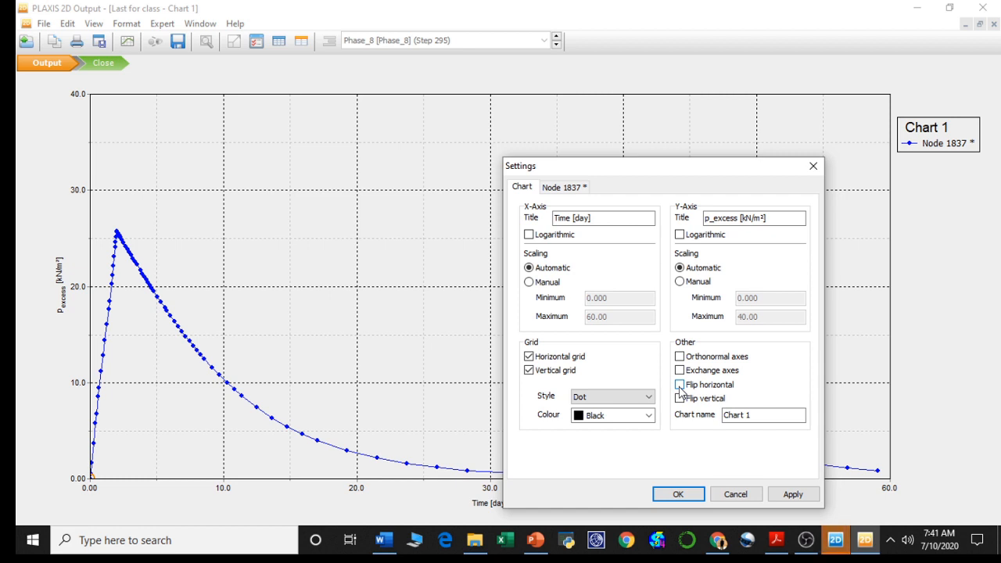
{"action": "left_click", "coordinate": [648, 415]}
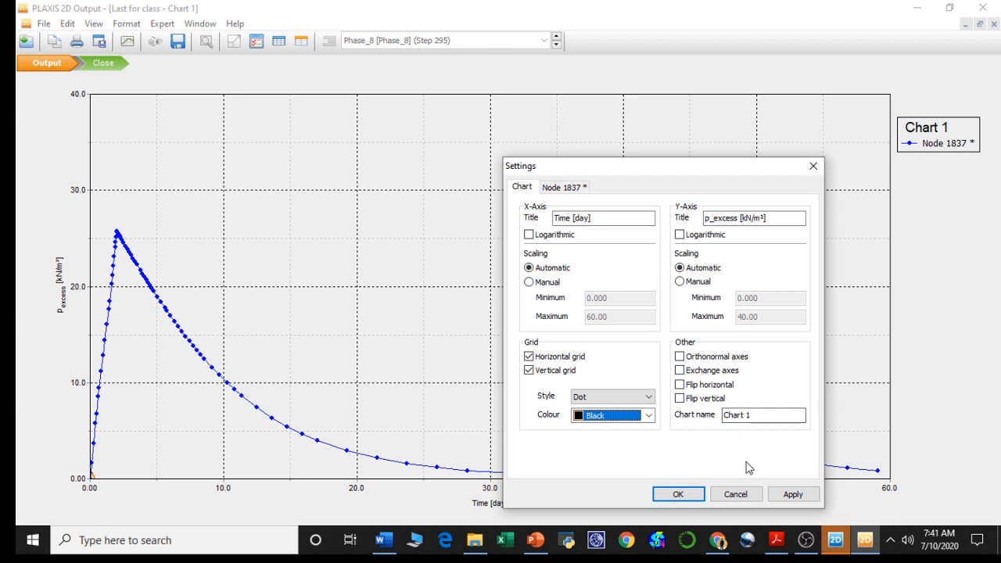
{"action": "left_click", "coordinate": [556, 187]}
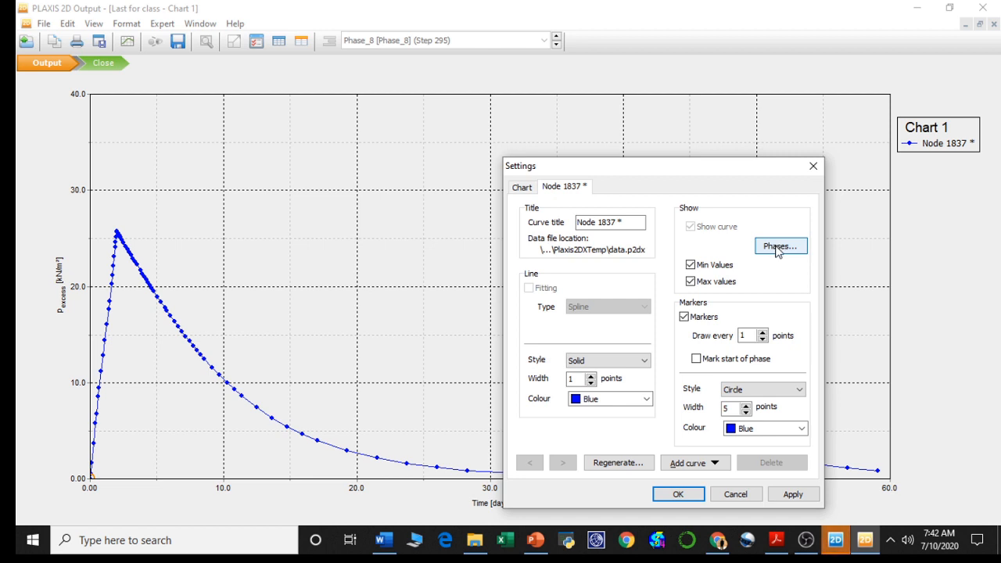
- Set both the line colour and the marker colour of the Node 1837 curve to Money Green
{"action": "left_click", "coordinate": [646, 399]}
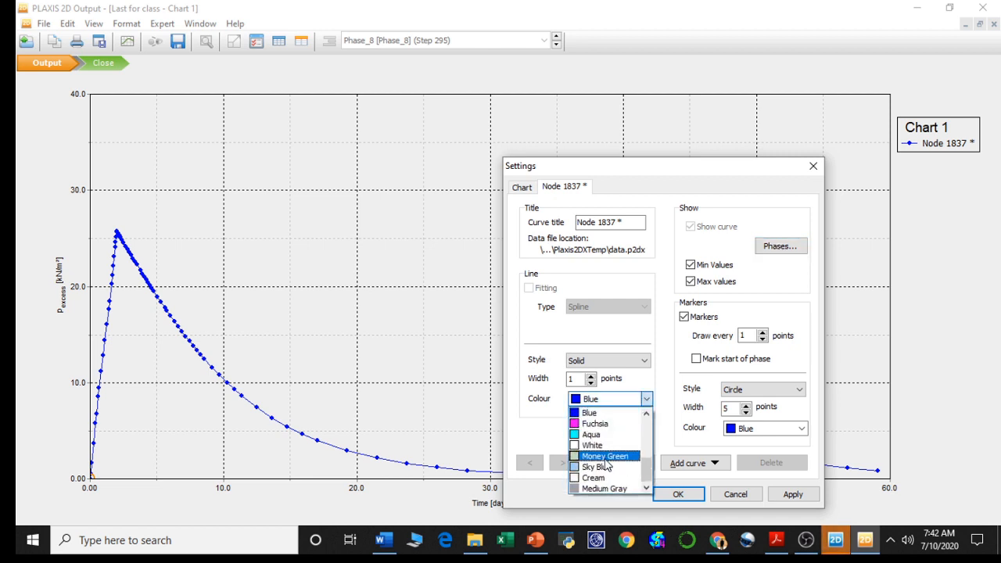
{"action": "left_click", "coordinate": [605, 456]}
{"action": "left_click", "coordinate": [782, 429]}
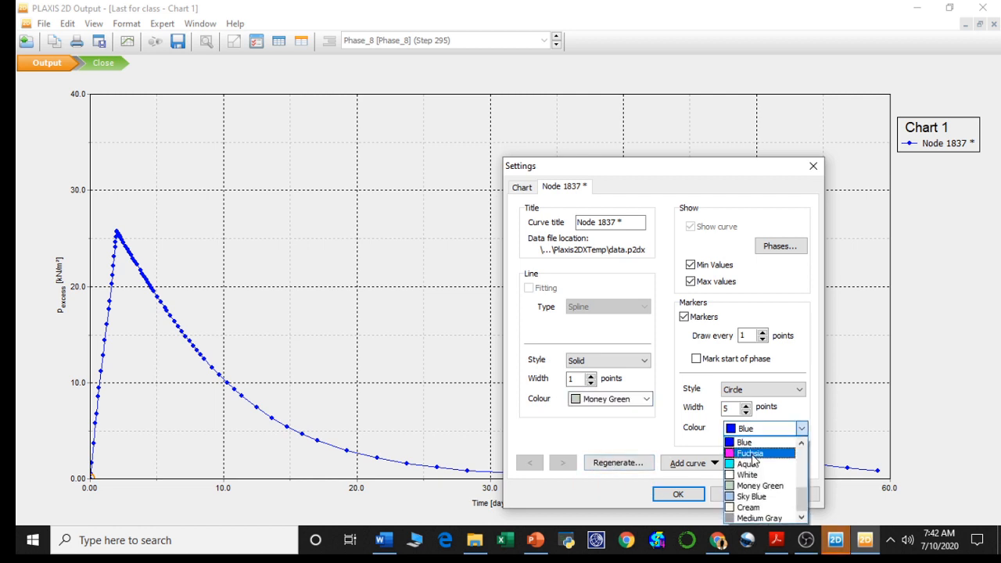
{"action": "left_click", "coordinate": [759, 485]}
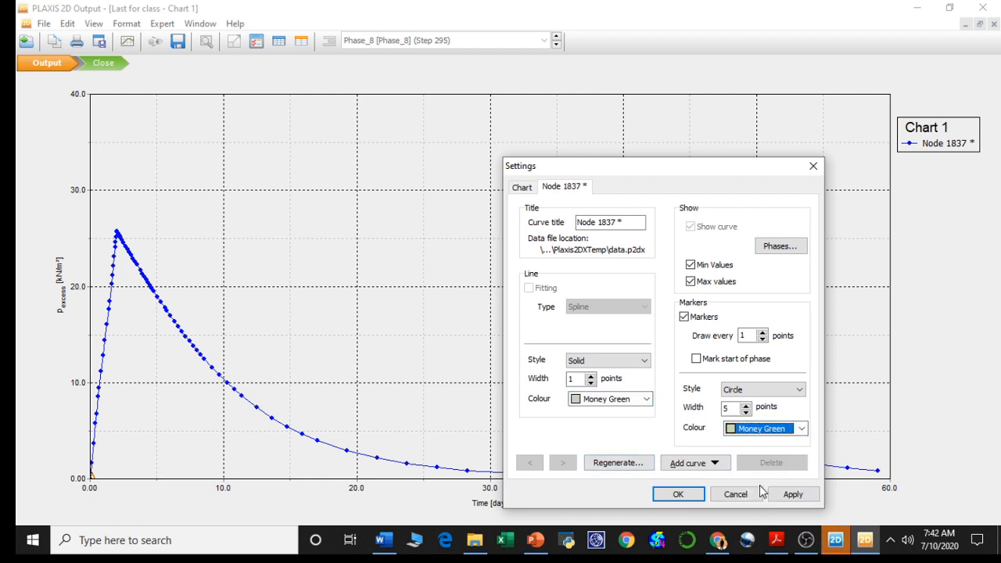
- Add a curve from the current project plotting p_excess at Node 1837 against Time, with the Y-axis sign inverted
{"action": "left_click", "coordinate": [705, 464]}
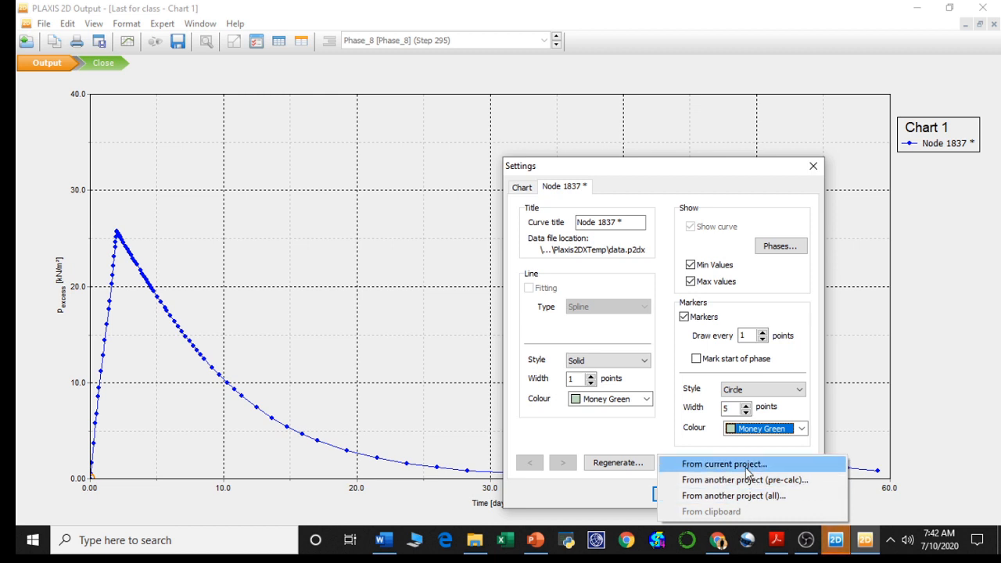
{"action": "left_click", "coordinate": [774, 463]}
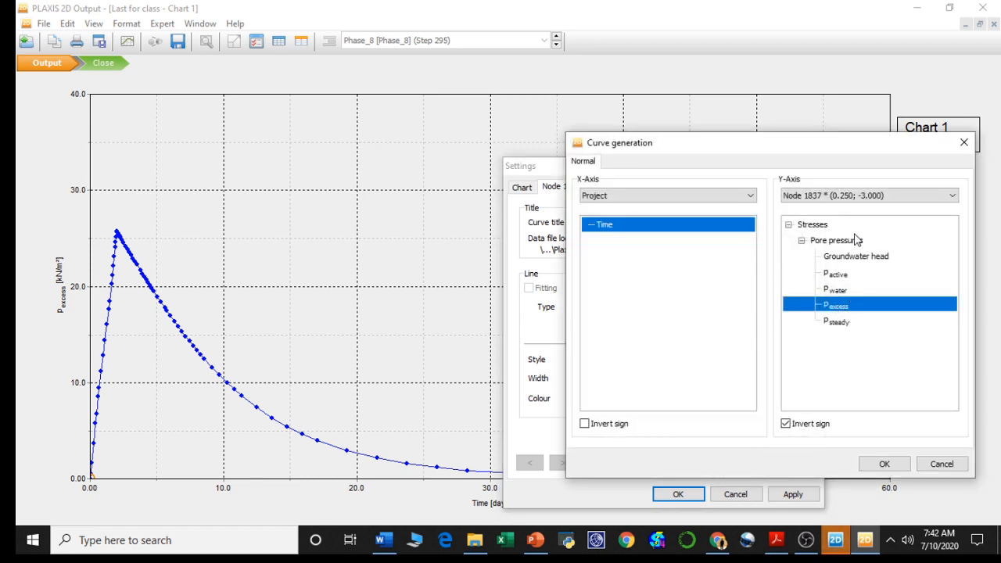
{"action": "left_click", "coordinate": [892, 466]}
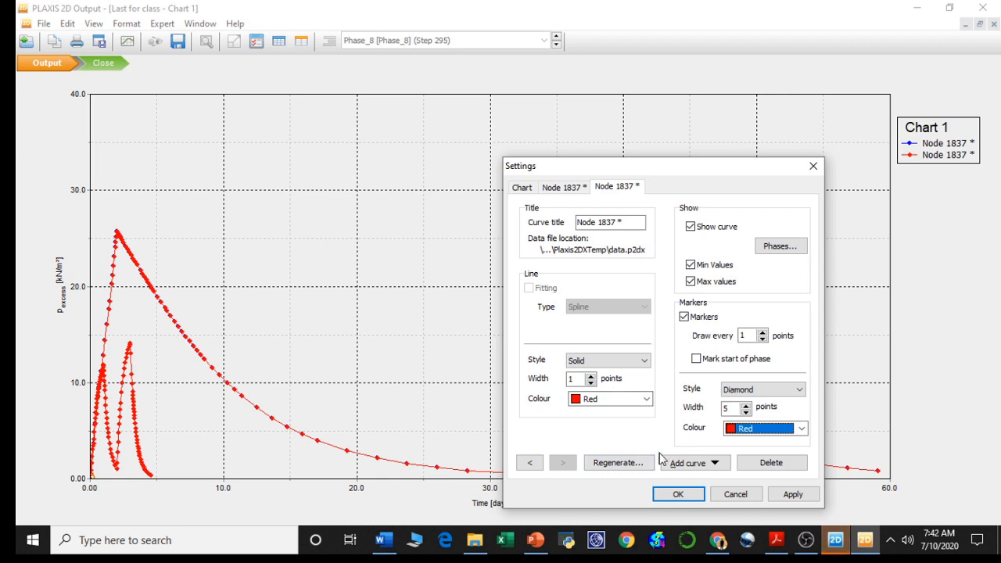
- Limit the added red curve to the initial phase and Phase_5 through Phase_8, excluding Phase_1 through Phase_4
{"action": "left_click", "coordinate": [774, 249]}
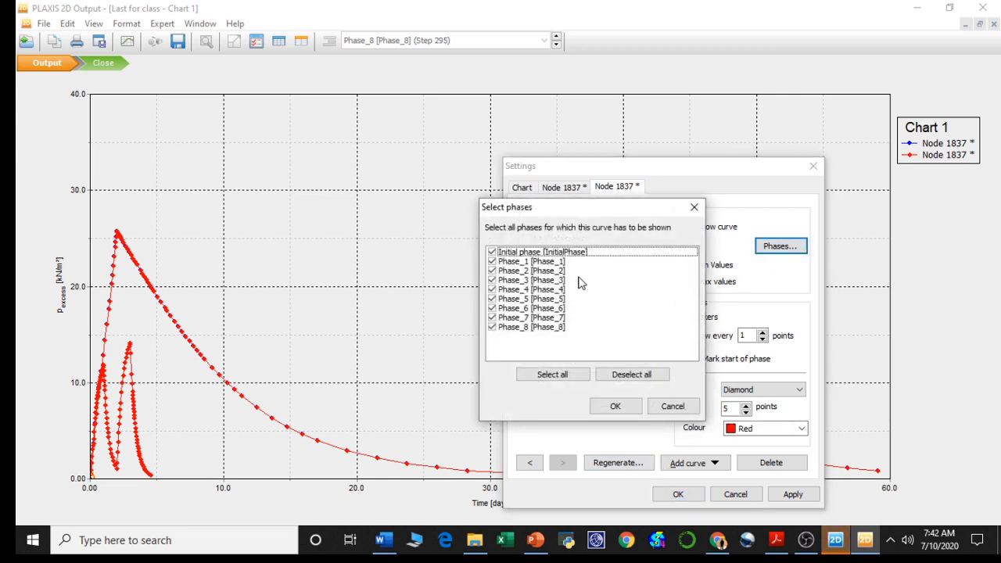
{"action": "left_click", "coordinate": [493, 252]}
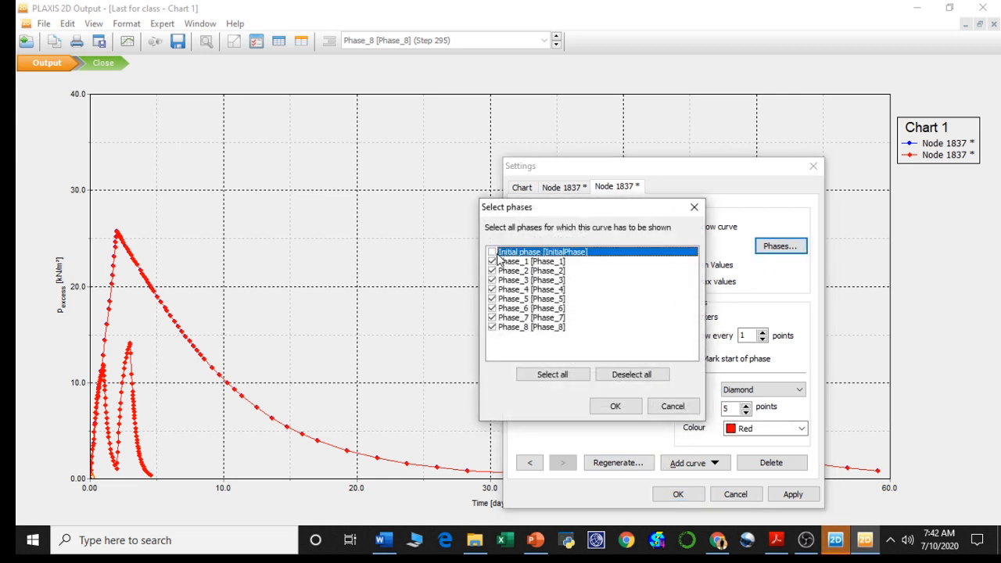
{"action": "left_click", "coordinate": [492, 261]}
{"action": "left_click", "coordinate": [493, 271]}
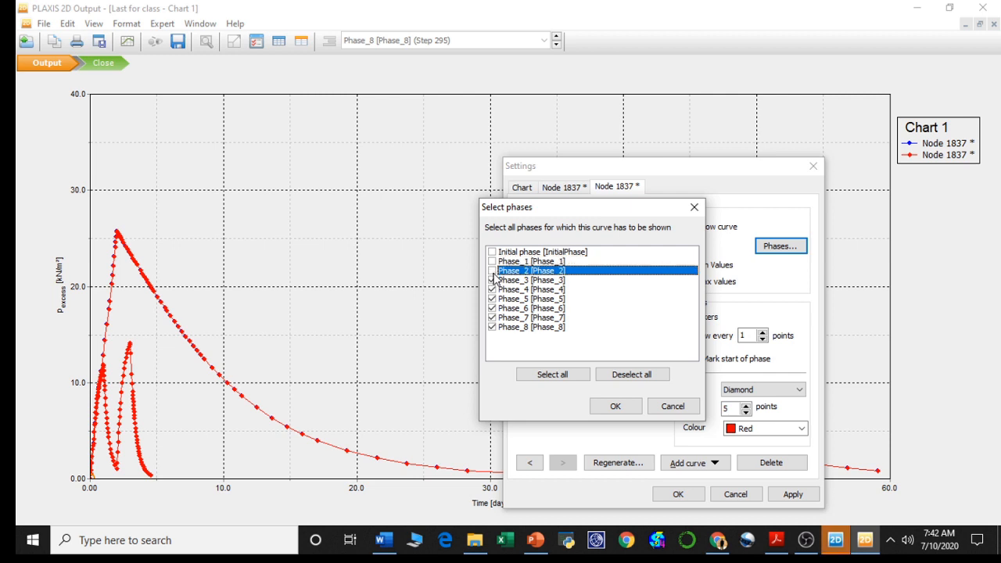
{"action": "left_click", "coordinate": [492, 280]}
{"action": "left_click", "coordinate": [493, 289]}
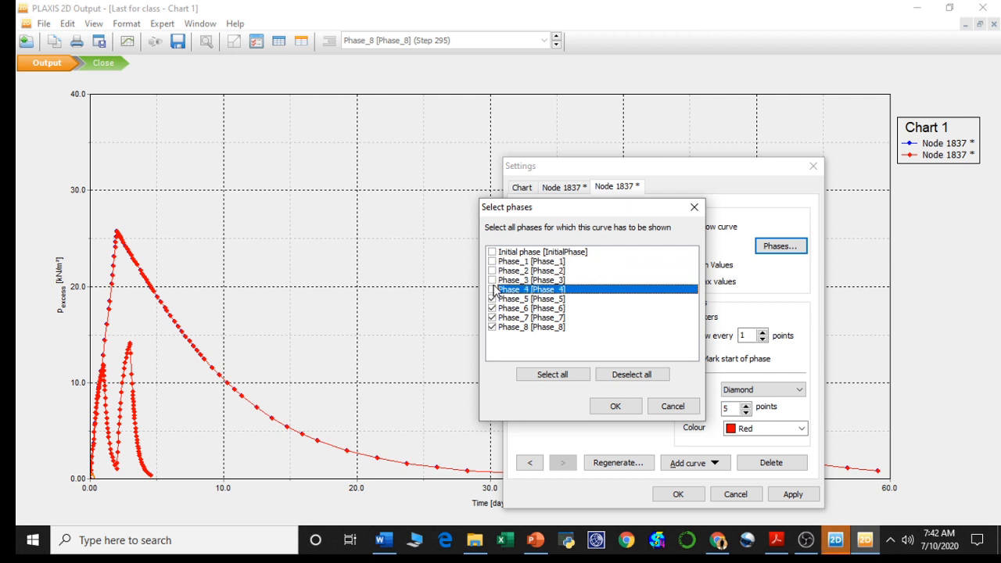
{"action": "left_click", "coordinate": [493, 252]}
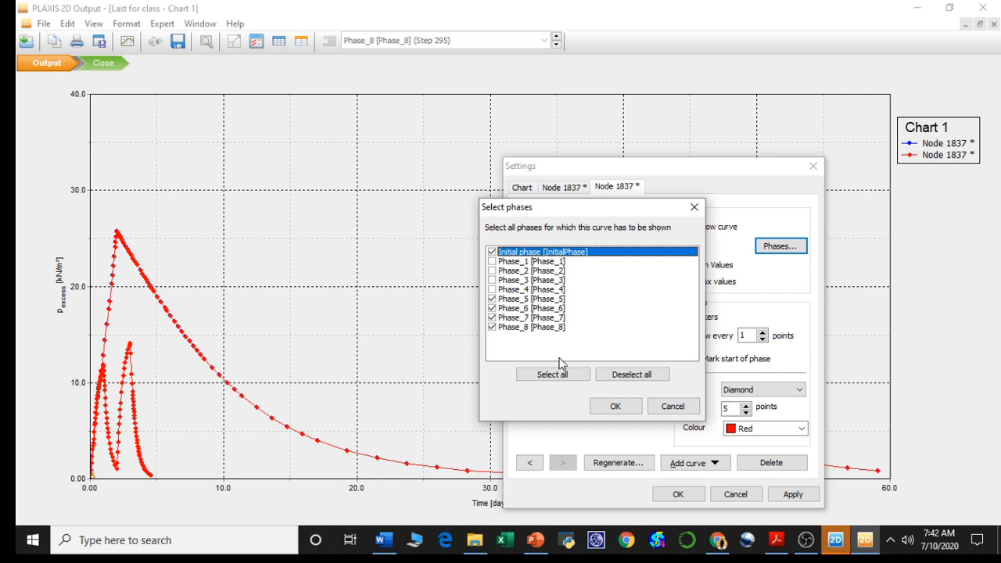
{"action": "left_click", "coordinate": [614, 407]}
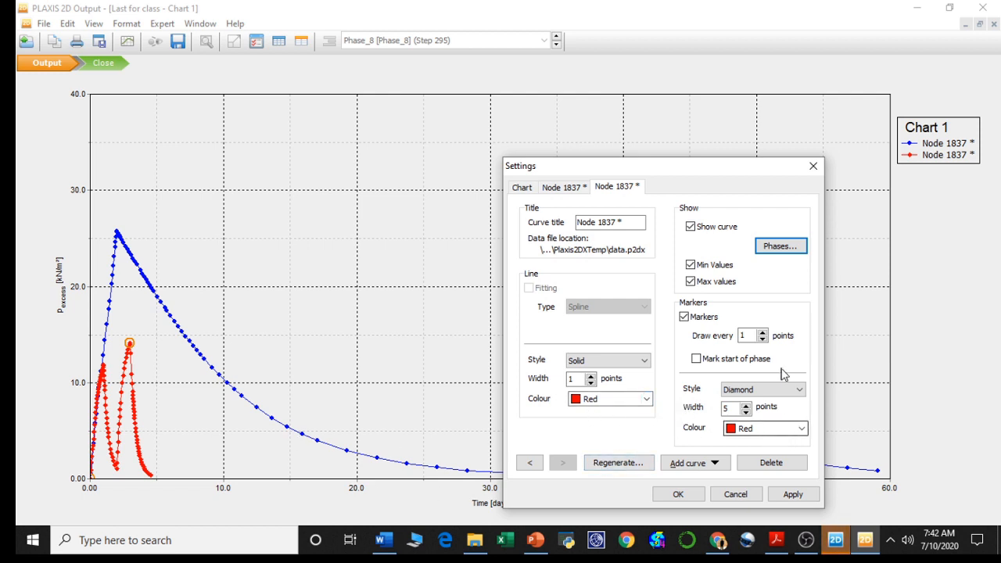
{"action": "left_click", "coordinate": [778, 247]}
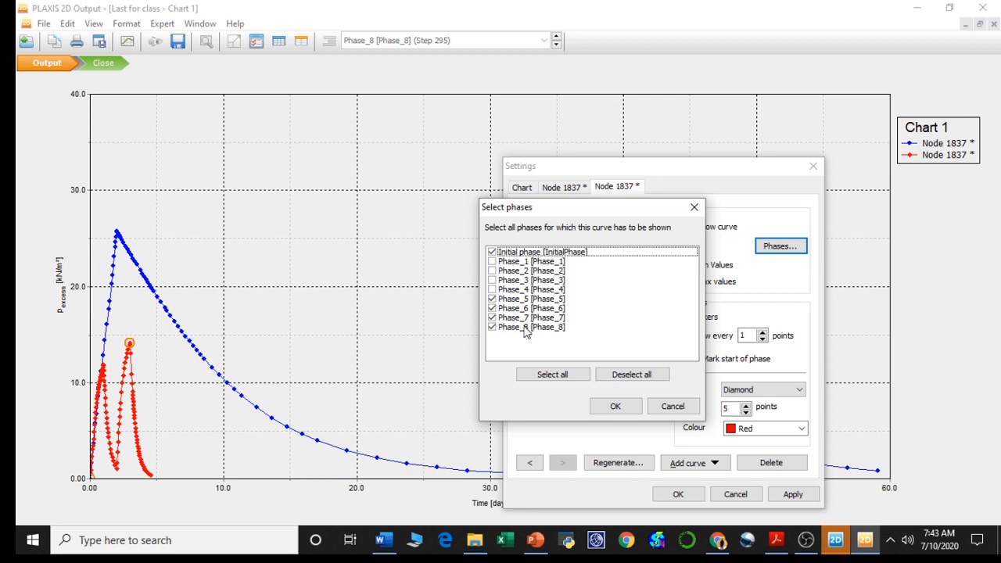
{"action": "left_click", "coordinate": [615, 407]}
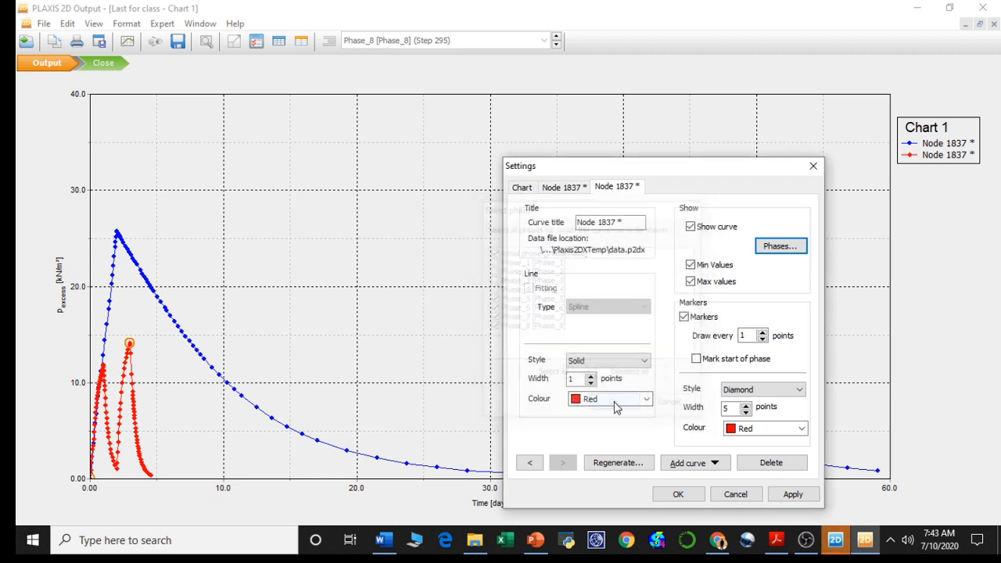
- Set the first Node 1837 curve's line and marker colours to Blue and apply the chart settings
{"action": "left_click", "coordinate": [565, 188]}
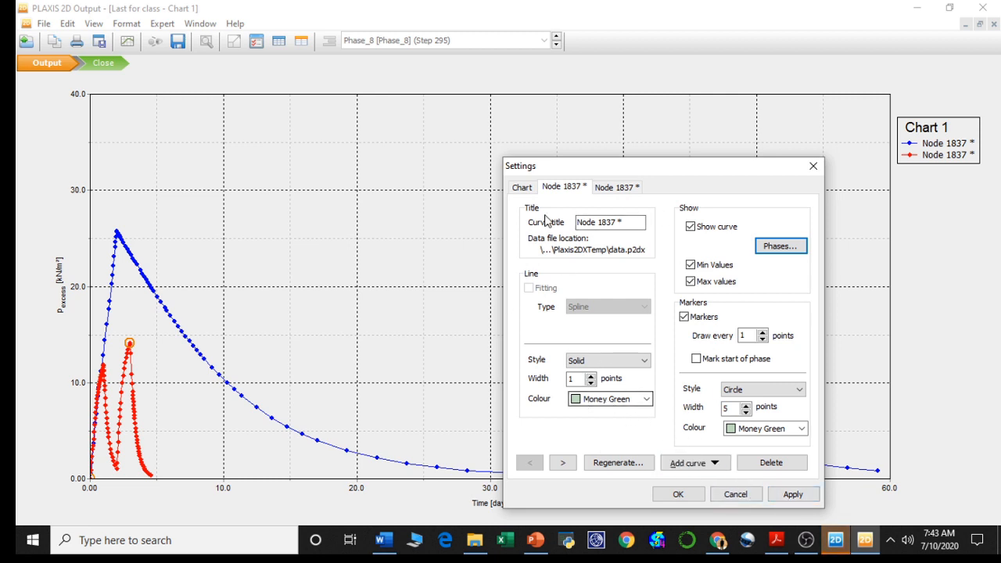
{"action": "left_click", "coordinate": [616, 401]}
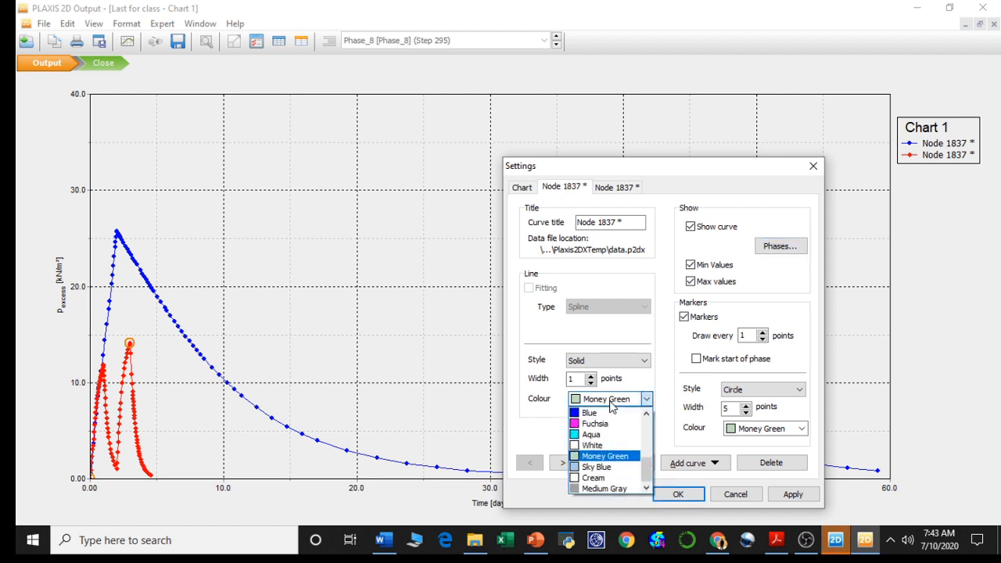
{"action": "left_click", "coordinate": [593, 419]}
{"action": "left_click", "coordinate": [753, 431]}
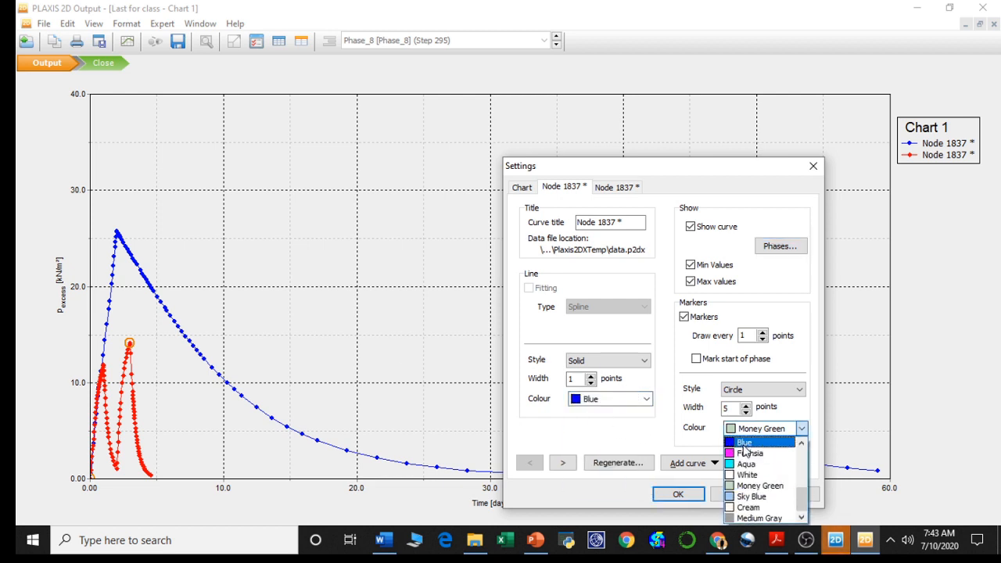
{"action": "left_click", "coordinate": [750, 441]}
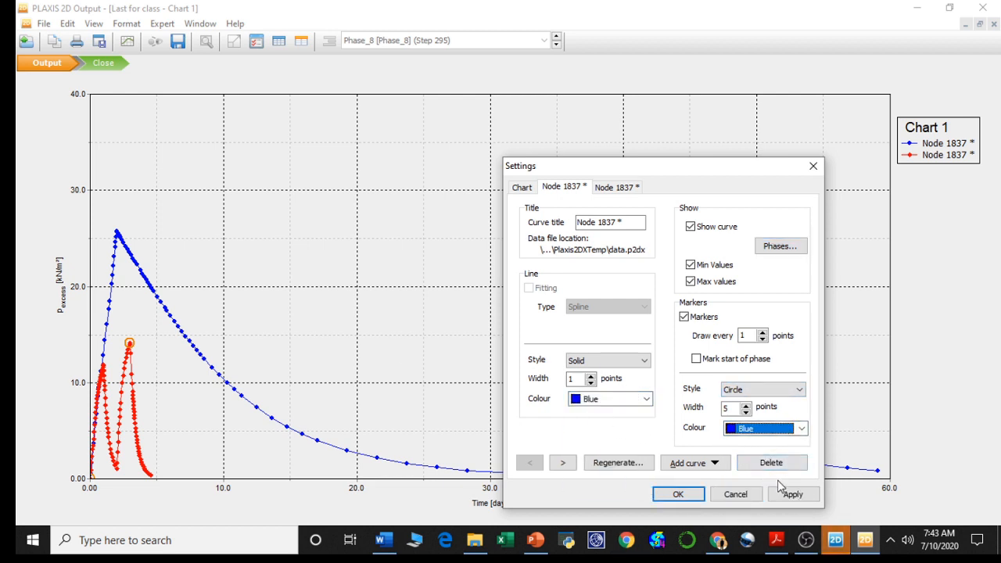
{"action": "left_click", "coordinate": [792, 494]}
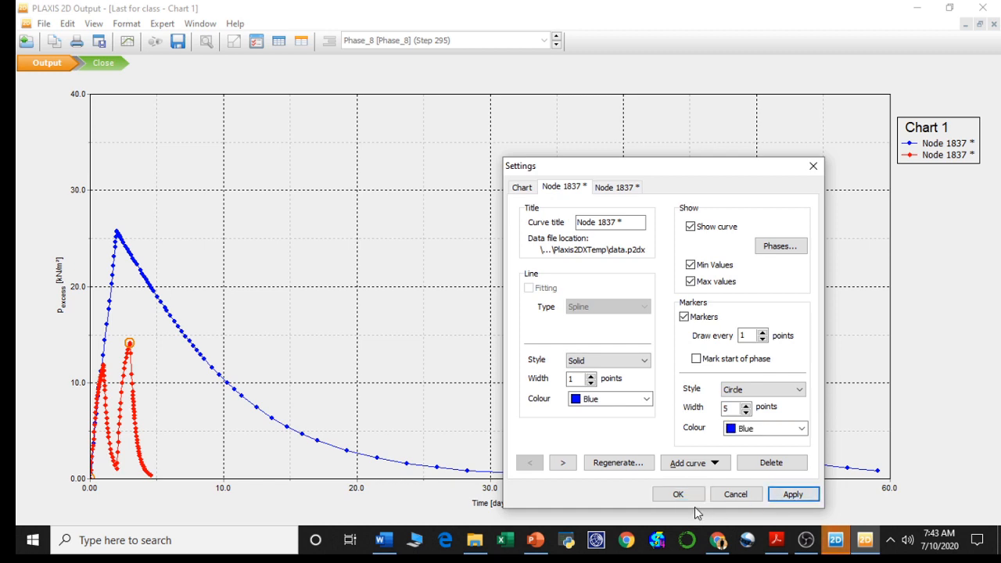
{"action": "left_click", "coordinate": [675, 495]}
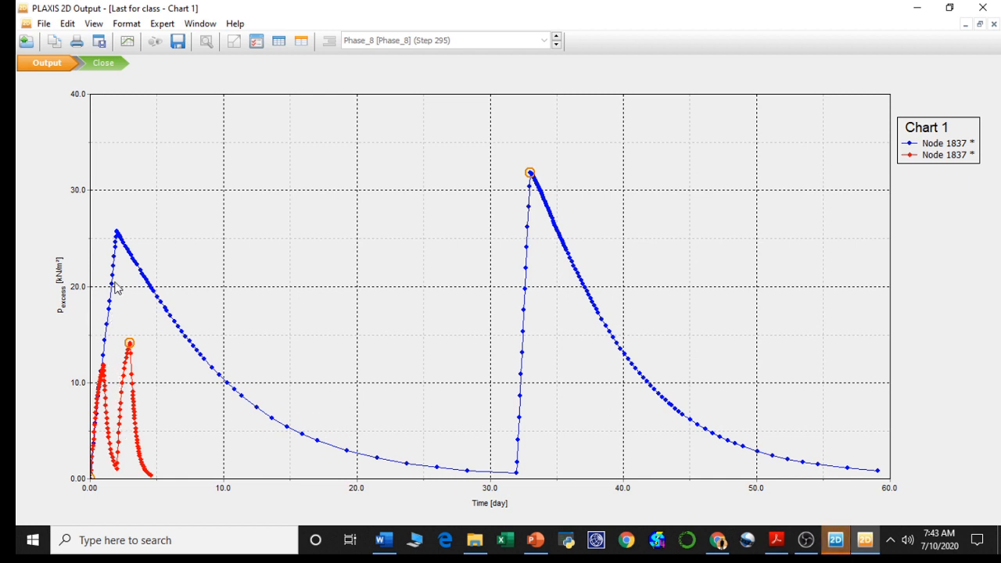
{"action": "mouse_move", "coordinate": [127, 250]}
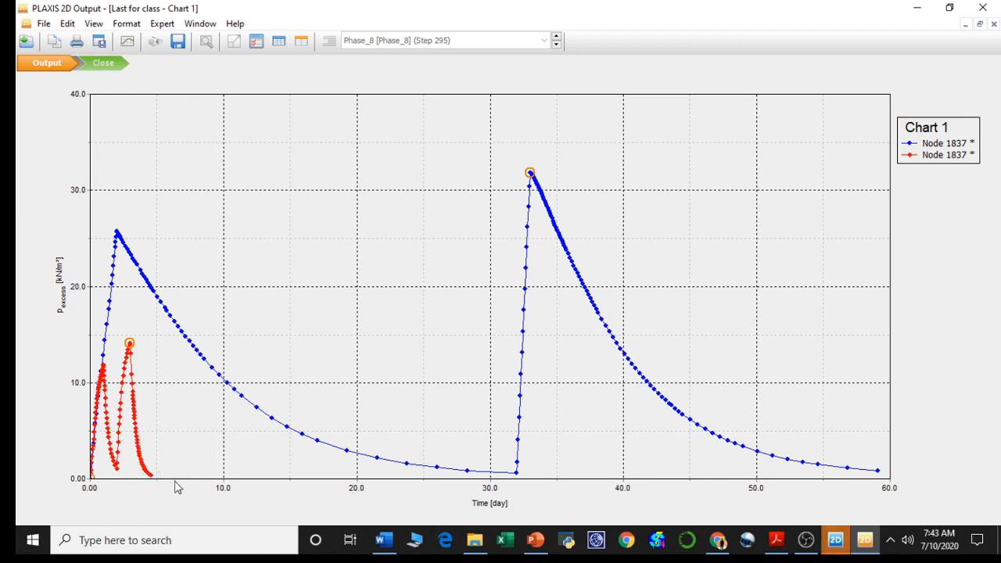
{"action": "mouse_move", "coordinate": [151, 477]}
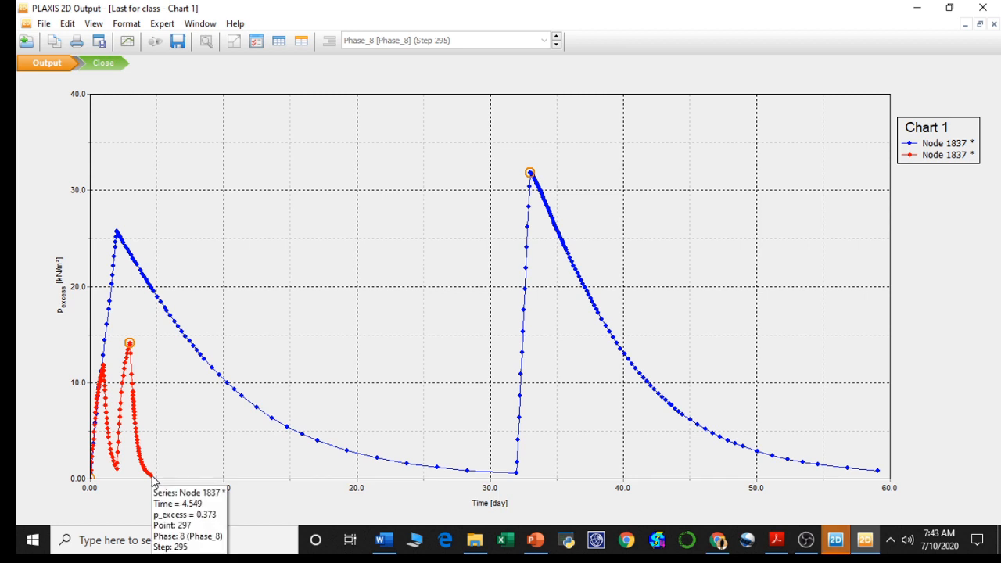